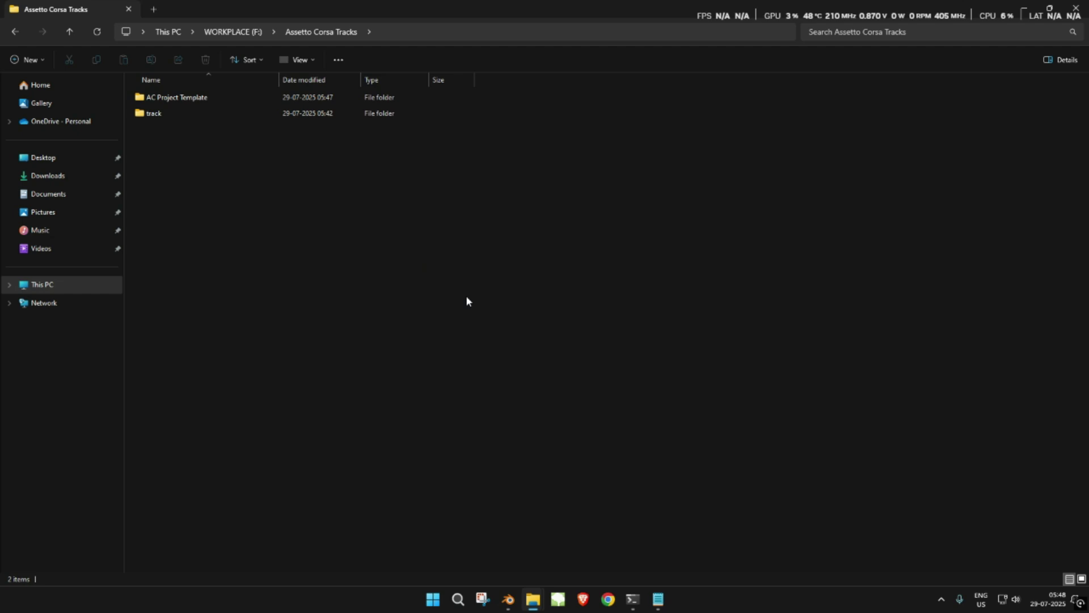
# Step: Open the AC Project Template folder and check the contents of its track_name subfolder
pyautogui.doubleClick(204, 97)
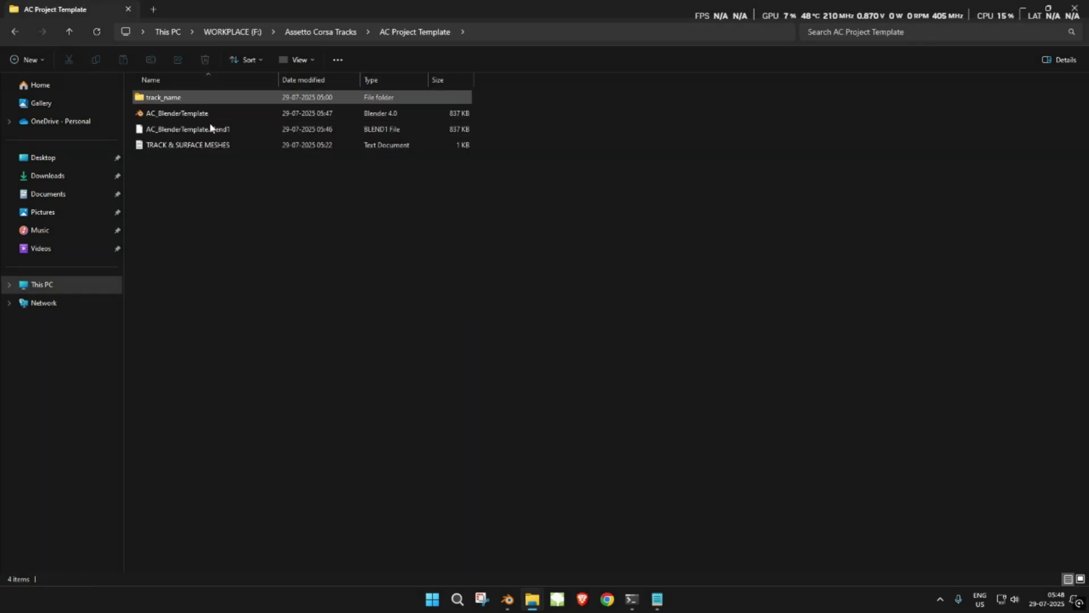
pyautogui.doubleClick(170, 99)
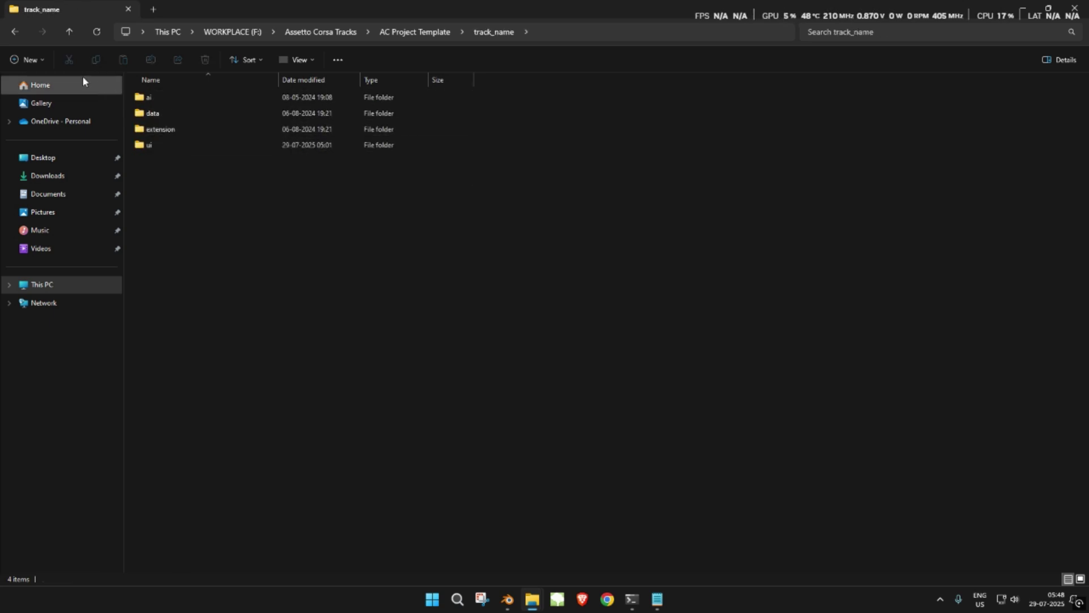
pyautogui.click(68, 35)
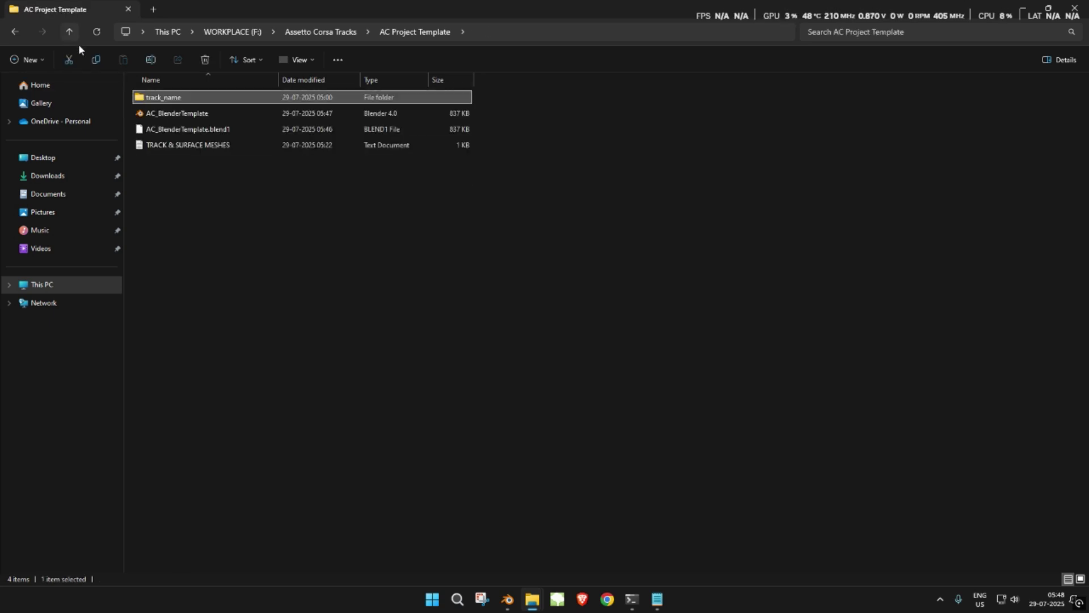
# Step: Examine the AC start, pit and timing marker objects in the AC_BlenderTemplate scene in Blender
pyautogui.click(184, 115)
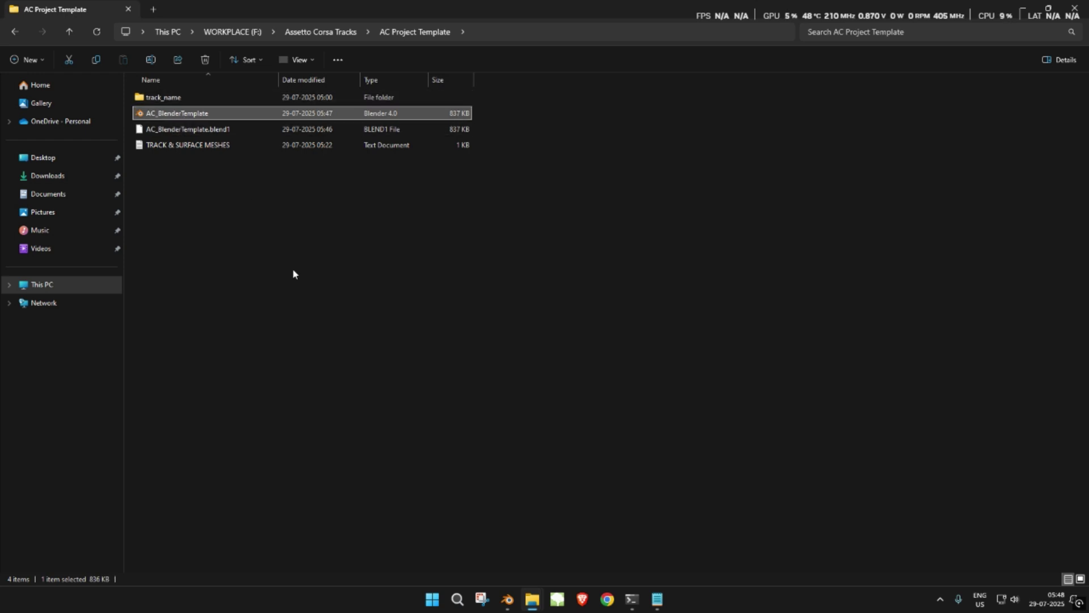
pyautogui.moveTo(517, 604)
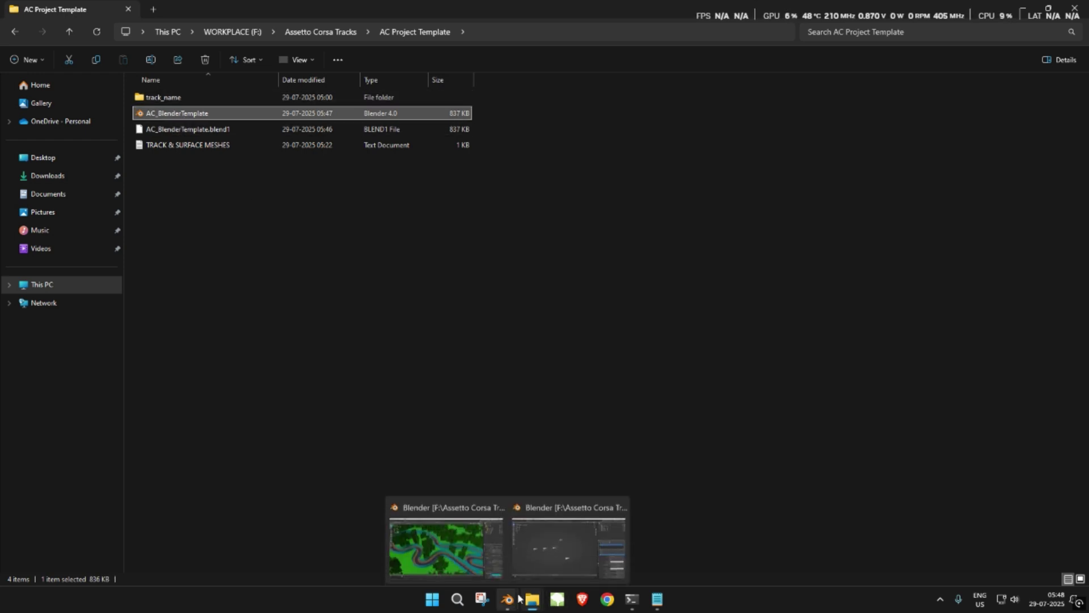
pyautogui.click(538, 552)
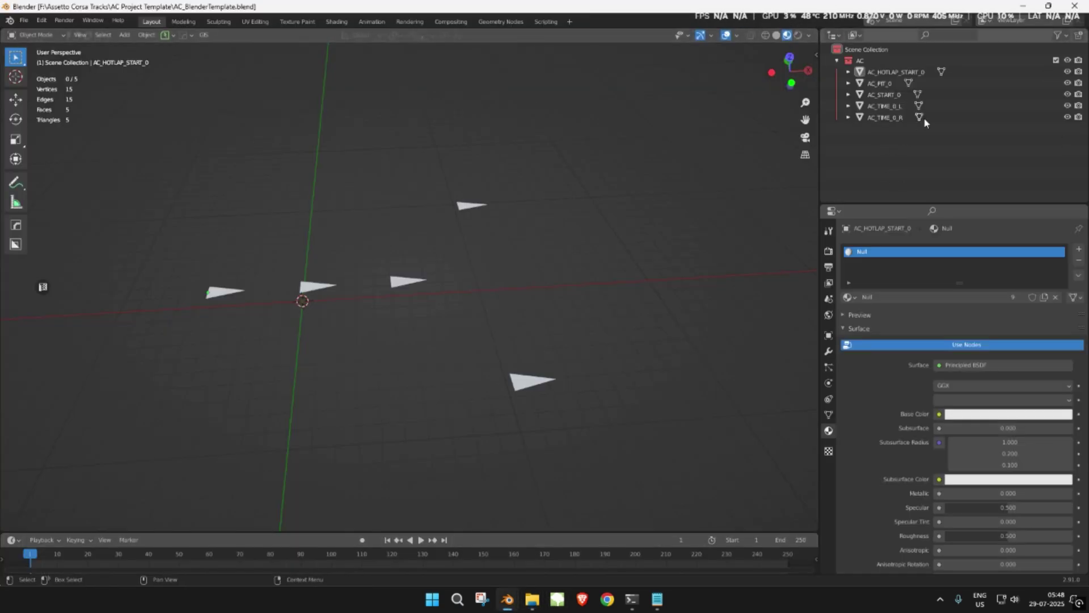
pyautogui.click(866, 60)
pyautogui.click(866, 116)
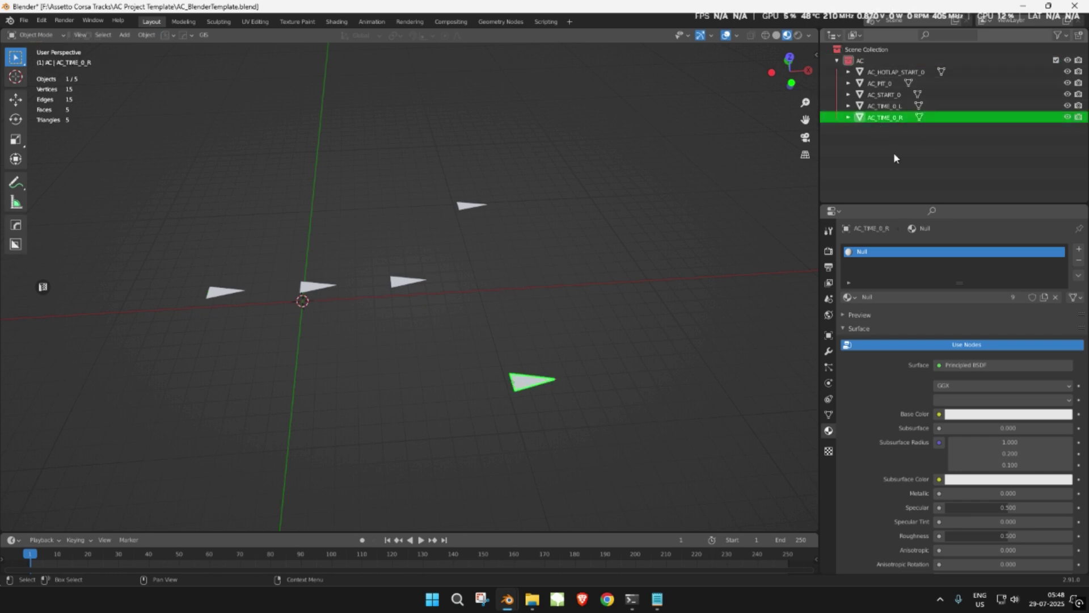
pyautogui.click(894, 152)
pyautogui.moveTo(560, 219); pyautogui.dragTo(559, 177, button='middle')
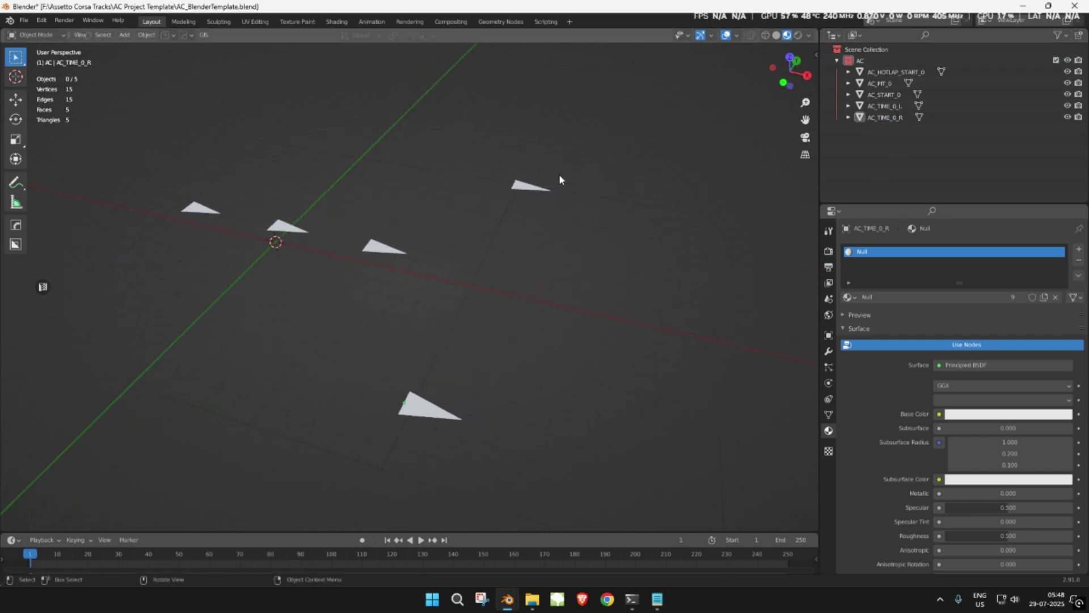
pyautogui.click(1022, 7)
# Step: Open the TRACK & SURFACE MESHES text document and read its object naming and export notes
pyautogui.click(367, 149)
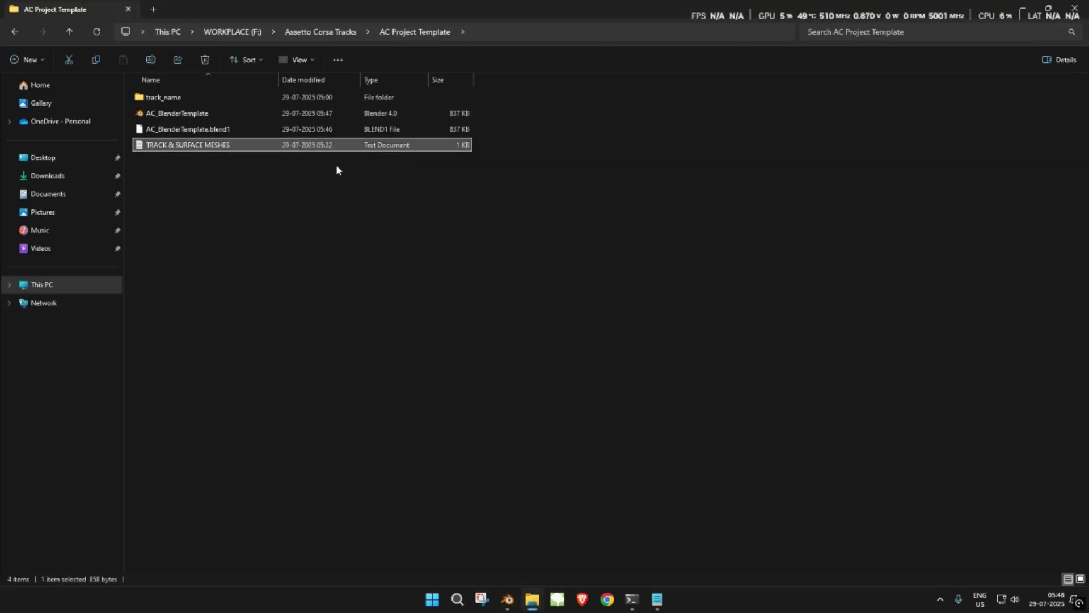
pyautogui.press('Return')
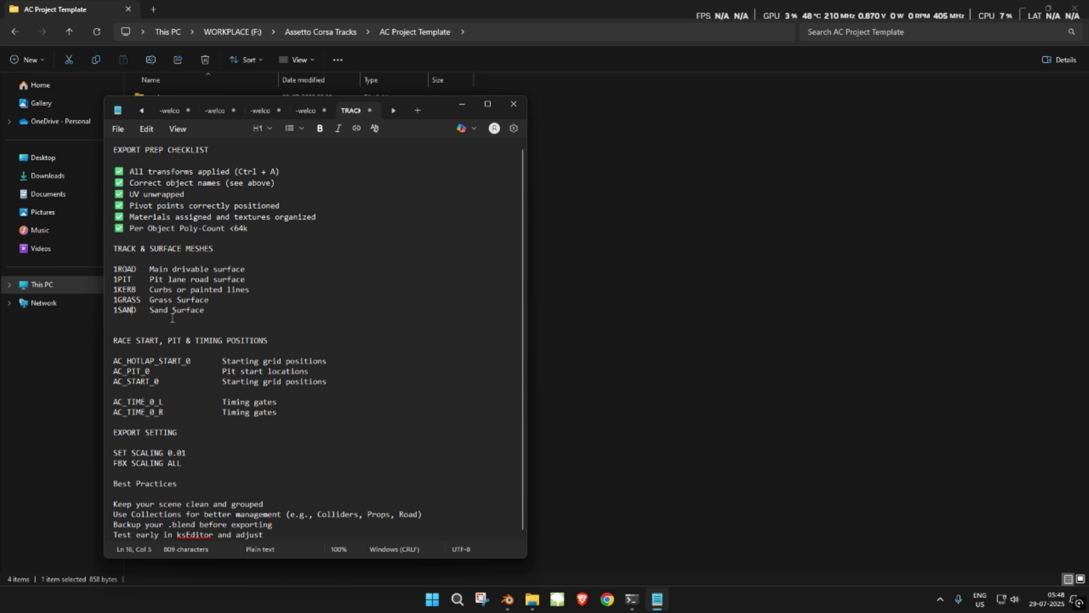
# Step: Go to the track project folder, look through its Textures folder and select the Track Blender file
pyautogui.click(70, 33)
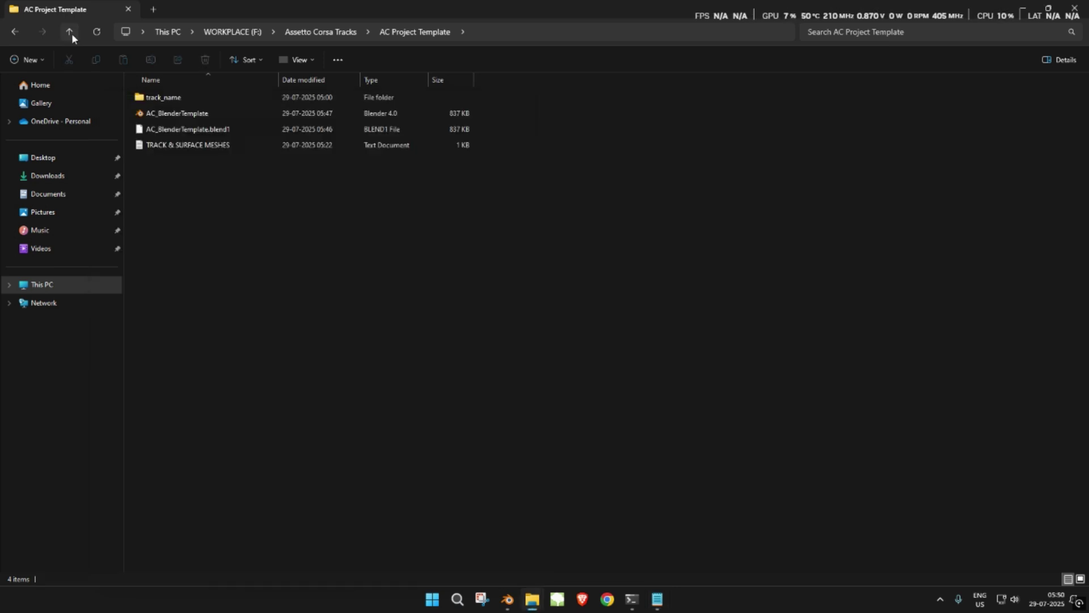
pyautogui.doubleClick(169, 114)
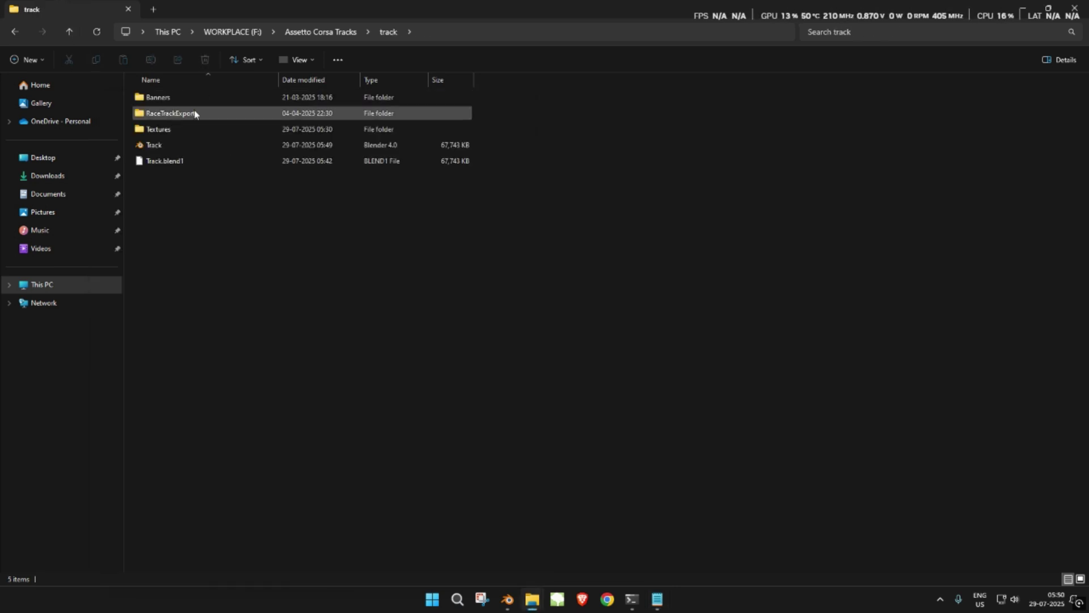
pyautogui.doubleClick(161, 129)
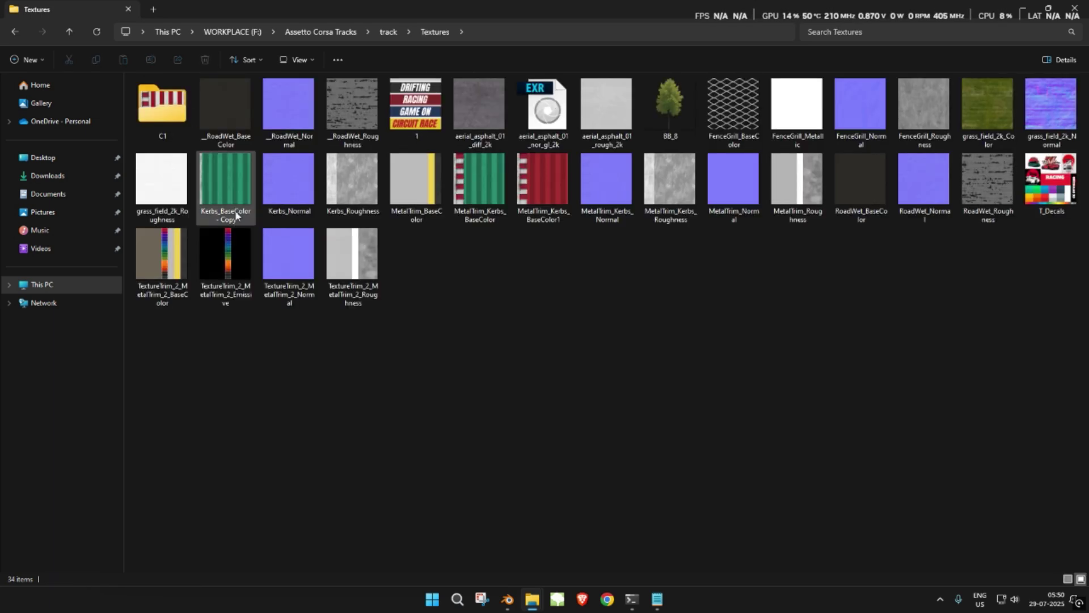
pyautogui.click(69, 32)
pyautogui.click(173, 145)
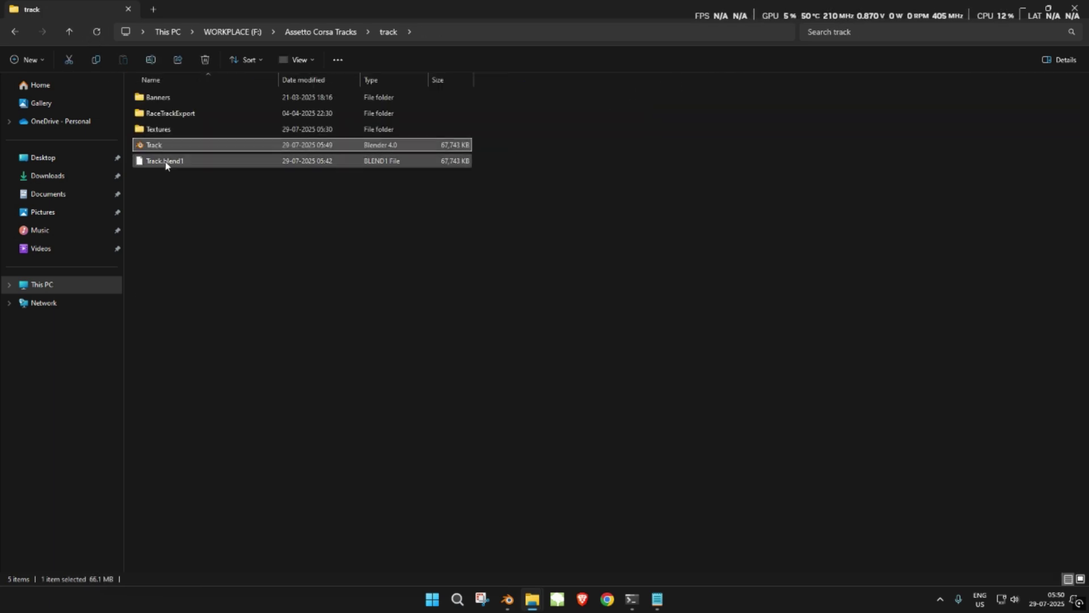
# Step: Switch to the Track.blend scene in Blender, look over the circuit and collapse the Road collection
pyautogui.moveTo(507, 600)
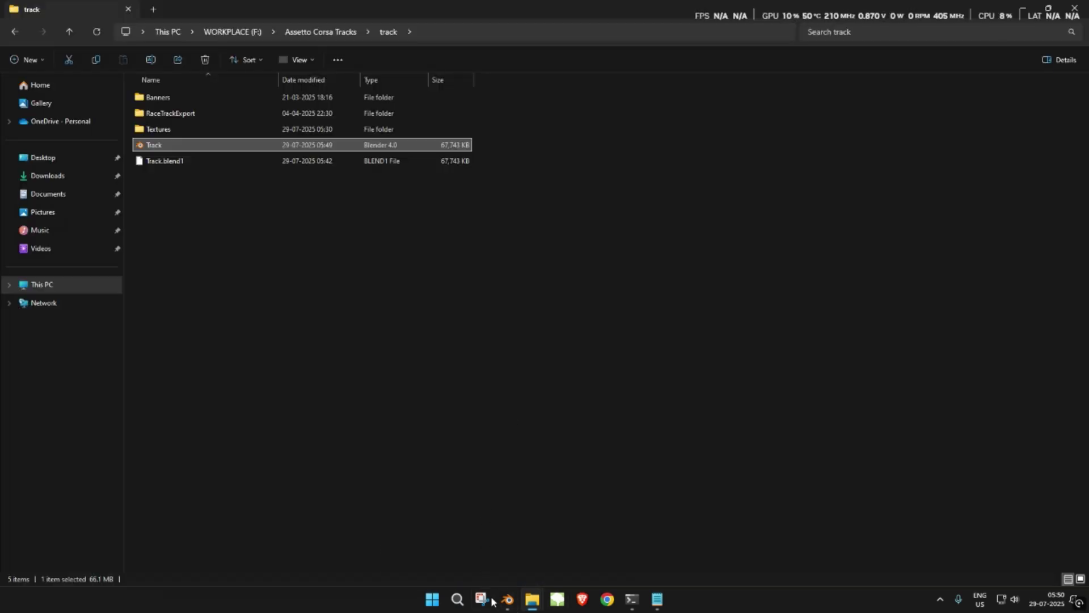
pyautogui.click(464, 553)
pyautogui.scroll(-4, 534, 257)
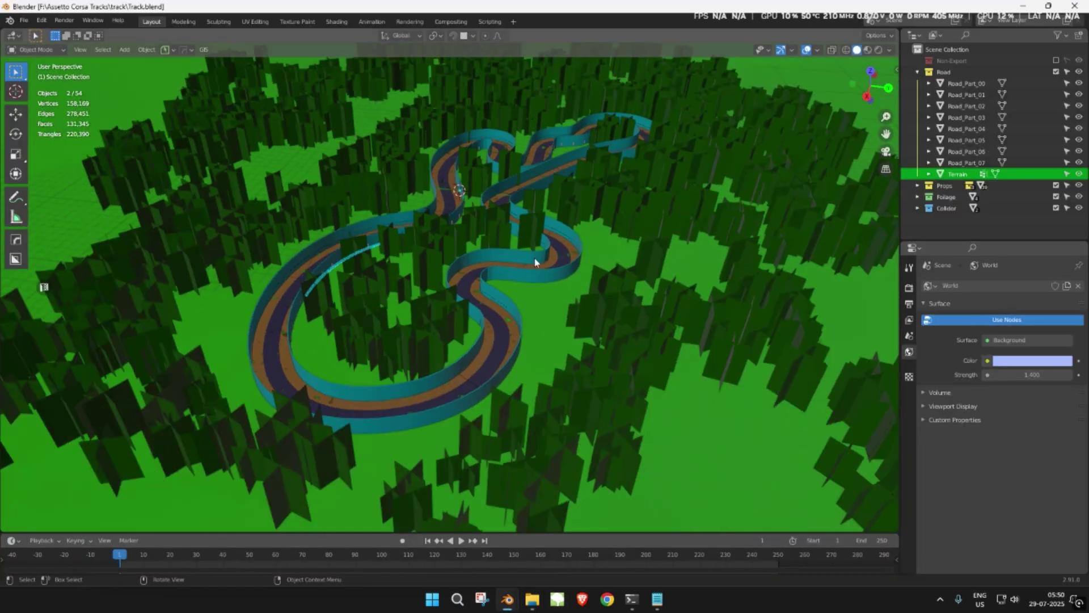
pyautogui.scroll(4, 495, 244)
pyautogui.moveTo(505, 238); pyautogui.dragTo(529, 226, button='middle')
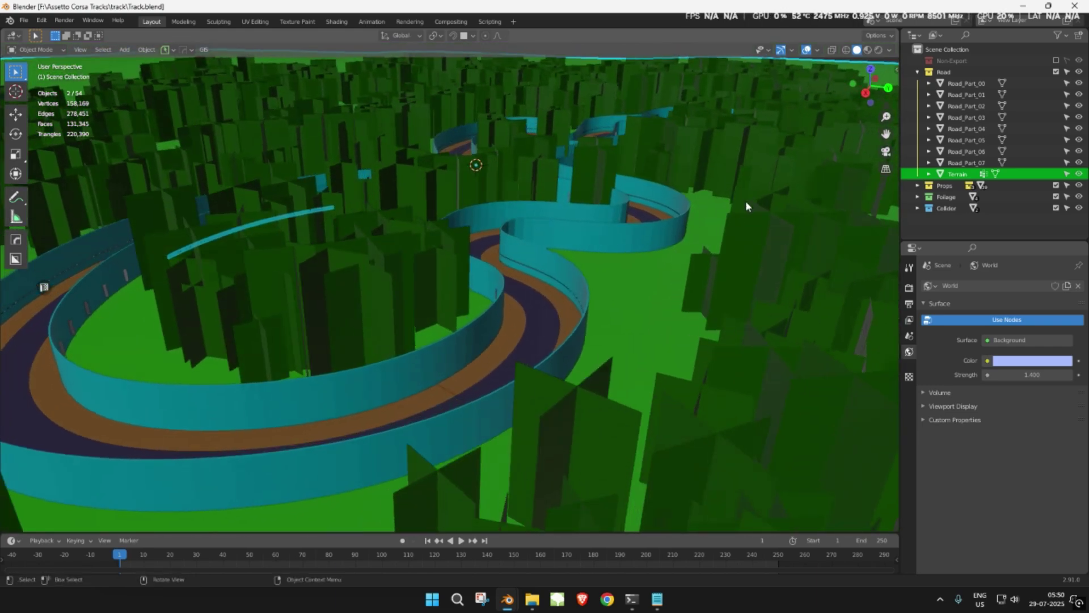
pyautogui.click(918, 73)
pyautogui.moveTo(782, 133); pyautogui.dragTo(474, 250, button='middle')
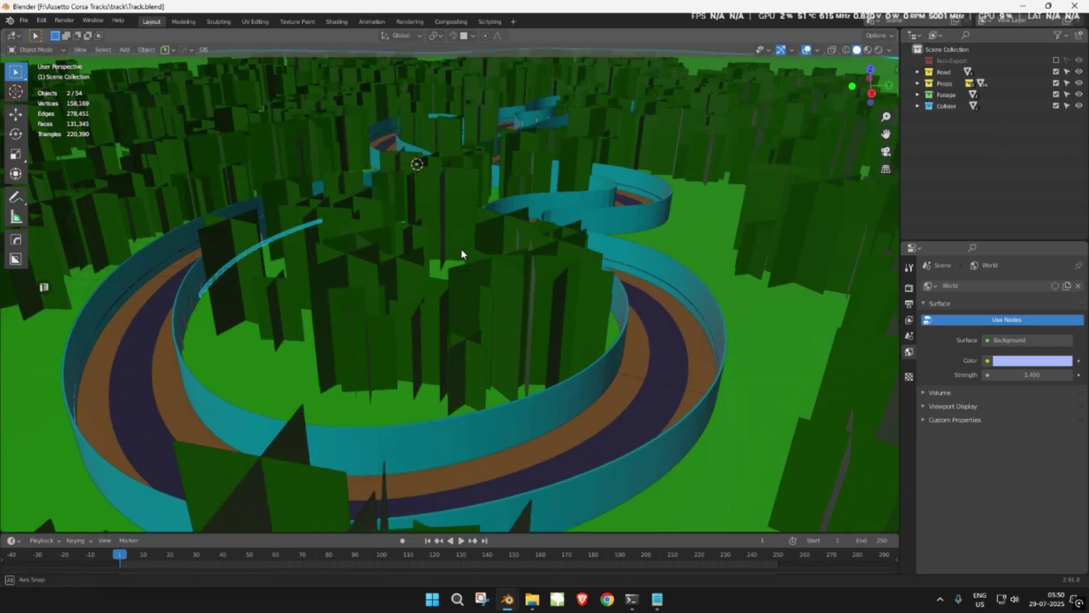
# Step: Set the viewport to Material Preview shading and exclude the Collider collection from the view layer
pyautogui.press('z')
pyautogui.click(473, 312)
pyautogui.scroll(-5, 454, 321)
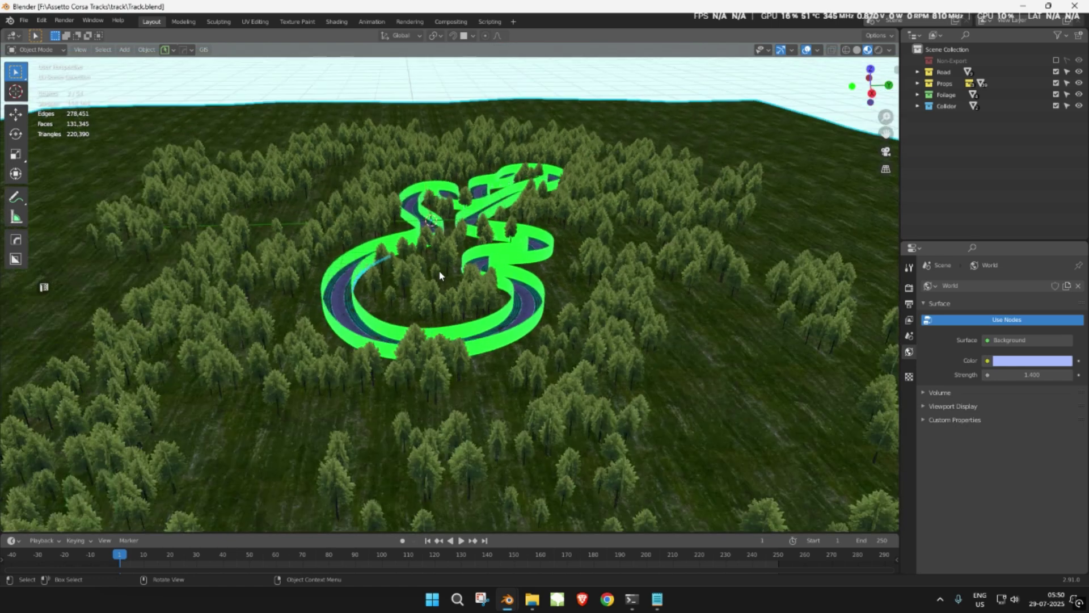
pyautogui.moveTo(454, 321); pyautogui.dragTo(482, 267, button='middle')
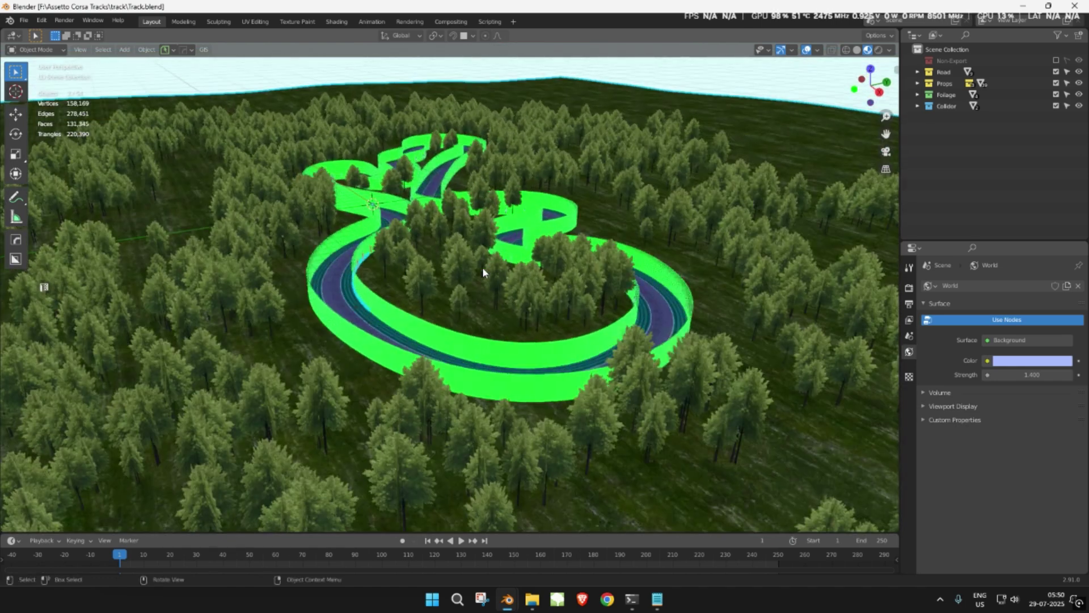
pyautogui.click(1056, 106)
# Step: Select two of the tree groups around the circuit to check how the foliage is divided into objects
pyautogui.click(584, 287)
pyautogui.press('g')
pyautogui.press('Escape')
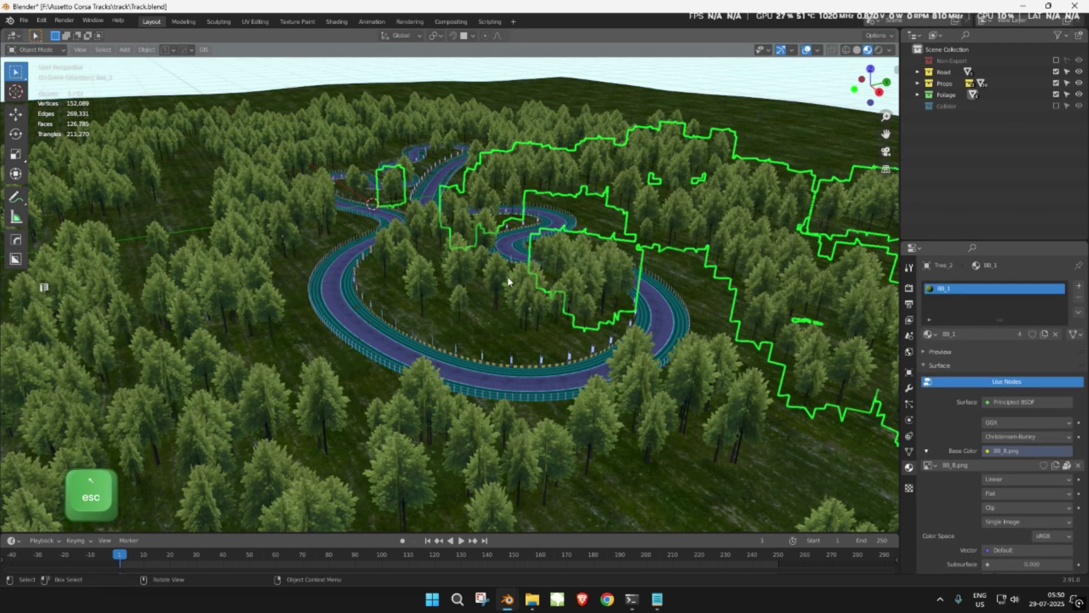
pyautogui.click(479, 256)
pyautogui.press('g')
pyautogui.press('Escape')
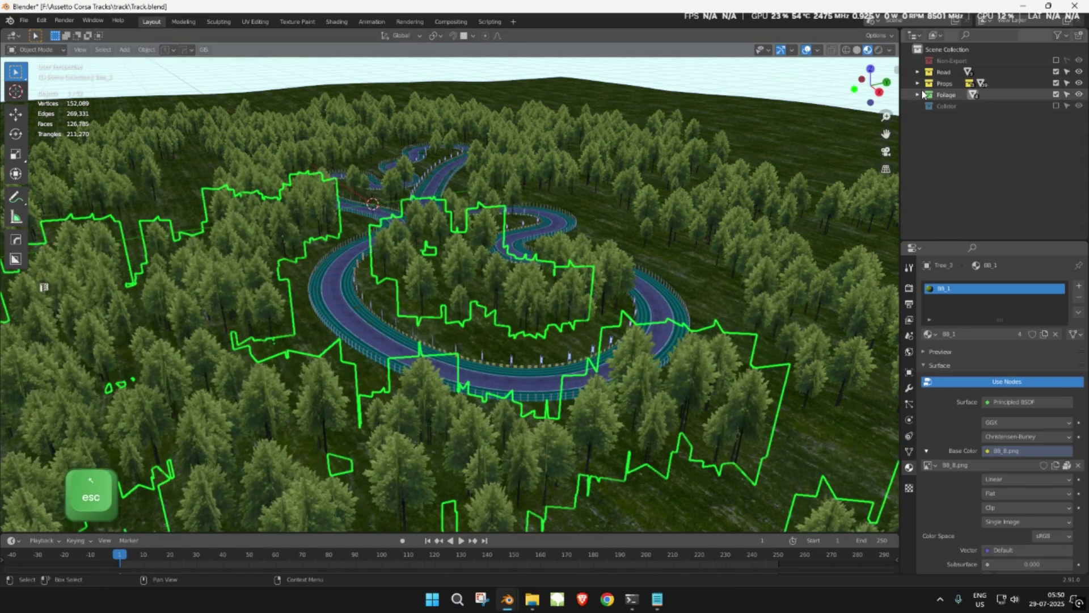
# Step: Check the tree objects in the Foliage collection and exclude that collection from the view layer
pyautogui.click(918, 95)
pyautogui.click(964, 106)
pyautogui.keyDown('shift'); pyautogui.click(960, 139); pyautogui.keyUp('shift')
pyautogui.moveTo(1067, 140); pyautogui.dragTo(1062, 106)
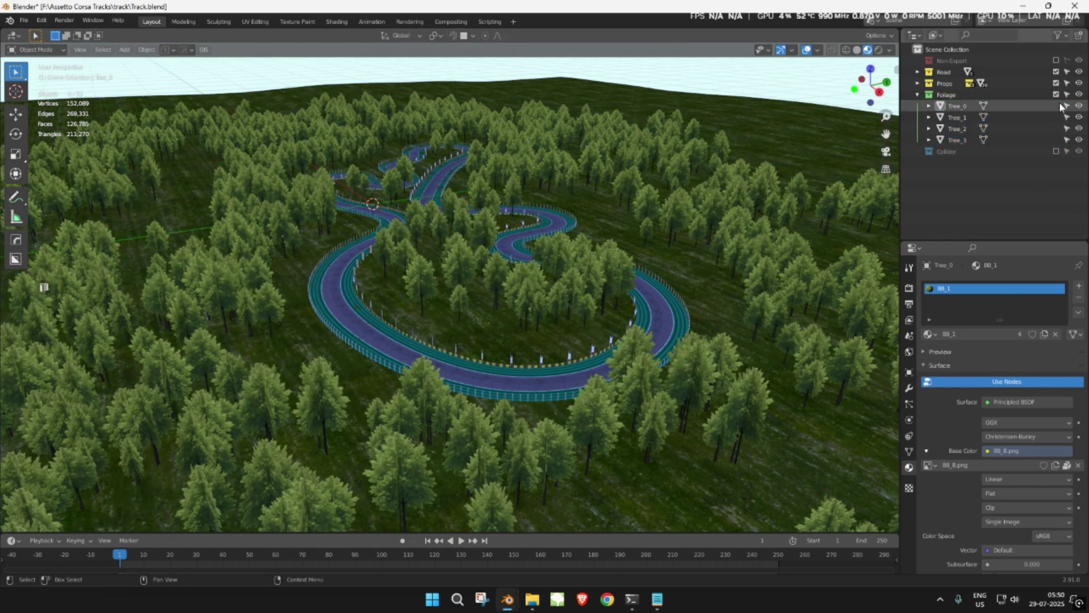
pyautogui.click(1056, 95)
# Step: Select several barrier segments along the track edges to check how they are split into separate objects
pyautogui.scroll(7, 472, 312)
pyautogui.moveTo(357, 325); pyautogui.dragTo(362, 309, button='middle')
pyautogui.scroll(-4, 363, 308)
pyautogui.click(375, 299)
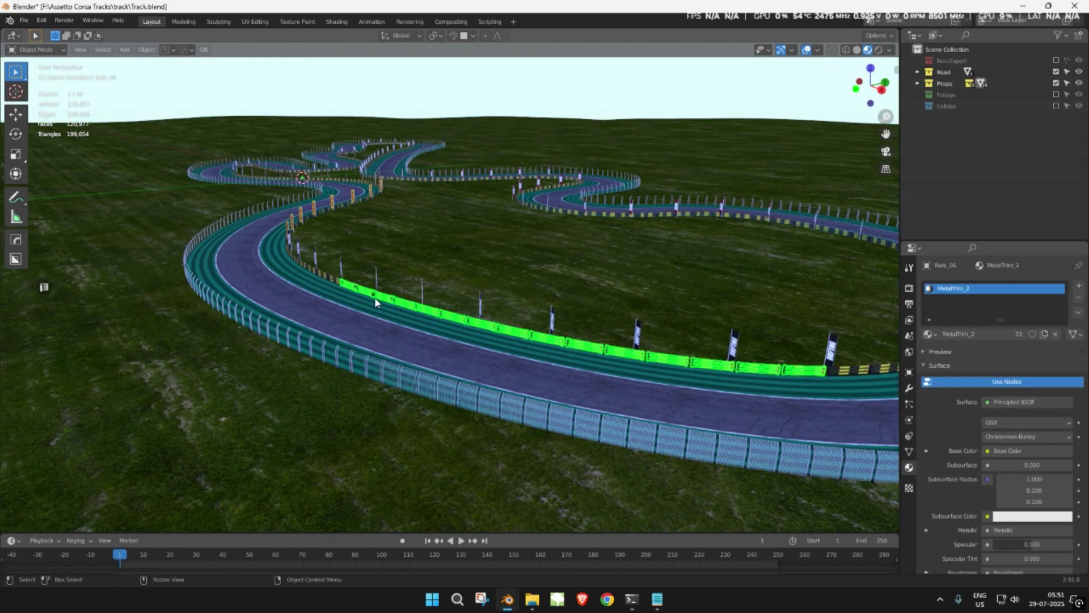
pyautogui.press('g')
pyautogui.press('Escape')
pyautogui.click(350, 312)
pyautogui.press('g')
pyautogui.press('Escape')
pyautogui.click(279, 273)
pyautogui.press('g')
pyautogui.press('Escape')
pyautogui.click(301, 262)
pyautogui.press('g')
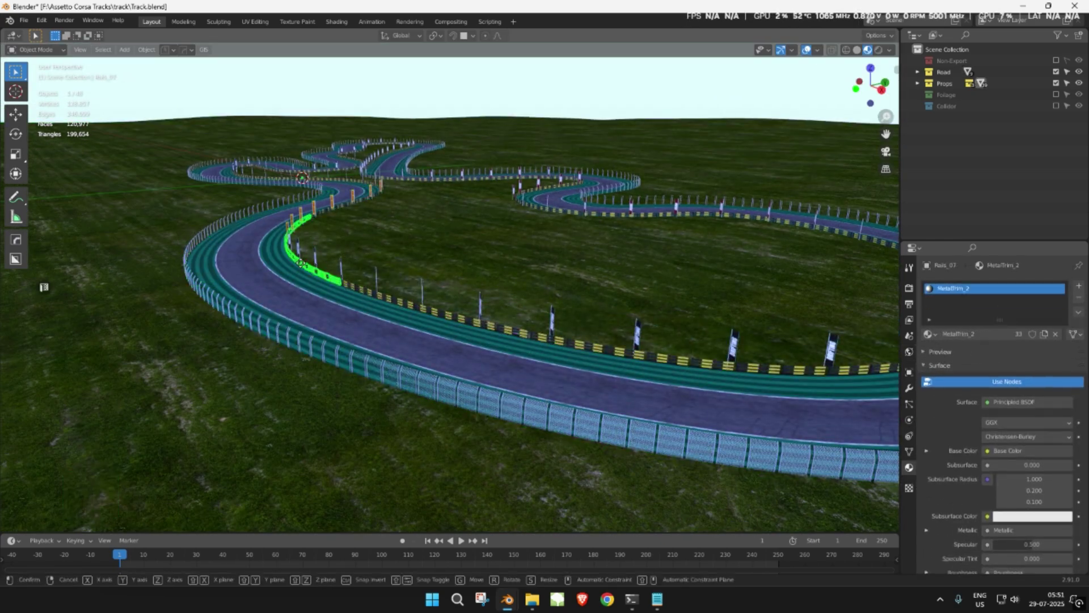
pyautogui.press('Escape')
# Step: Expand the Props collection and check the individual rail objects in its Railings collection
pyautogui.click(917, 83)
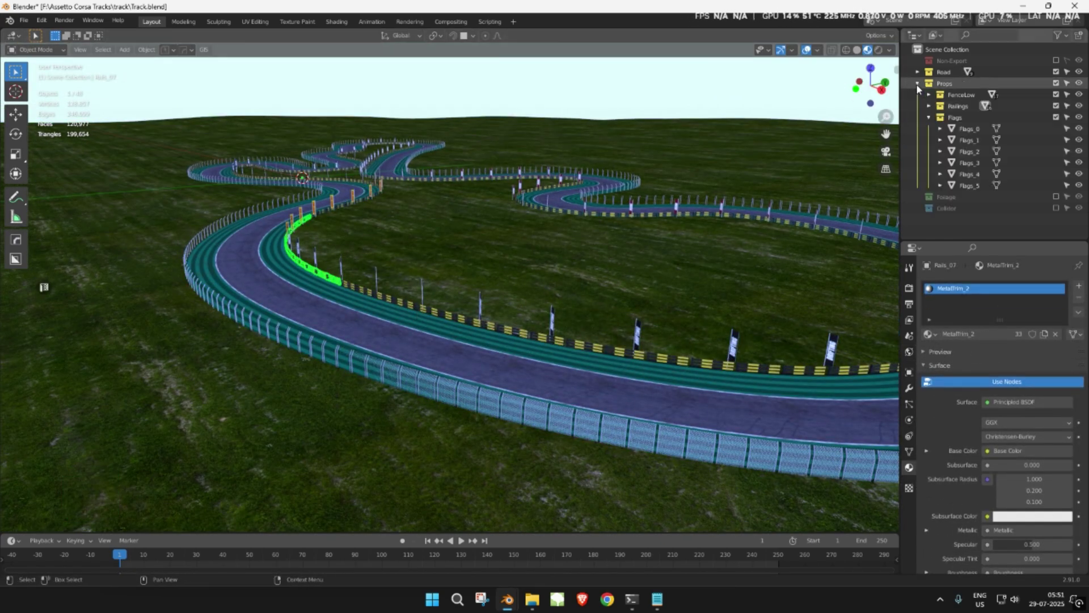
pyautogui.click(929, 117)
pyautogui.click(928, 106)
pyautogui.click(963, 129)
pyautogui.click(963, 175)
pyautogui.click(929, 106)
# Step: Examine the Fence objects in the FenceLow collection and the matching fence sections around the track
pyautogui.click(929, 94)
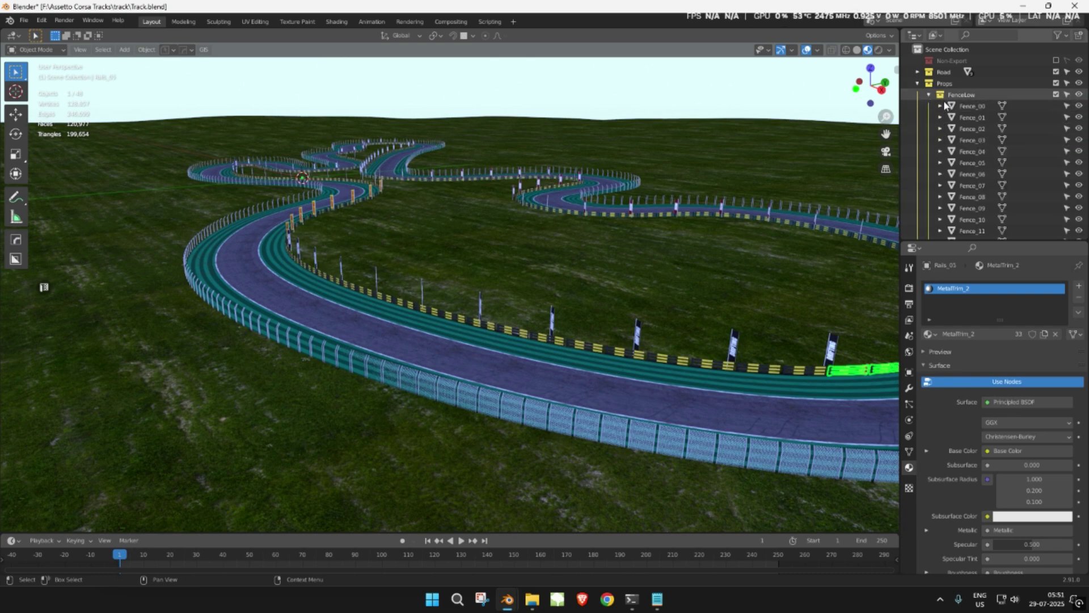
pyautogui.click(958, 106)
pyautogui.scroll(-2, 969, 151)
pyautogui.keyDown('shift'); pyautogui.click(968, 185); pyautogui.keyUp('shift')
pyautogui.click(752, 103)
pyautogui.click(968, 155)
pyautogui.scroll(-3, 968, 154)
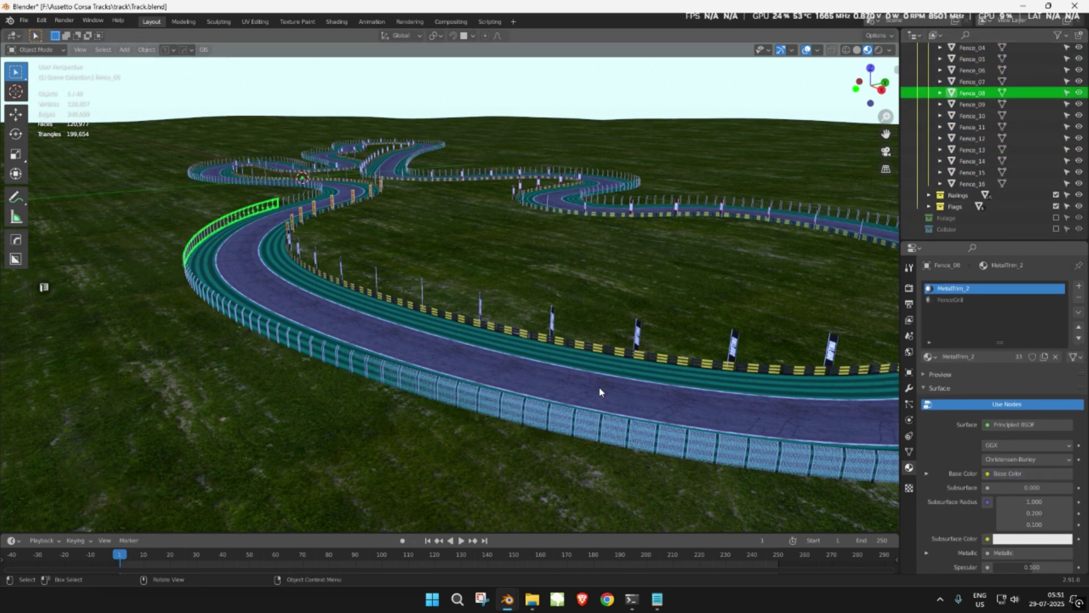
pyautogui.click(601, 423)
pyautogui.scroll(-4, 586, 374)
pyautogui.scroll(3, 176, 238)
pyautogui.moveTo(176, 238); pyautogui.dragTo(253, 239, button='middle')
pyautogui.scroll(-2, 254, 239)
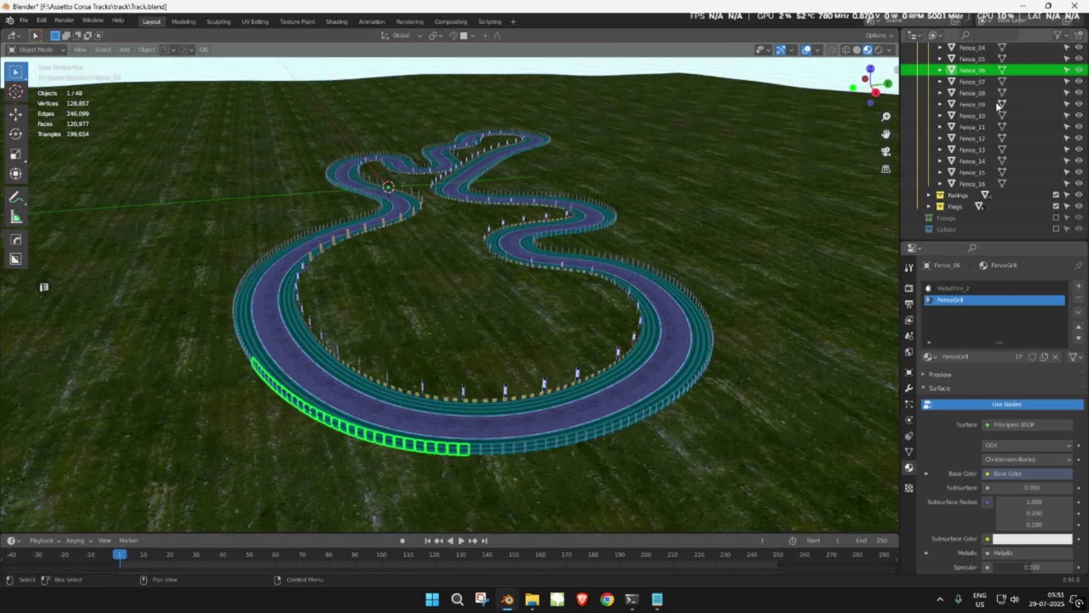
# Step: Exclude the Props collection from the view layer and expand the Road collection
pyautogui.scroll(3, 999, 107)
pyautogui.click(918, 72)
pyautogui.click(1056, 83)
pyautogui.click(917, 72)
# Step: Batch rename the objects Road_Part_00 through Road_Part_07 to 1ROAD using the Set Name operation
pyautogui.click(964, 84)
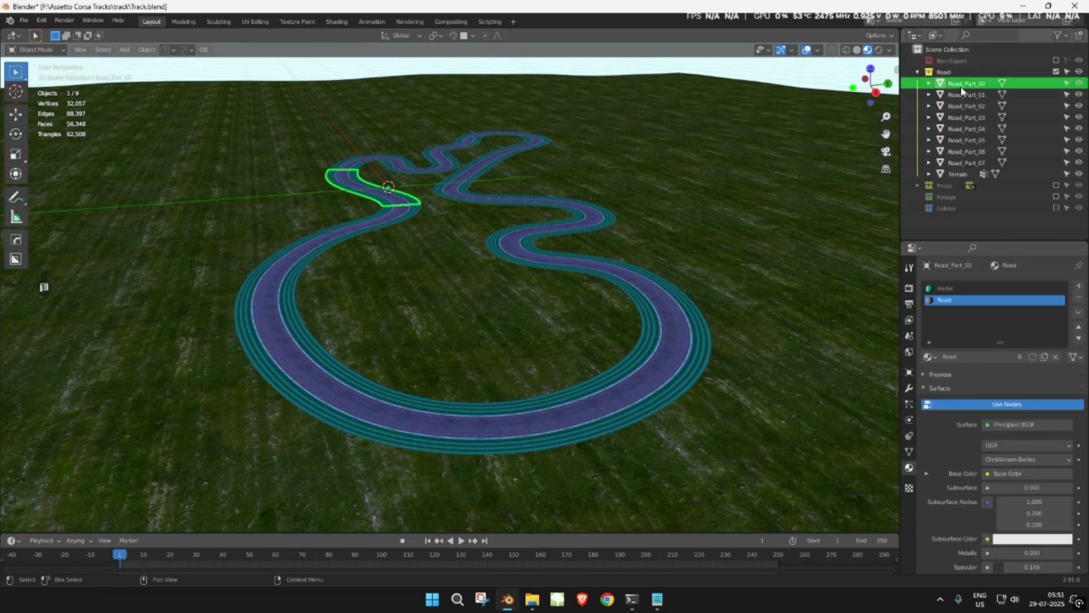
pyautogui.keyDown('ctrl'); pyautogui.click(946, 163); pyautogui.keyUp('ctrl')
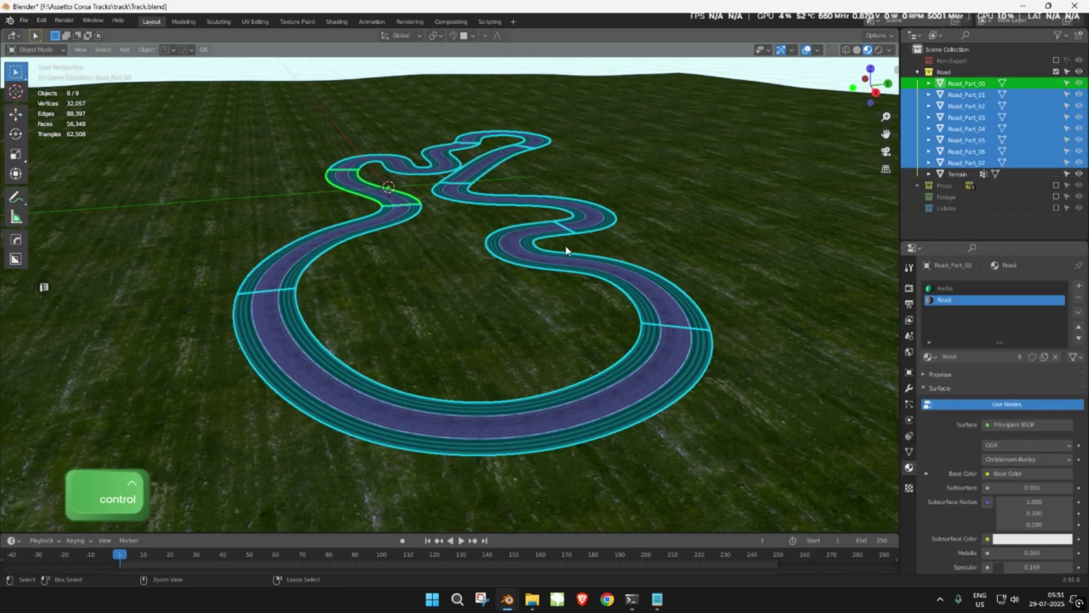
pyautogui.hotkey('ctrl', 'F2')
pyautogui.click(492, 297)
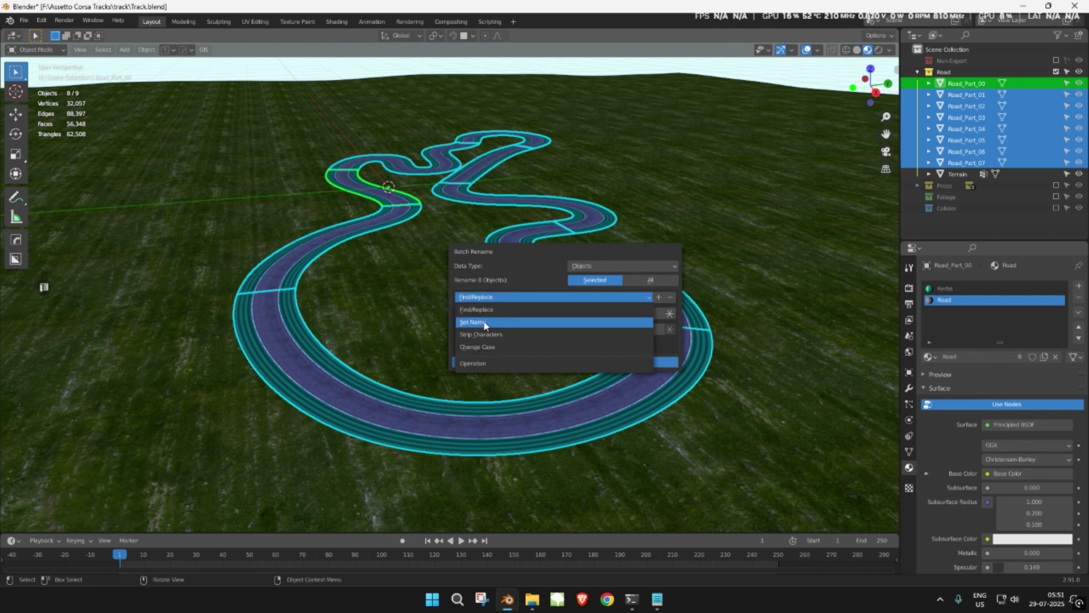
pyautogui.click(485, 323)
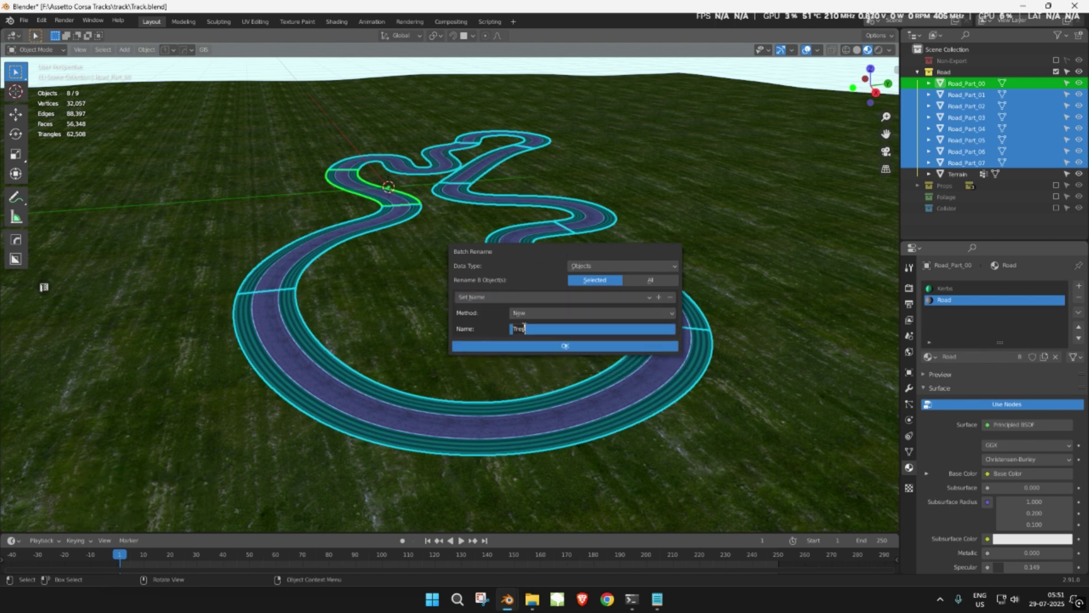
pyautogui.write('!')
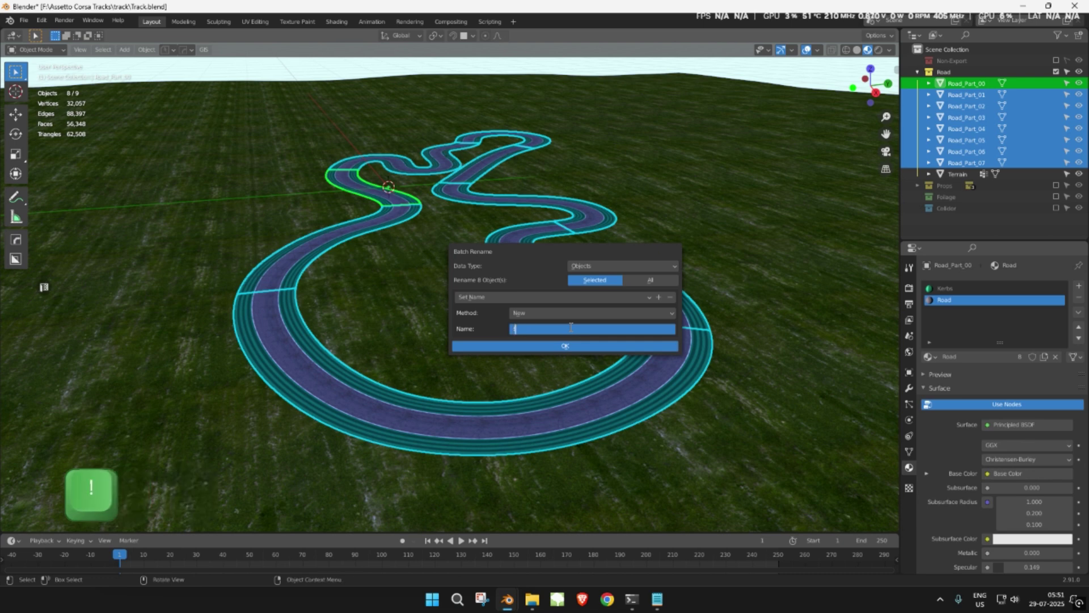
pyautogui.press('BackSpace')
pyautogui.write('1ROAD')
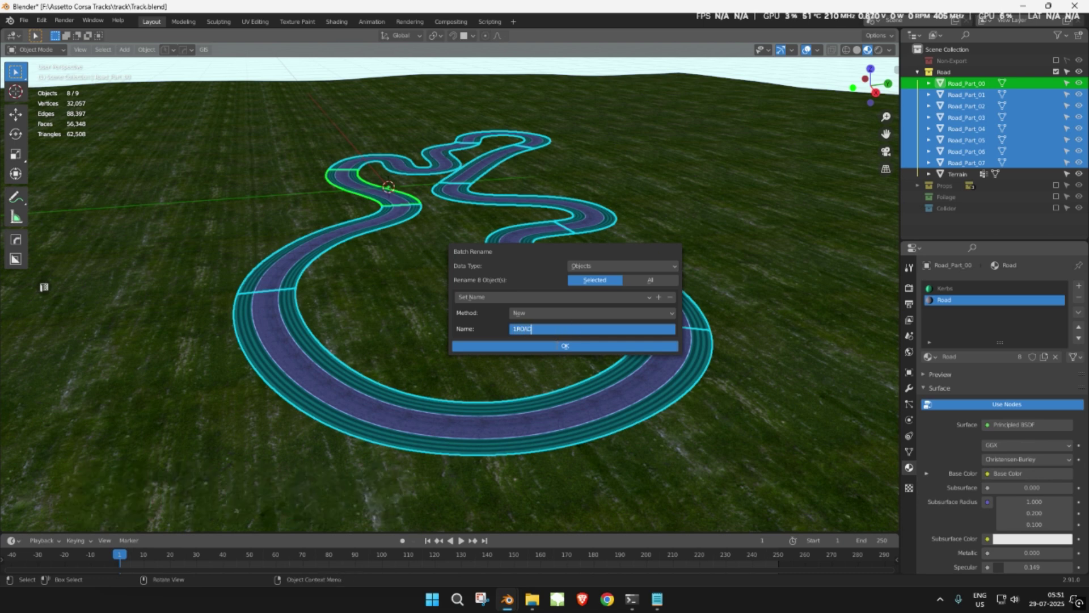
pyautogui.click(557, 345)
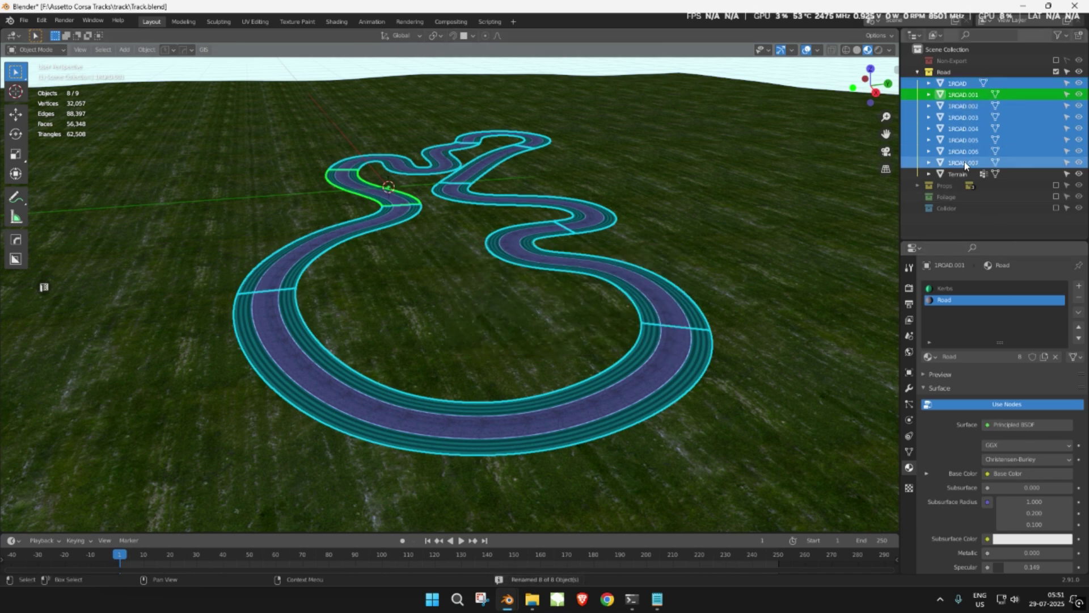
pyautogui.click(1007, 226)
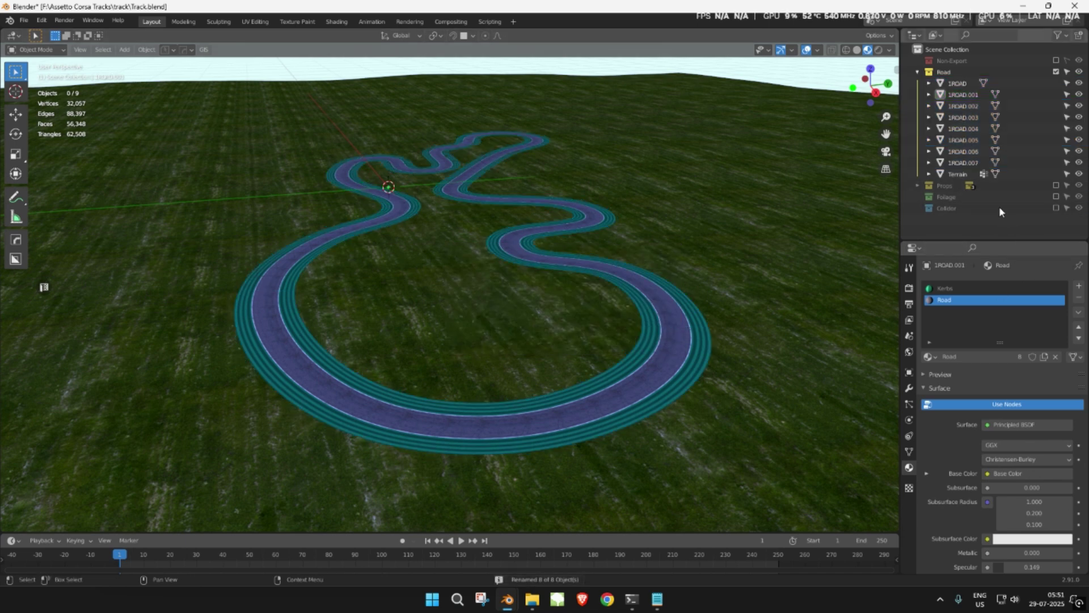
# Step: Batch rename 1ROAD.001 through 1ROAD.007 with Find/Replace, removing ".00" from their names
pyautogui.click(971, 95)
pyautogui.click(969, 163)
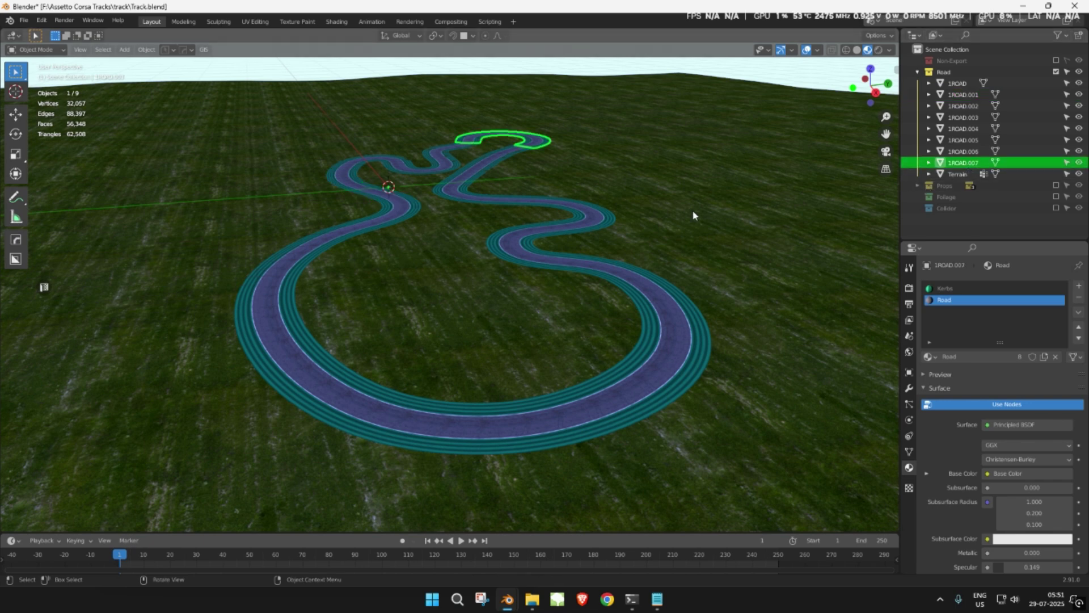
pyautogui.click(959, 84)
pyautogui.click(964, 95)
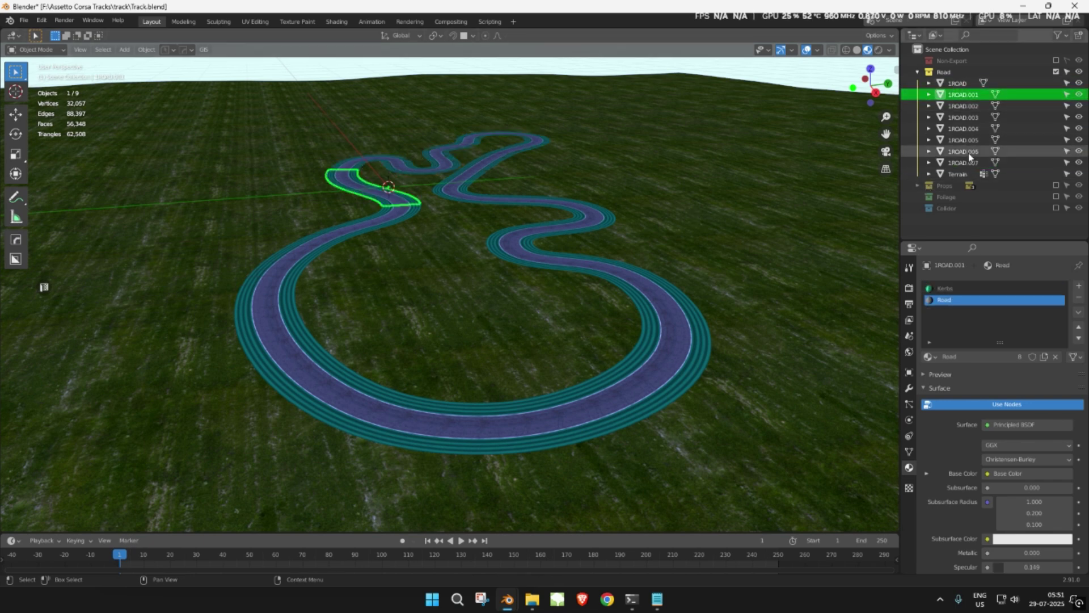
pyautogui.keyDown('shift'); pyautogui.click(963, 165); pyautogui.keyUp('shift')
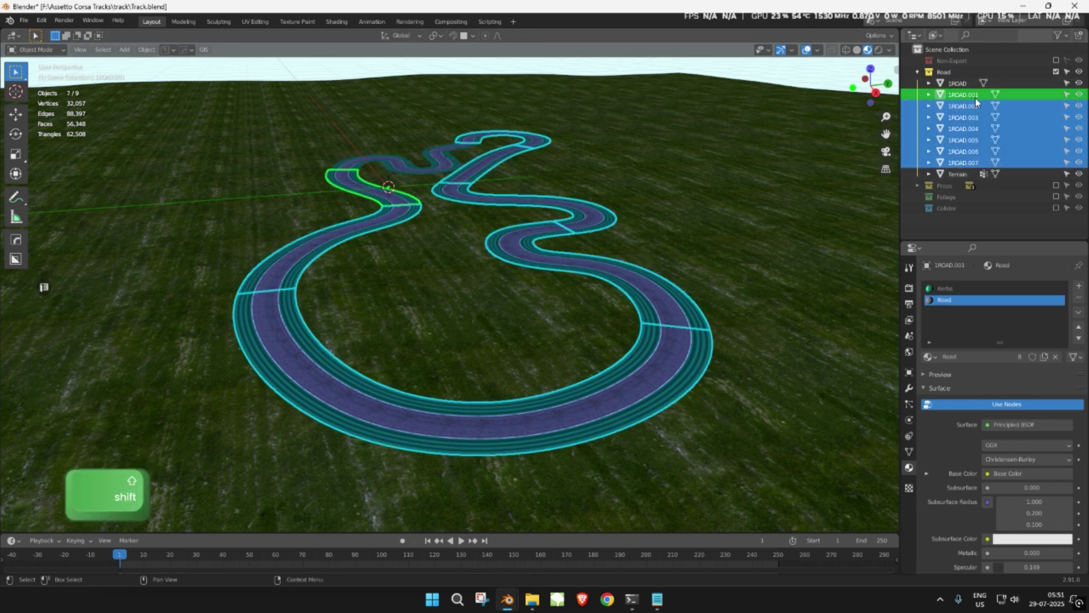
pyautogui.hotkey('ctrl', 'F2')
pyautogui.click(749, 261)
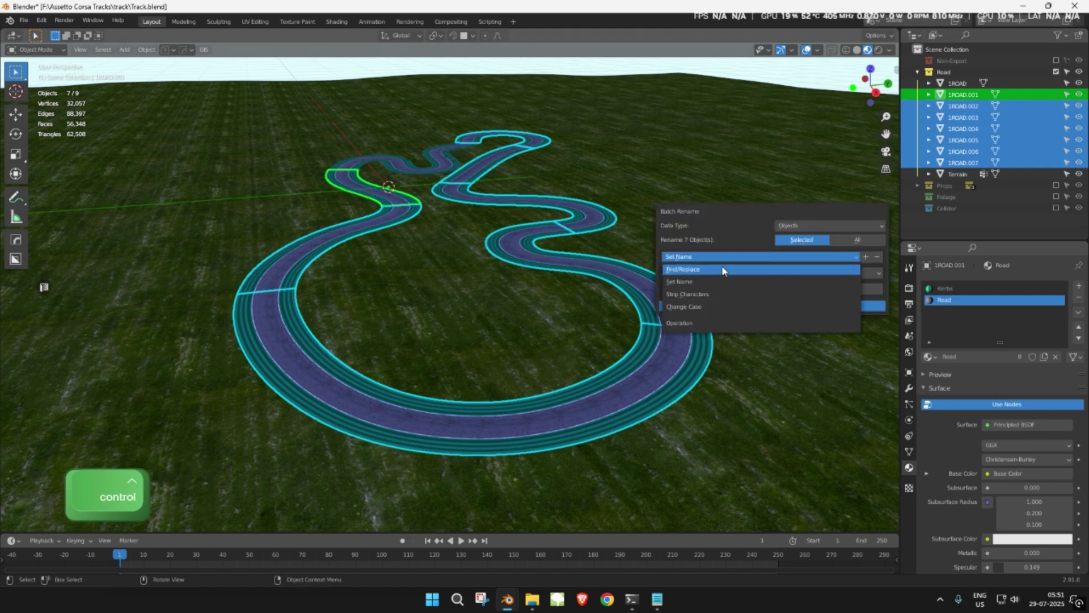
pyautogui.click(723, 270)
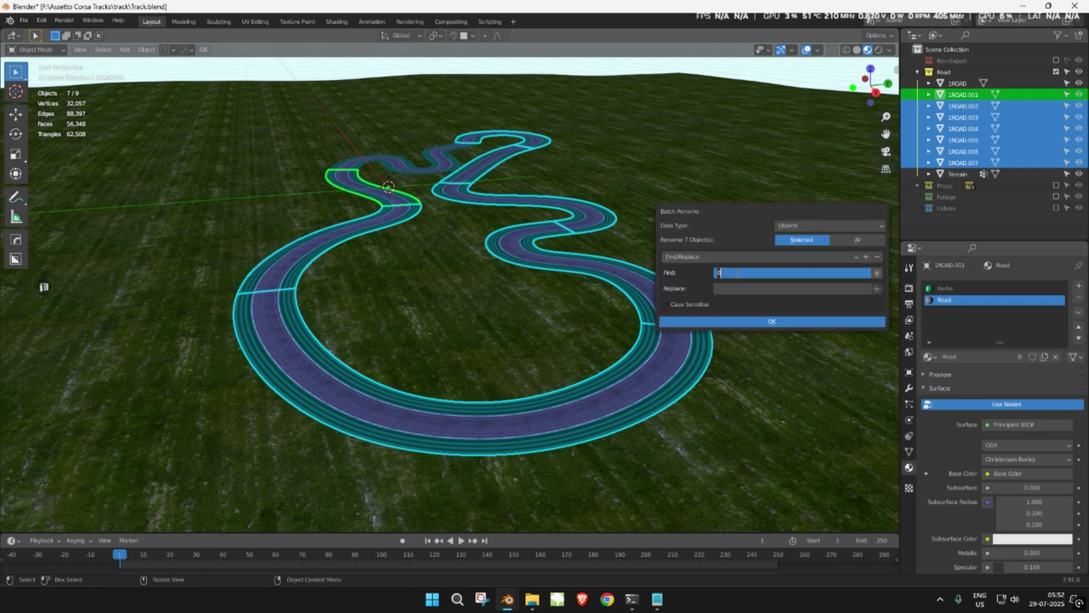
pyautogui.write('.')
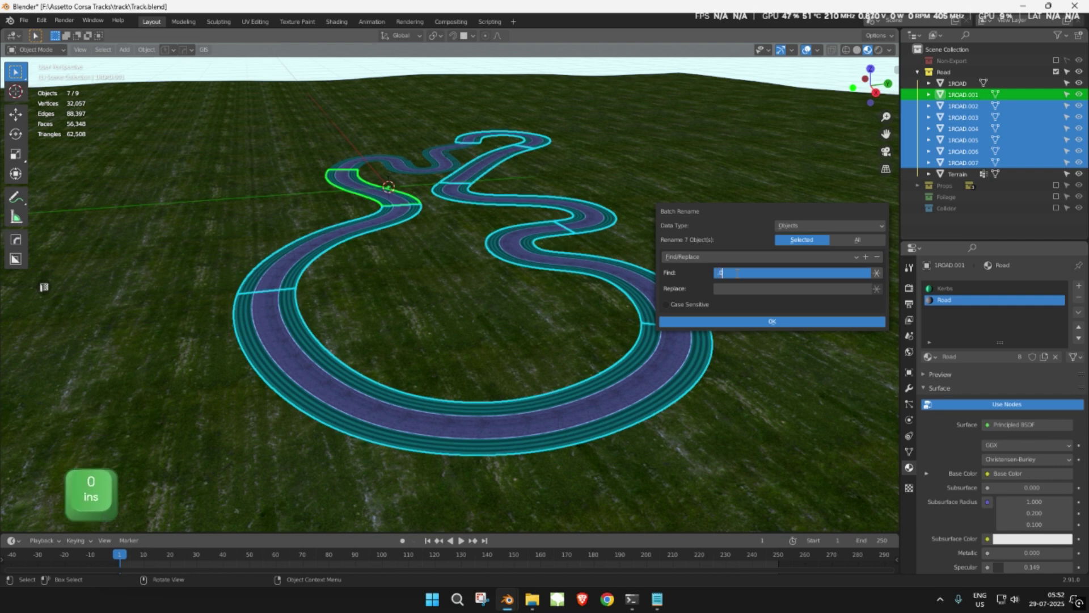
pyautogui.write('00')
pyautogui.click(713, 322)
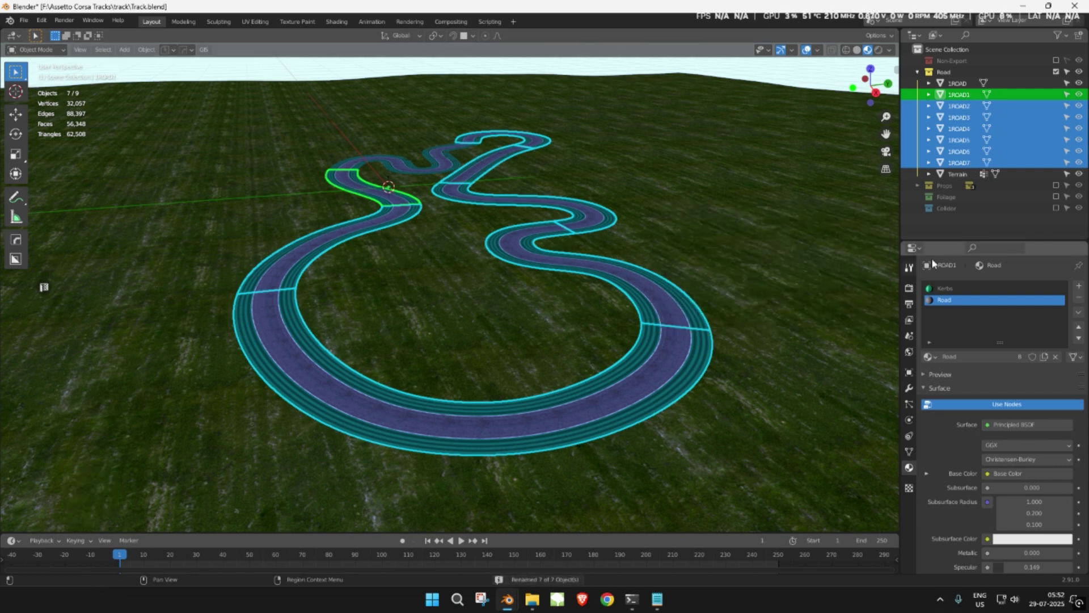
# Step: Rename the unnumbered 1ROAD object to 1ROAD0
pyautogui.click(958, 84)
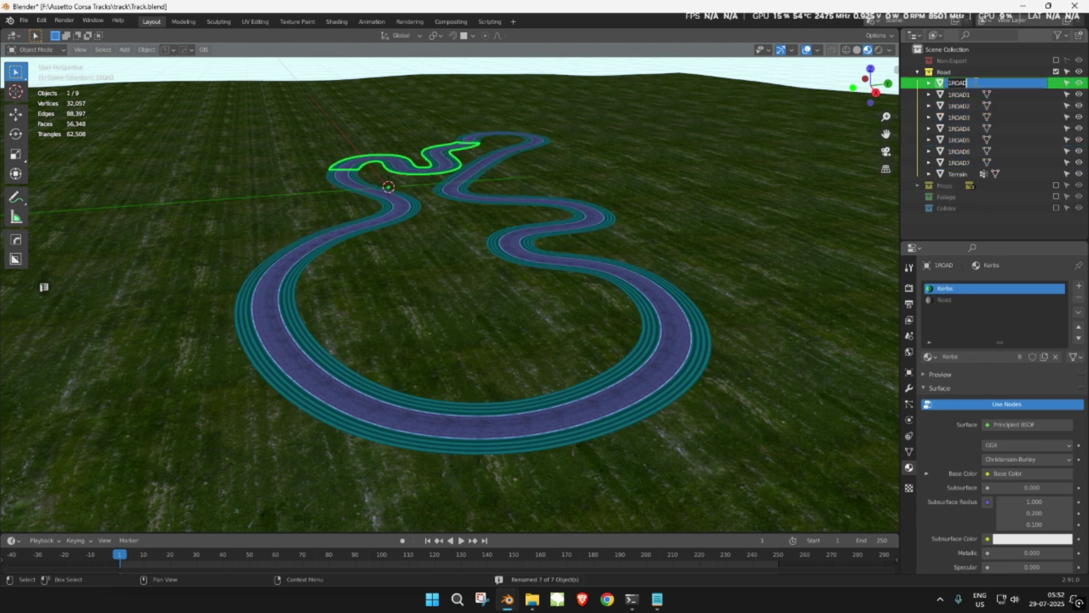
pyautogui.write('0')
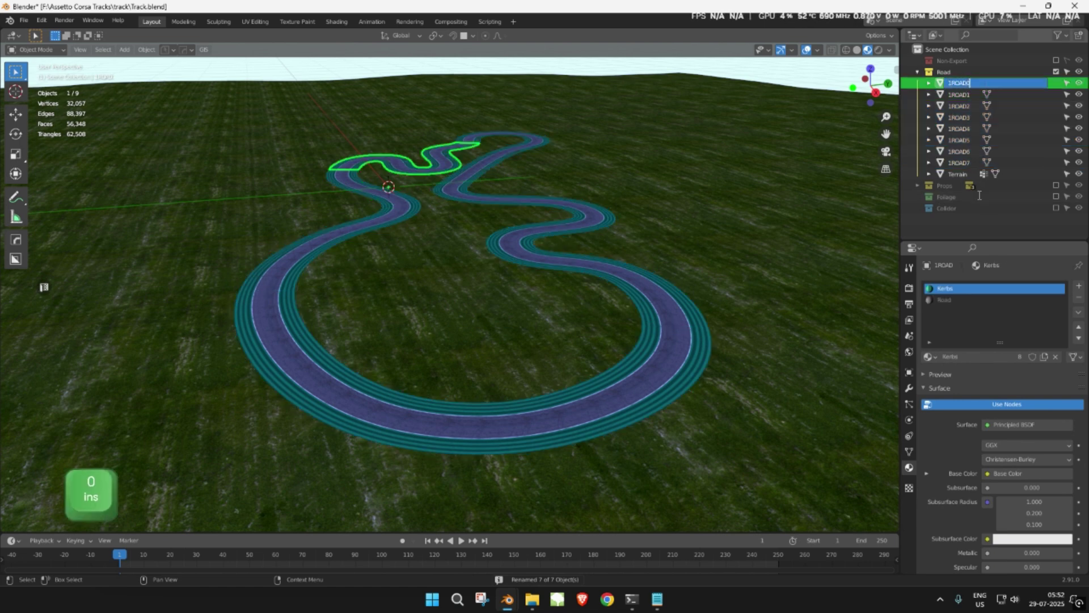
pyautogui.press('Return')
# Step: Select the grass terrain around the track and rename the Terrain object to 1GRASS0
pyautogui.click(679, 194)
pyautogui.scroll(-3, 669, 194)
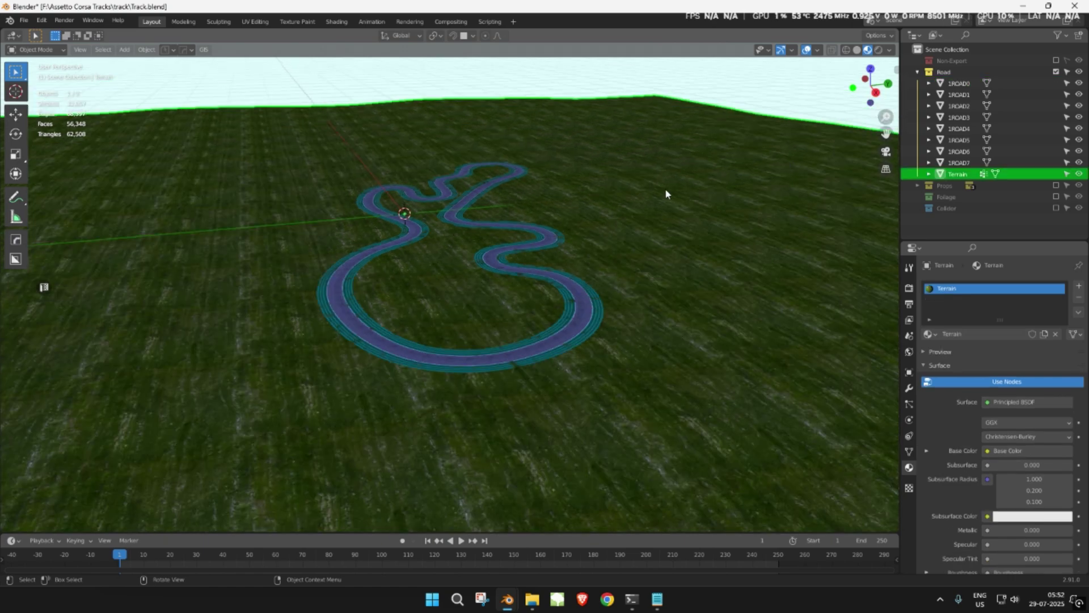
pyautogui.press('g')
pyautogui.press('Escape')
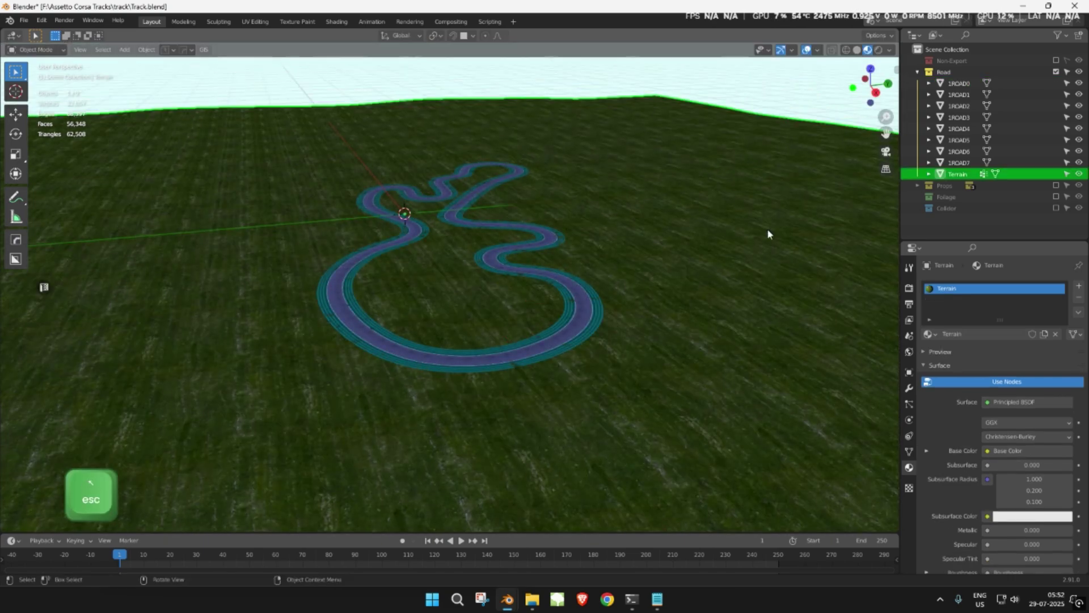
pyautogui.doubleClick(956, 175)
pyautogui.write('1')
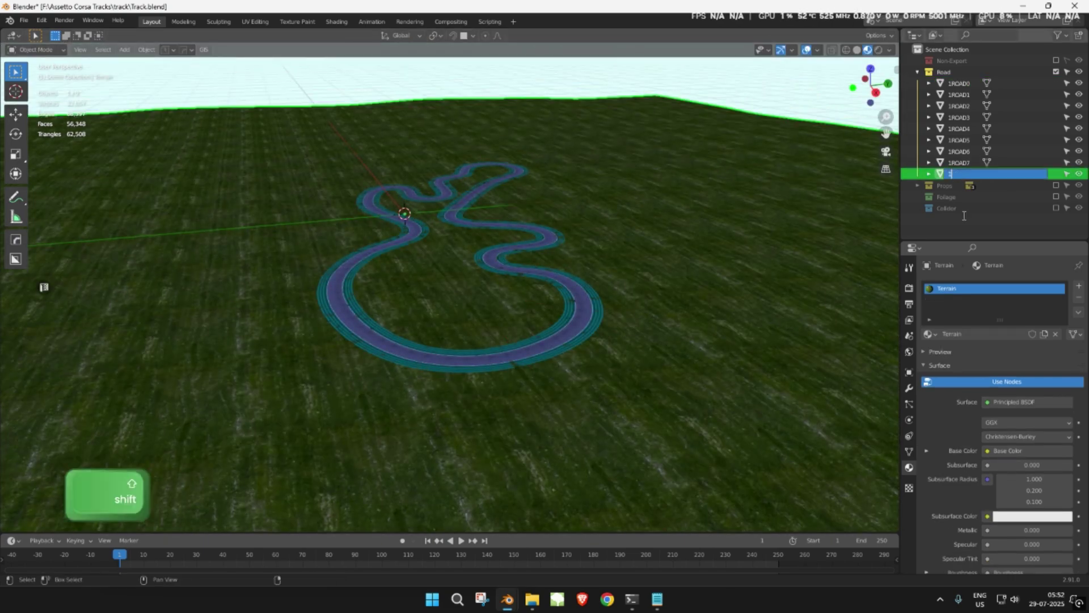
pyautogui.write('GRASS0')
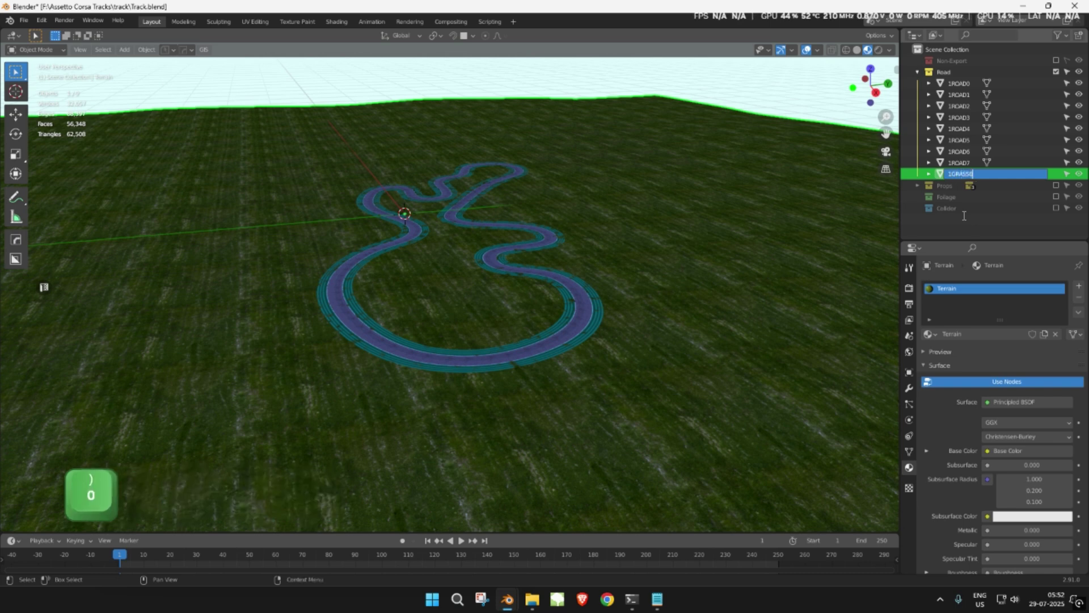
pyautogui.press('Return')
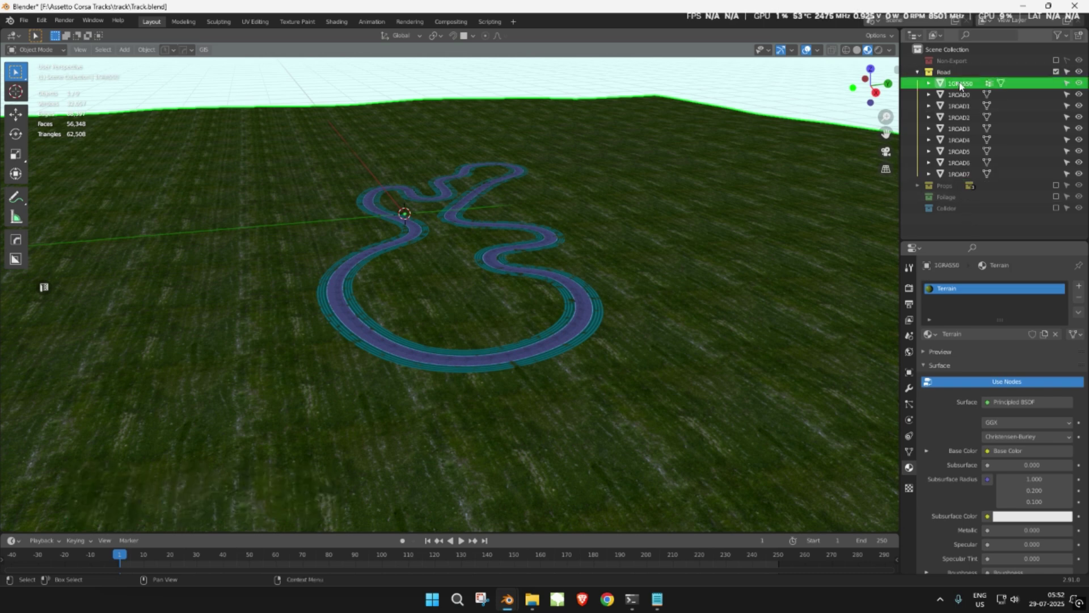
# Step: Check the renamed grass and road objects in the Road collection, then clear the selection
pyautogui.scroll(3, 689, 194)
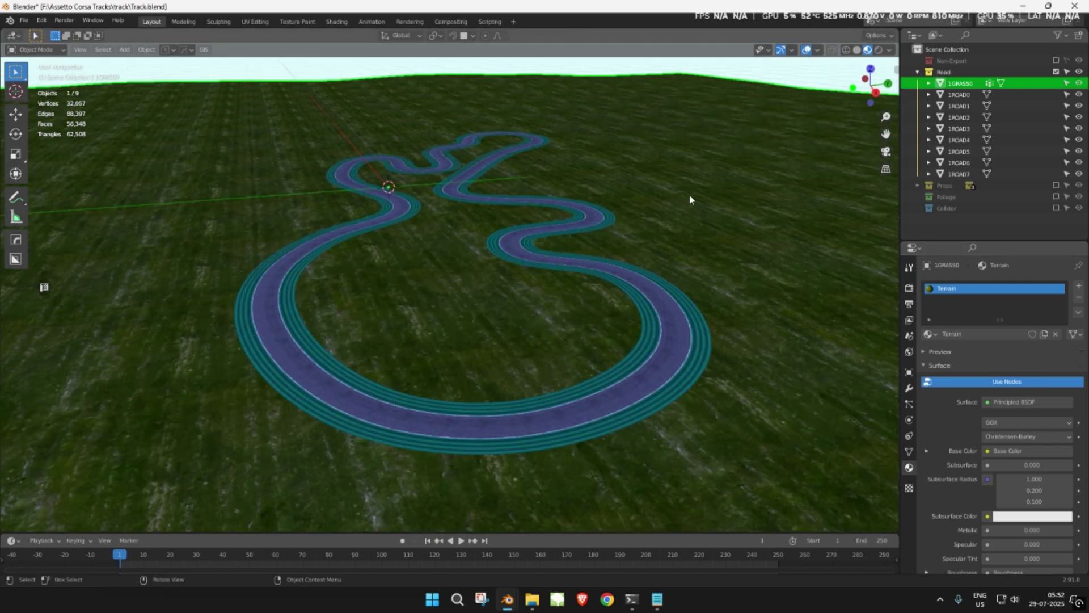
pyautogui.press('g')
pyautogui.press('Escape')
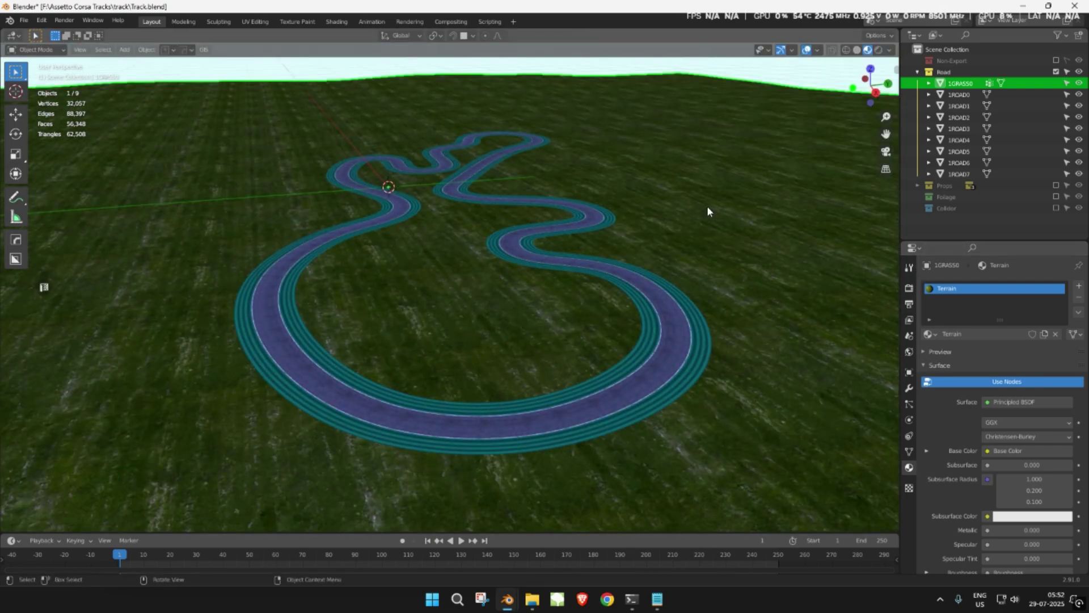
pyautogui.hotkey('alt', 'a')
pyautogui.click(962, 175)
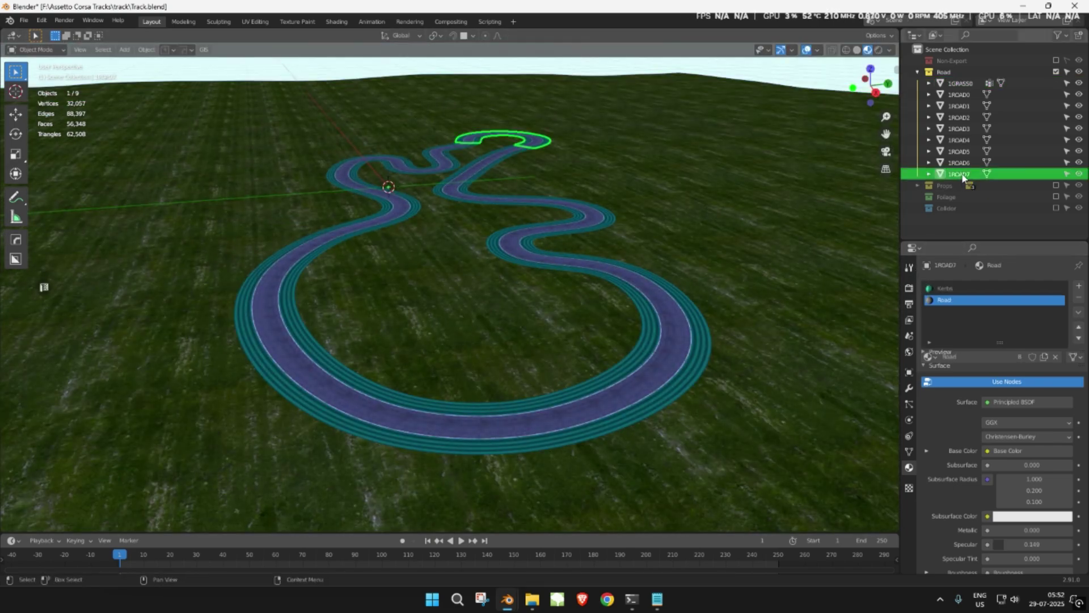
pyautogui.keyDown('shift'); pyautogui.click(961, 83); pyautogui.keyUp('shift')
pyautogui.click(976, 229)
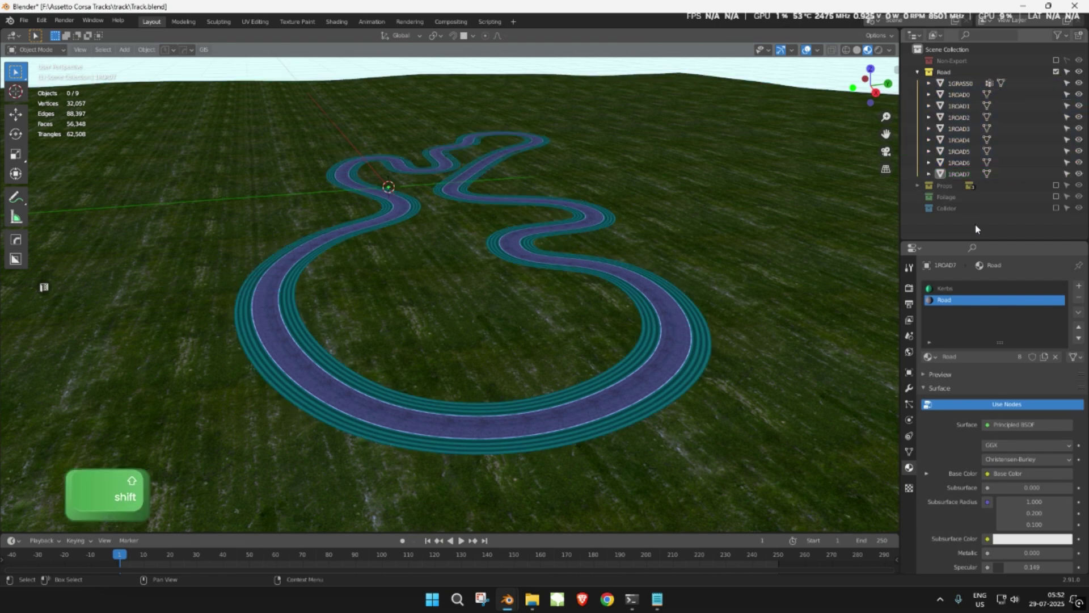
# Step: Include the Props collection in the view layer again, check a fence section along the track's outer edge, and collapse the FenceLow collection
pyautogui.click(1054, 186)
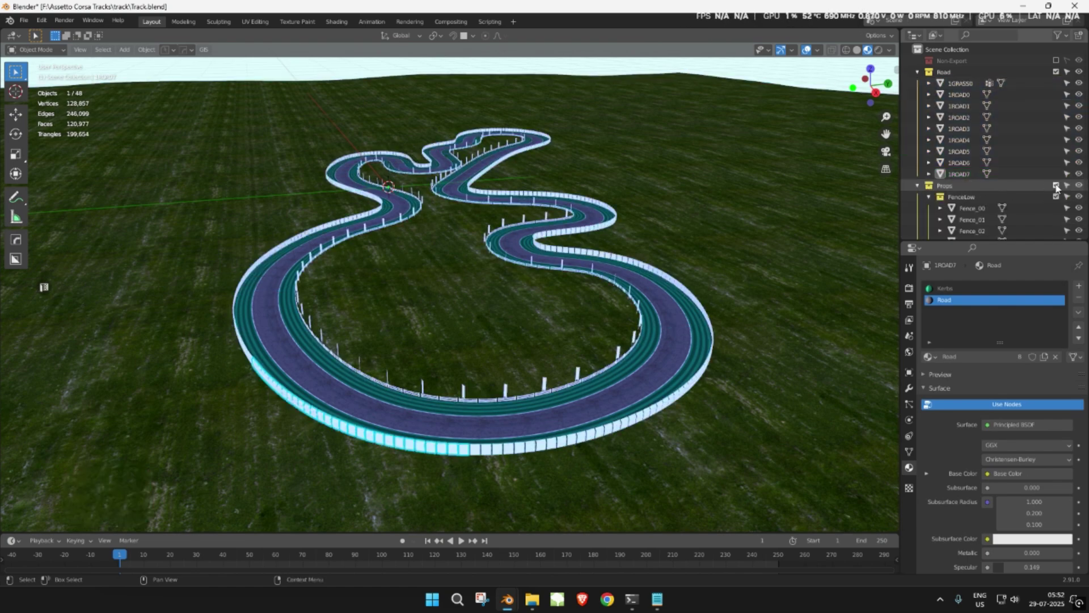
pyautogui.press('.')
pyautogui.scroll(3, 723, 269)
pyautogui.moveTo(636, 250); pyautogui.dragTo(604, 195, button='middle')
pyautogui.click(544, 265)
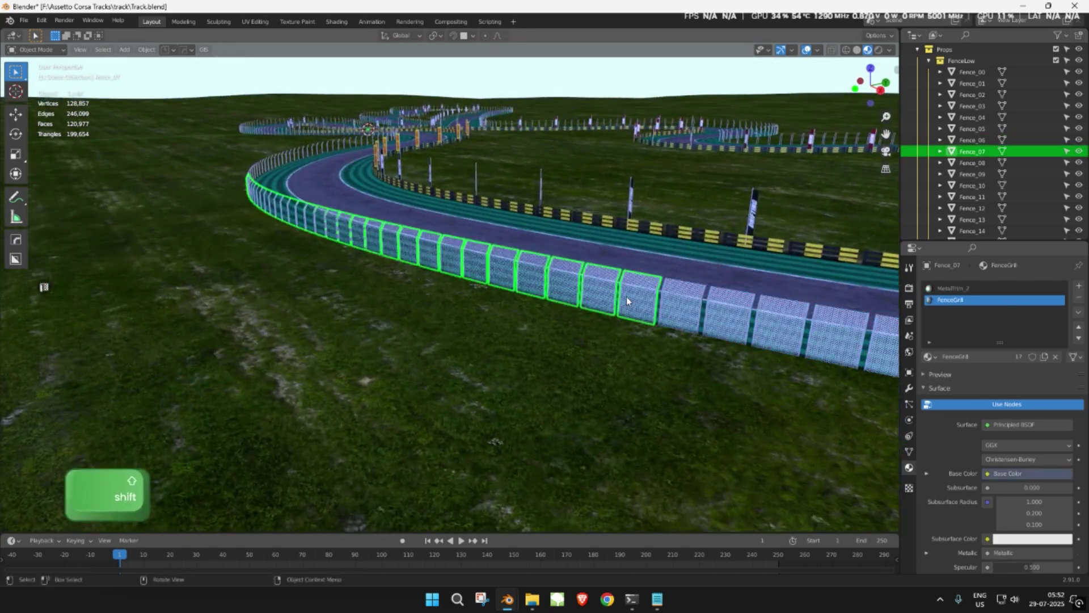
pyautogui.keyDown('shift'); pyautogui.moveTo(656, 249); pyautogui.dragTo(638, 252, button='middle'); pyautogui.keyUp('shift')
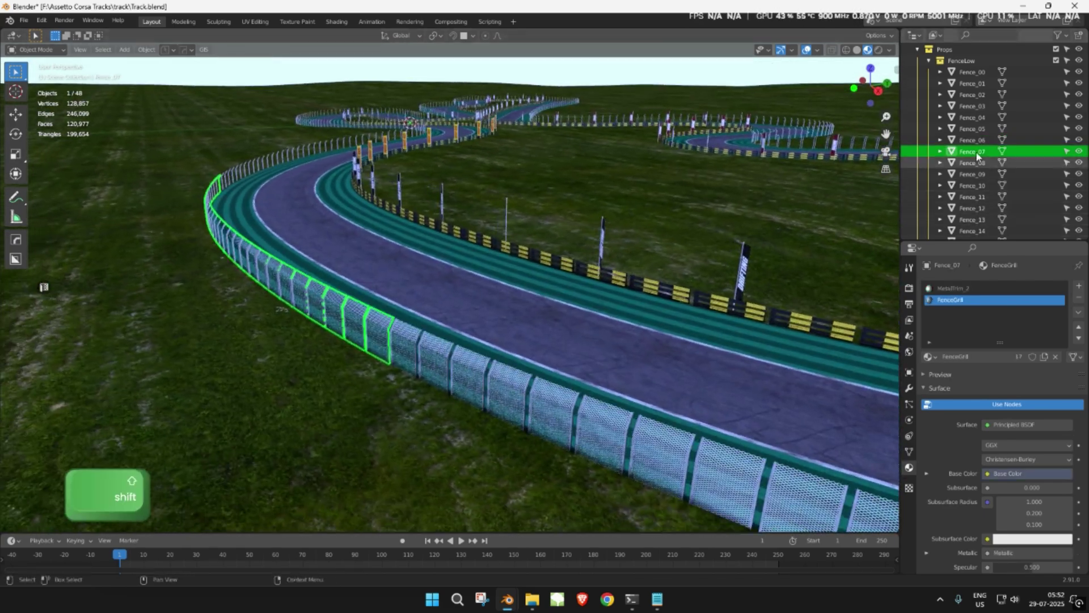
pyautogui.click(929, 61)
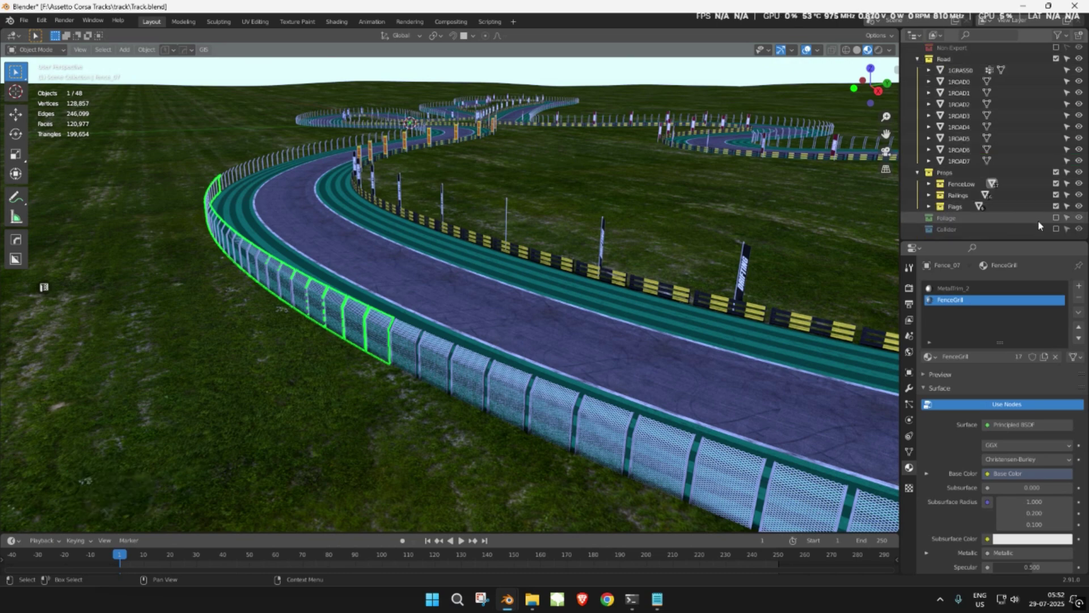
# Step: Include the Collider collection in the view layer and select one of the collider walls along the track
pyautogui.click(1056, 229)
pyautogui.moveTo(652, 249); pyautogui.dragTo(565, 243, button='middle')
pyautogui.scroll(3, 565, 243)
pyautogui.click(393, 272)
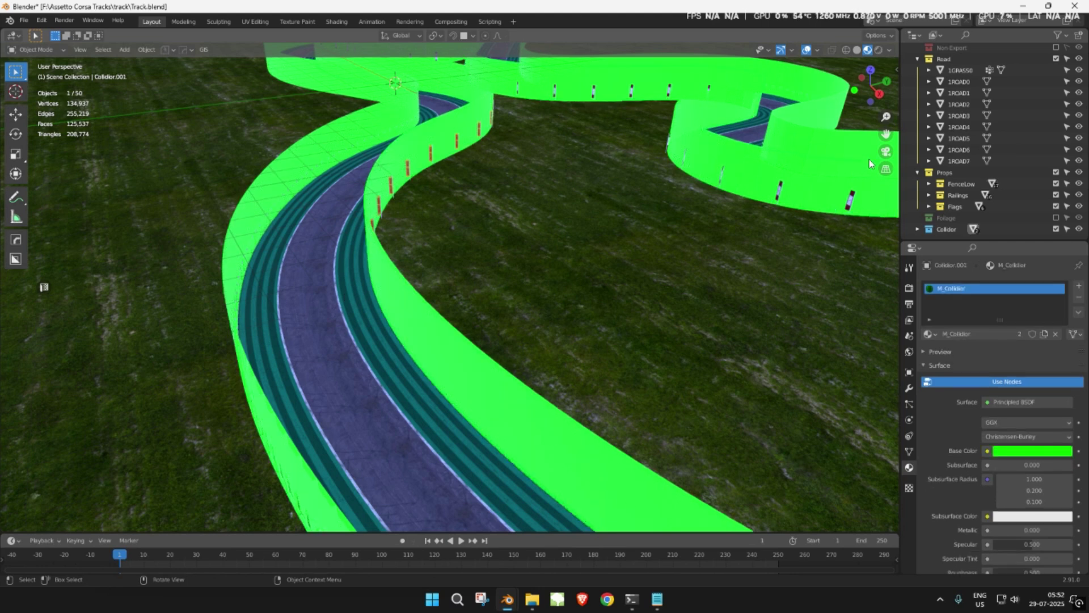
# Step: Expand the Collider collection and rename its first collider object to 1WALL0
pyautogui.click(917, 228)
pyautogui.scroll(-2, 946, 172)
pyautogui.doubleClick(981, 216)
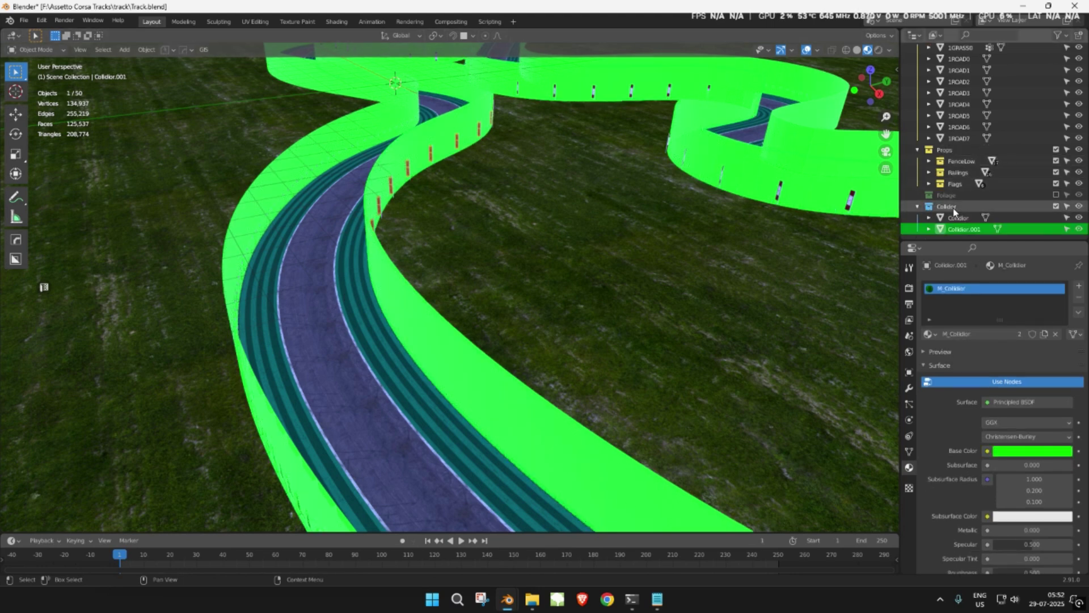
pyautogui.write('1WALL0')
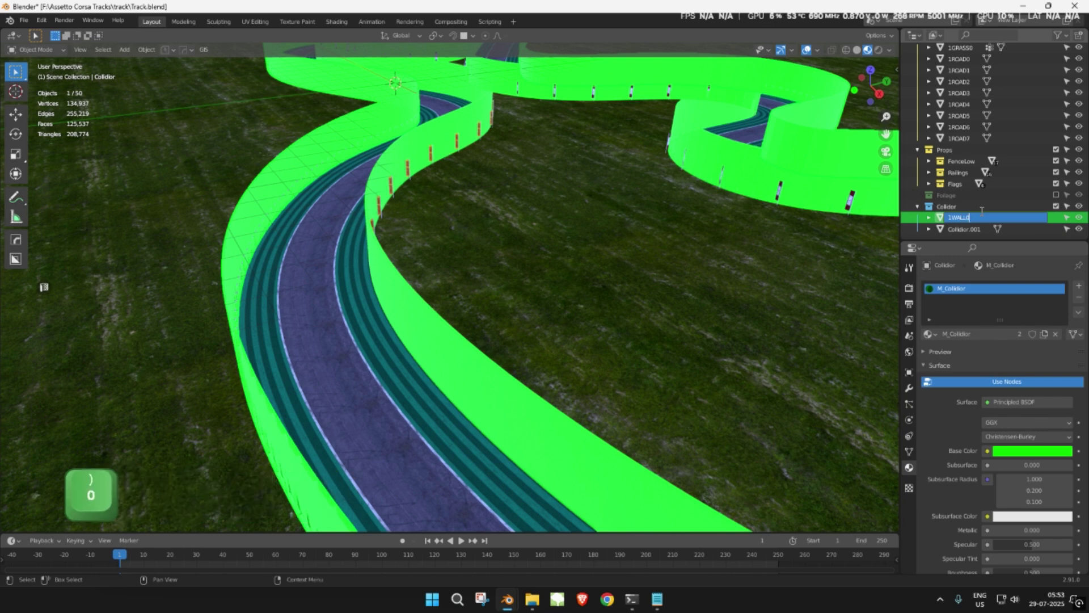
pyautogui.press('Return')
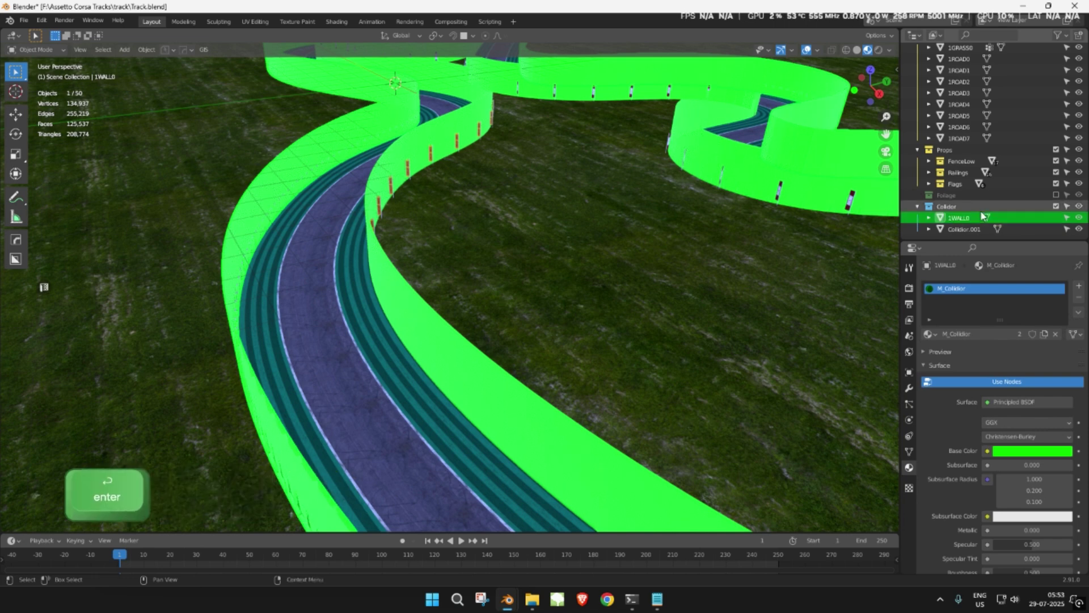
# Step: Rename the second object in the Collider collection, Collidor.001, to 1WALL1
pyautogui.doubleClick(963, 228)
pyautogui.write('1WA')
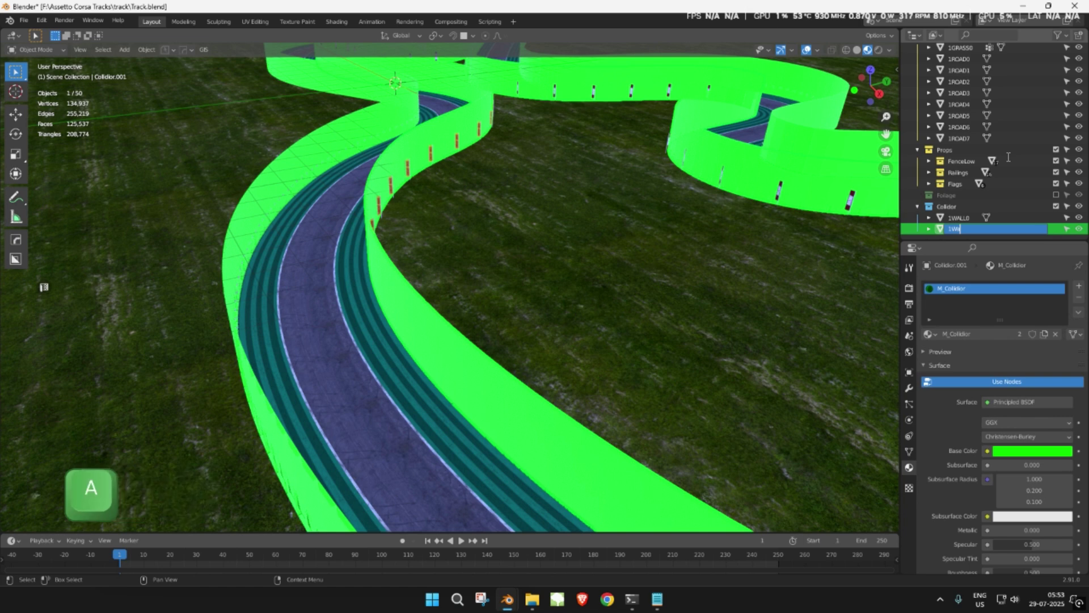
pyautogui.press('BackSpace')
pyautogui.write('A')
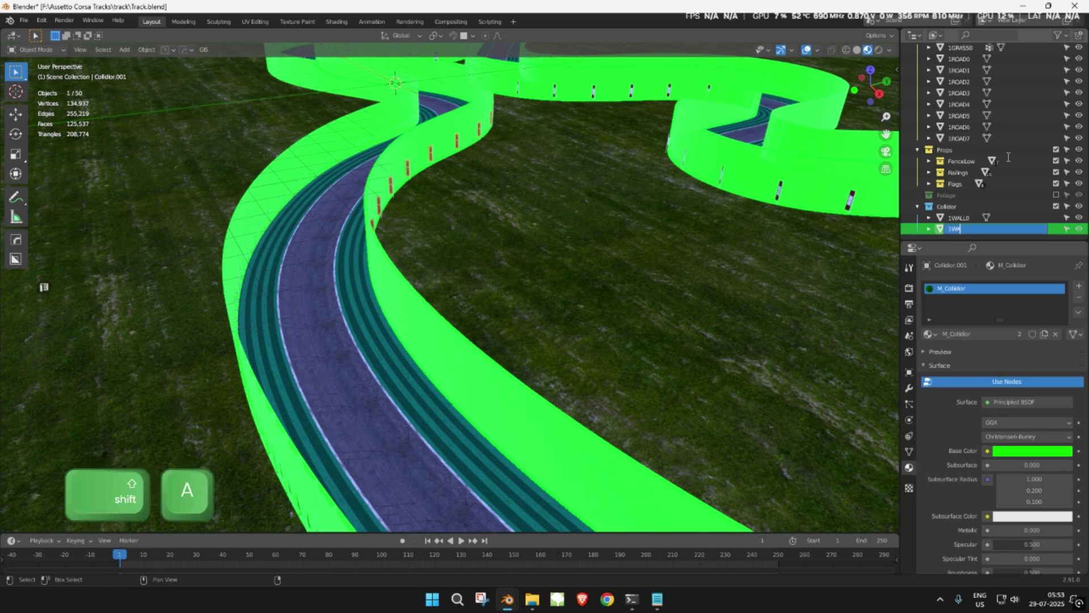
pyautogui.write('LL1')
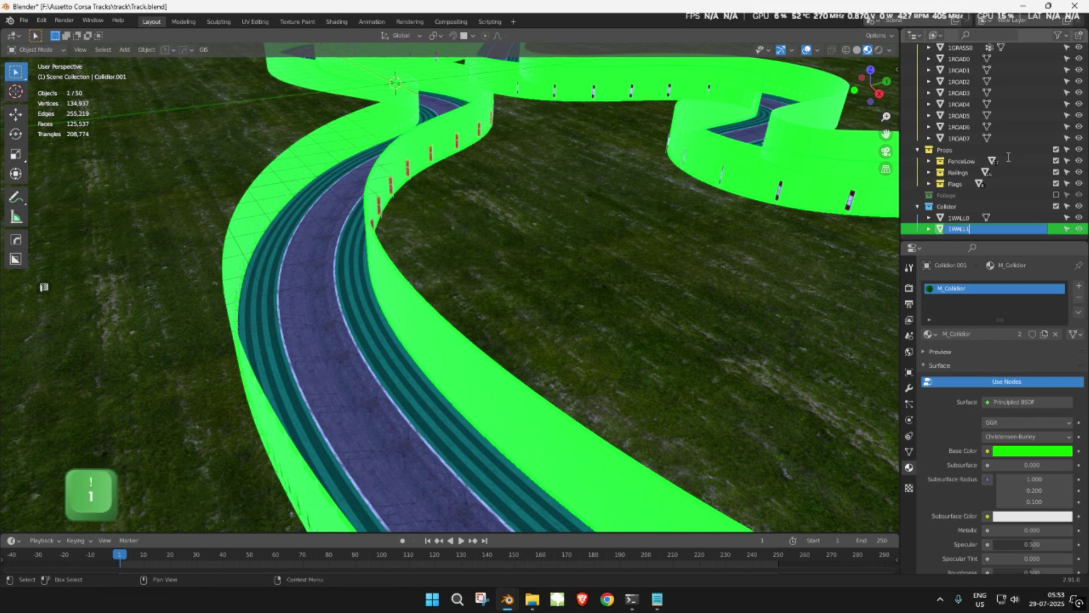
pyautogui.press('Return')
# Step: Enlarge the Outliner area so the whole collection list fits, clear the selection, and save the file
pyautogui.moveTo(997, 240); pyautogui.dragTo(997, 338)
pyautogui.click(990, 311)
pyautogui.scroll(-2, 625, 217)
pyautogui.moveTo(624, 217)
pyautogui.mouseDown(button='middle')
pyautogui.moveTo(611, 202)
pyautogui.moveTo(621, 216)
pyautogui.mouseUp(button='middle')
pyautogui.hotkey('ctrl', 's')
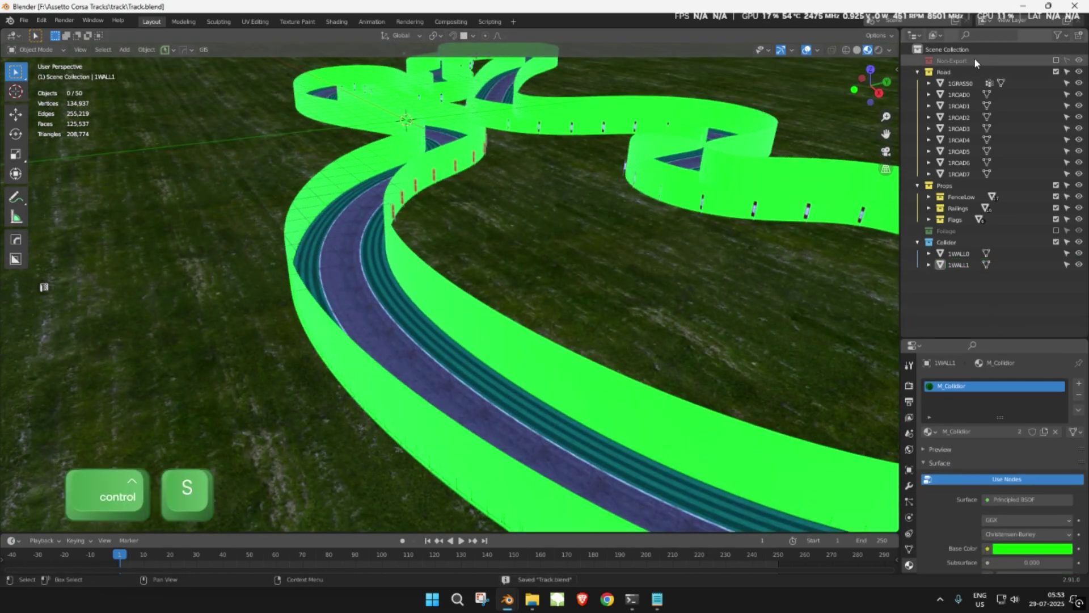
# Step: Check the Non-Export collection's contents, exclude it from the view layer again, and move it below the Collider collection
pyautogui.click(1057, 61)
pyautogui.scroll(-3, 539, 220)
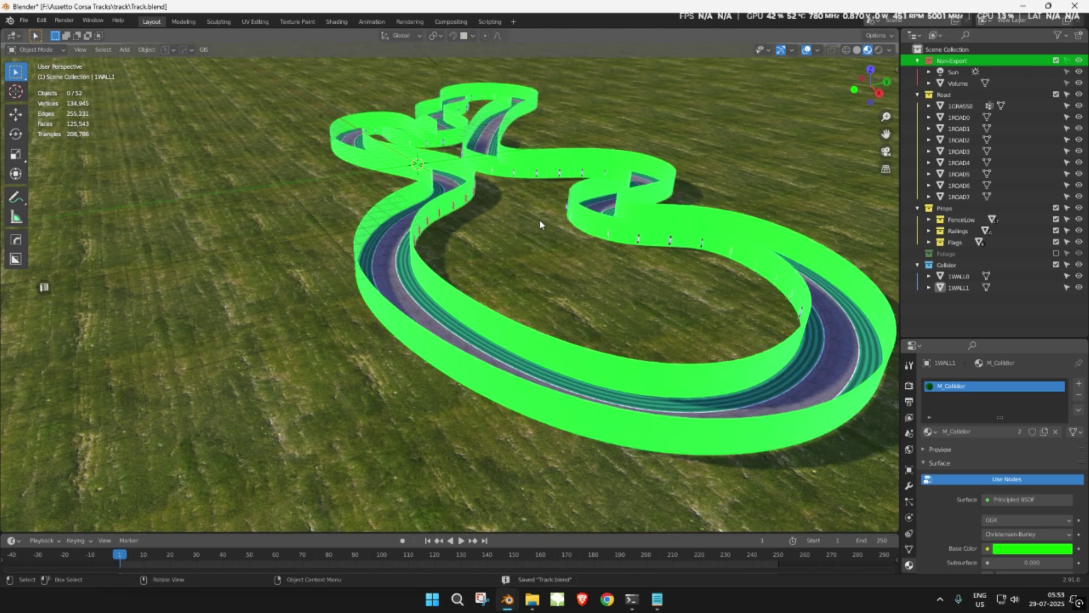
pyautogui.moveTo(539, 220); pyautogui.dragTo(502, 204, button='middle')
pyautogui.click(1055, 60)
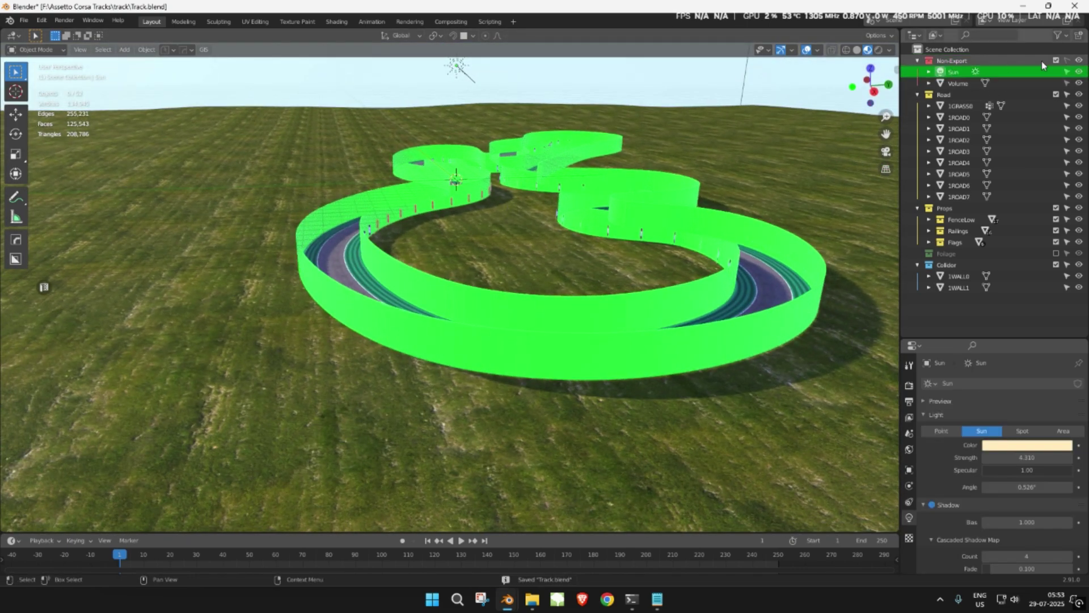
pyautogui.moveTo(951, 62); pyautogui.dragTo(959, 282)
pyautogui.moveTo(675, 218); pyautogui.dragTo(697, 225, button='middle')
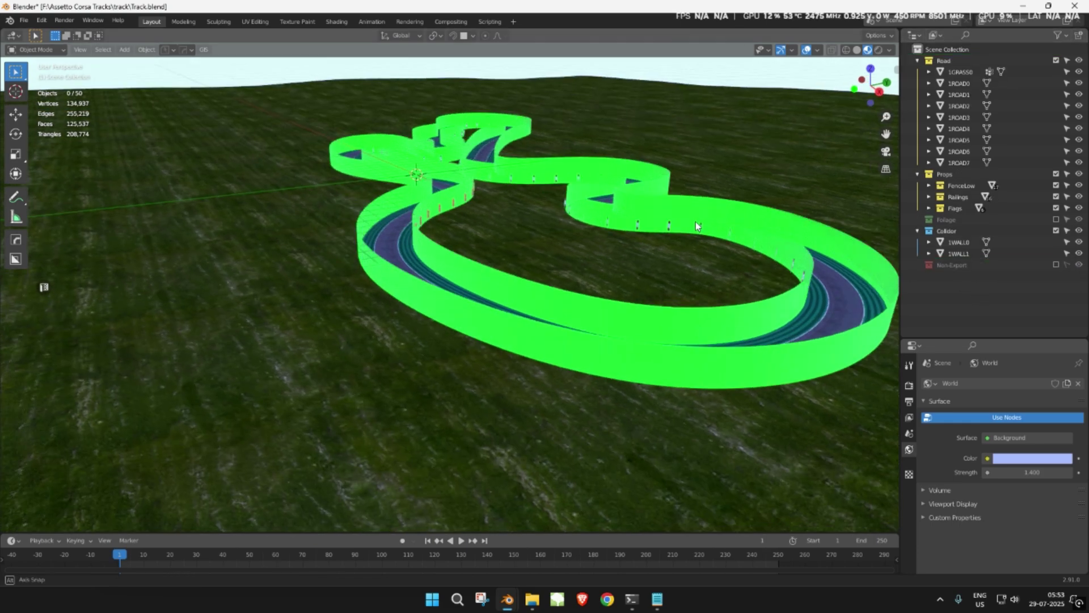
# Step: Include the Foliage collection in the view layer and save the file
pyautogui.scroll(3, 698, 225)
pyautogui.scroll(-4, 730, 210)
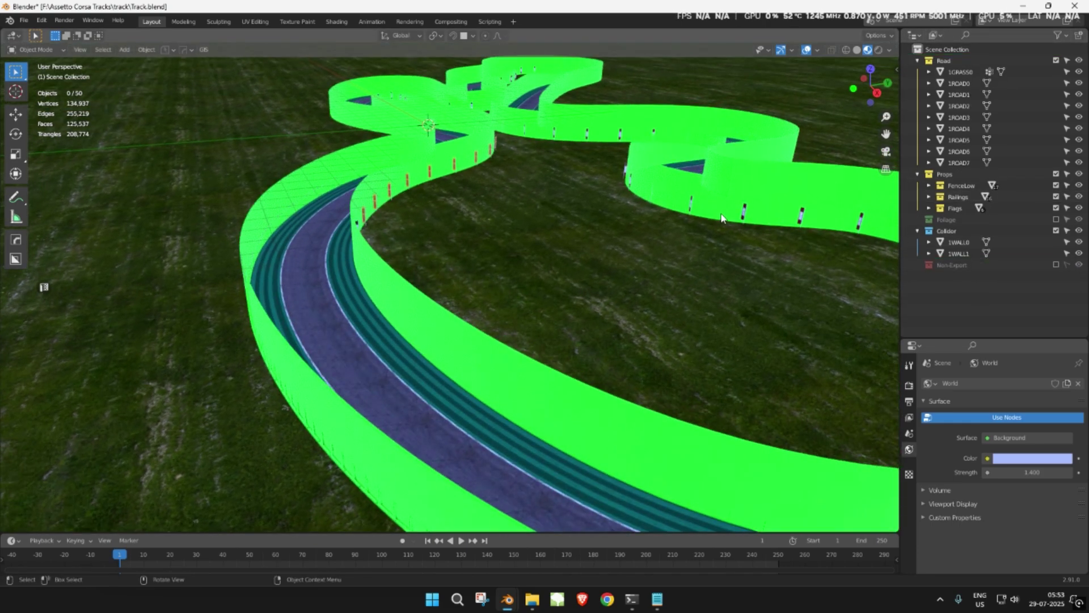
pyautogui.click(1055, 220)
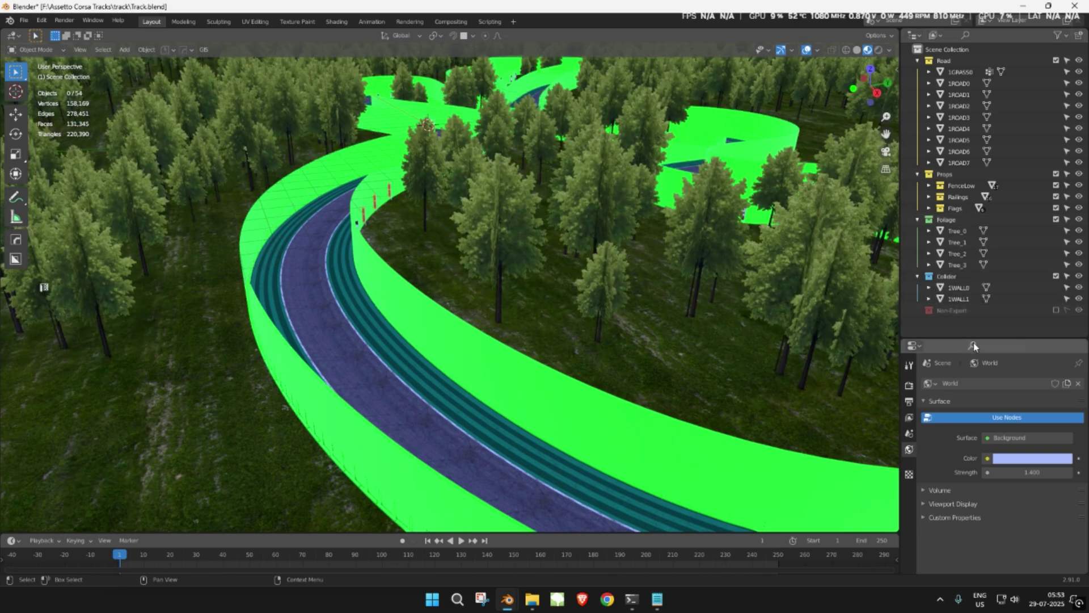
pyautogui.moveTo(958, 337); pyautogui.dragTo(958, 350)
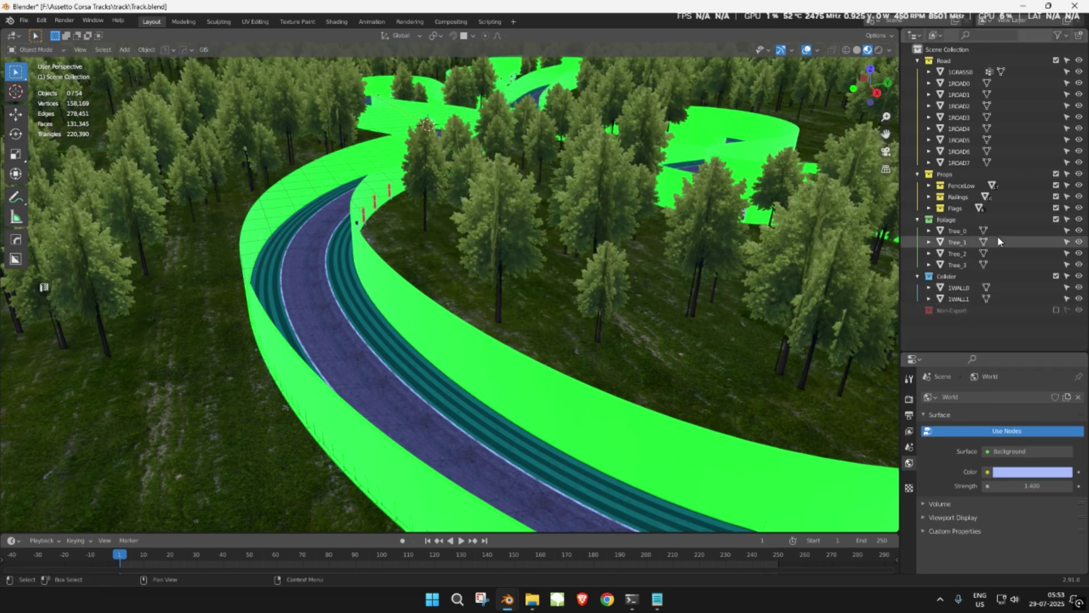
pyautogui.hotkey('ctrl', 's')
pyautogui.moveTo(503, 190); pyautogui.dragTo(479, 185, button='middle')
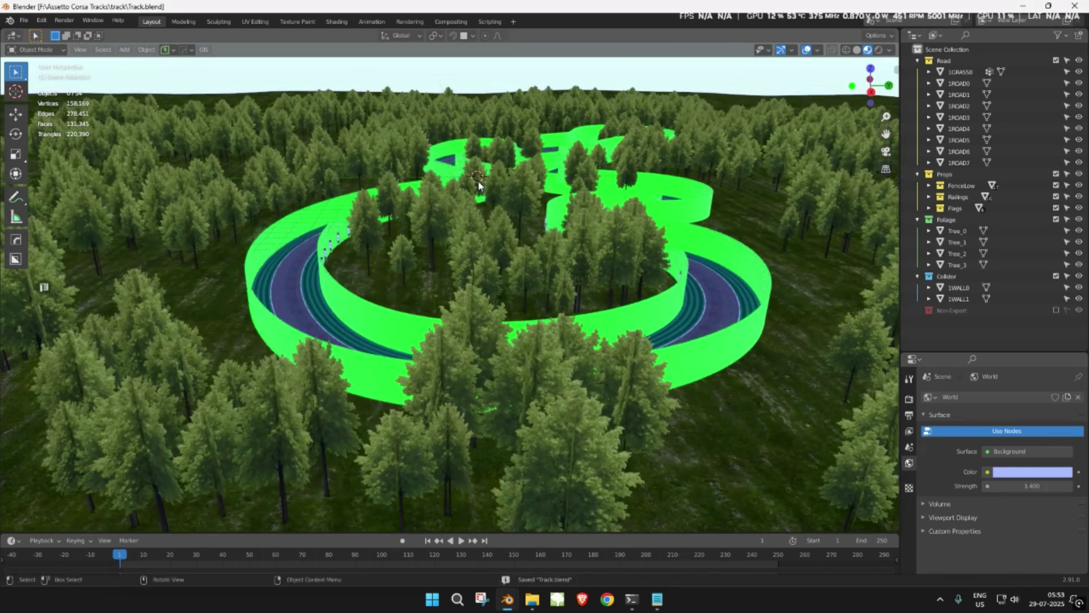
pyautogui.hotkey('ctrl', 's')
# Step: Append the AC collection from AC_BlenderTemplate.blend in the AC Project Template folder
pyautogui.click(23, 20)
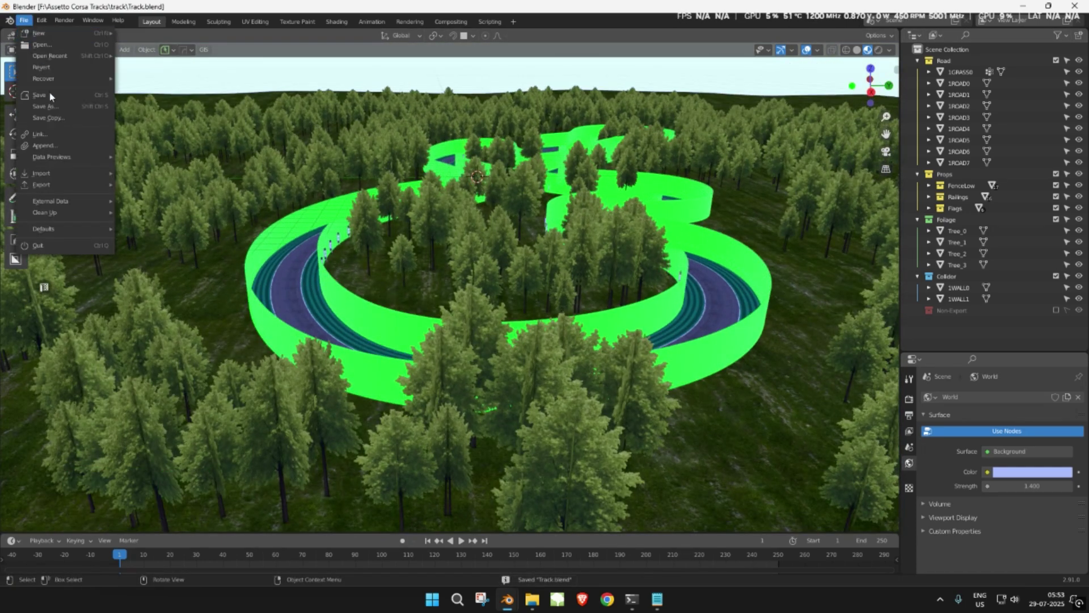
pyautogui.click(57, 145)
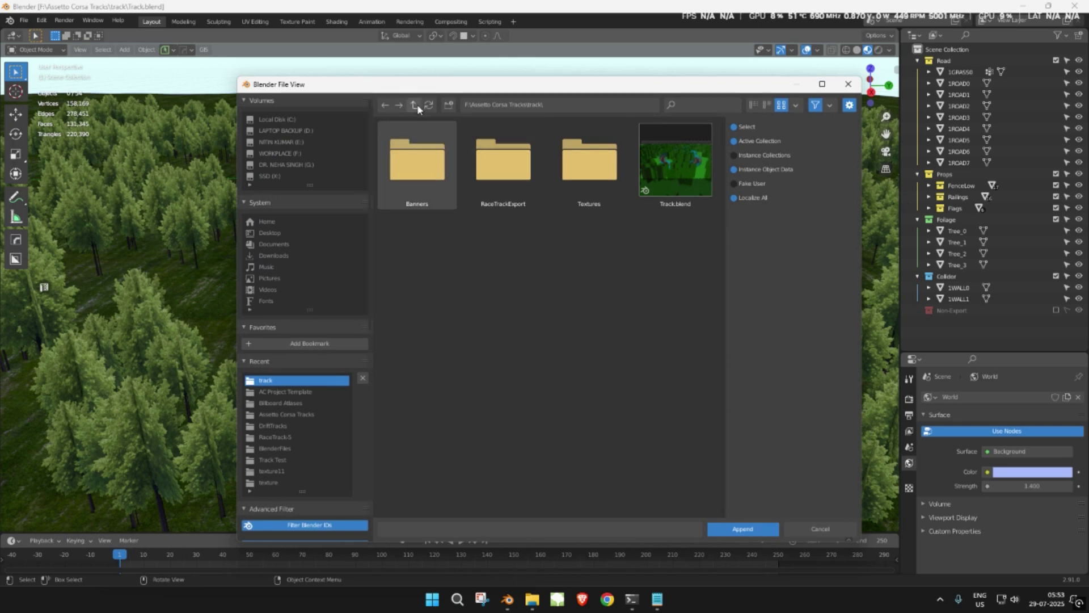
pyautogui.click(416, 104)
pyautogui.click(417, 195)
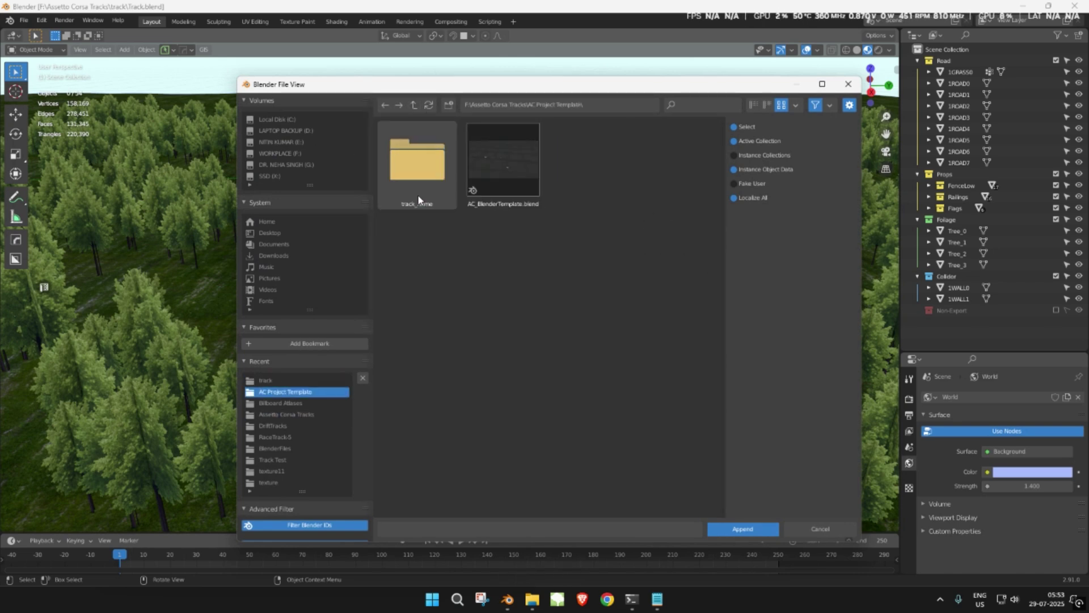
pyautogui.doubleClick(483, 207)
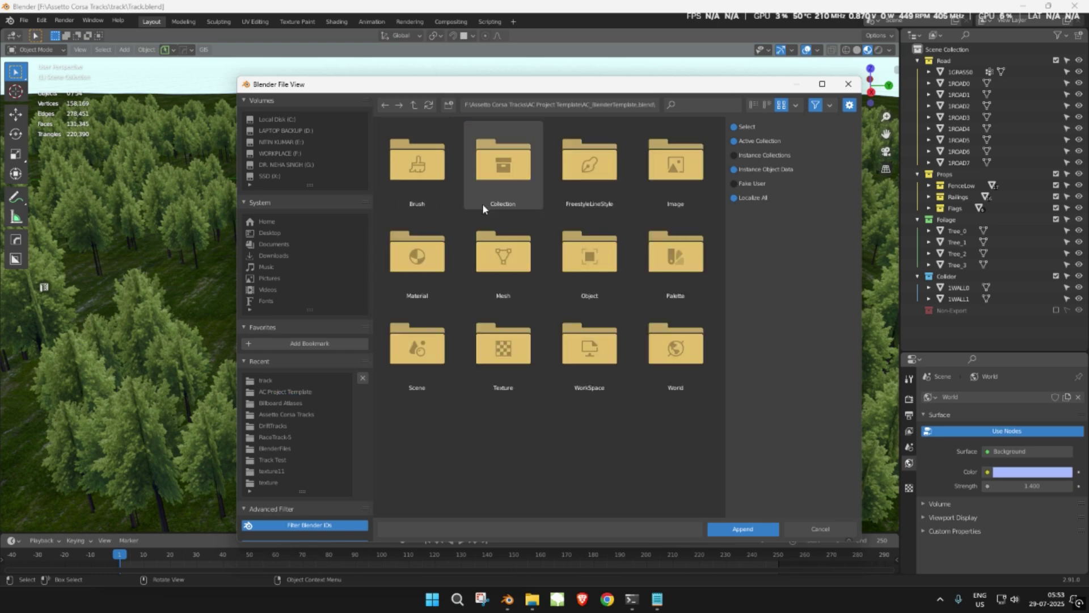
pyautogui.doubleClick(494, 183)
pyautogui.doubleClick(409, 180)
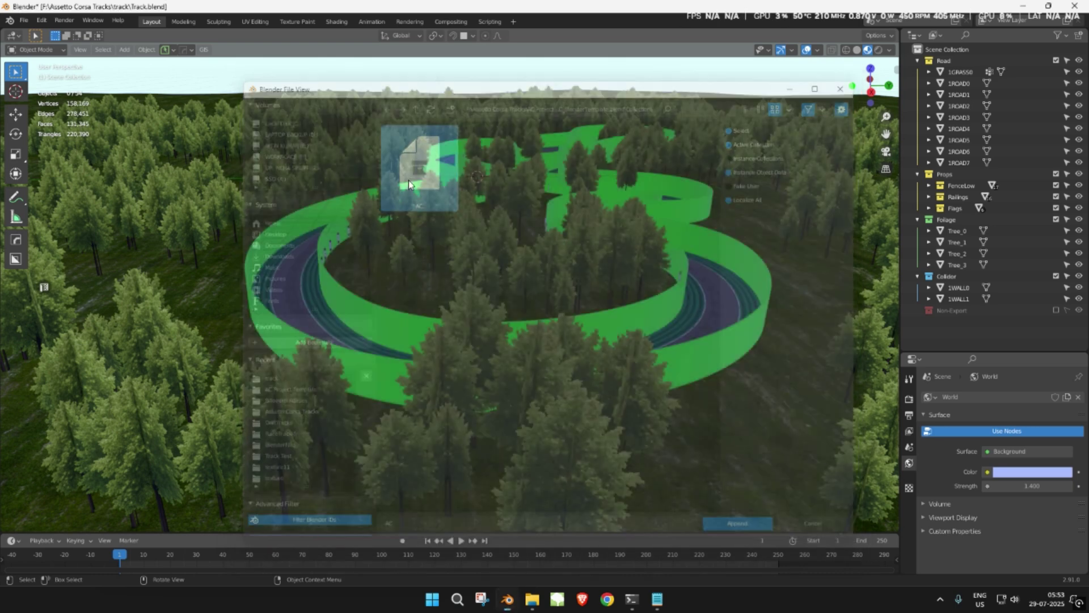
# Step: Move the appended AC collection to the top of the collection list, above Road
pyautogui.scroll(-2, 981, 233)
pyautogui.click(956, 283)
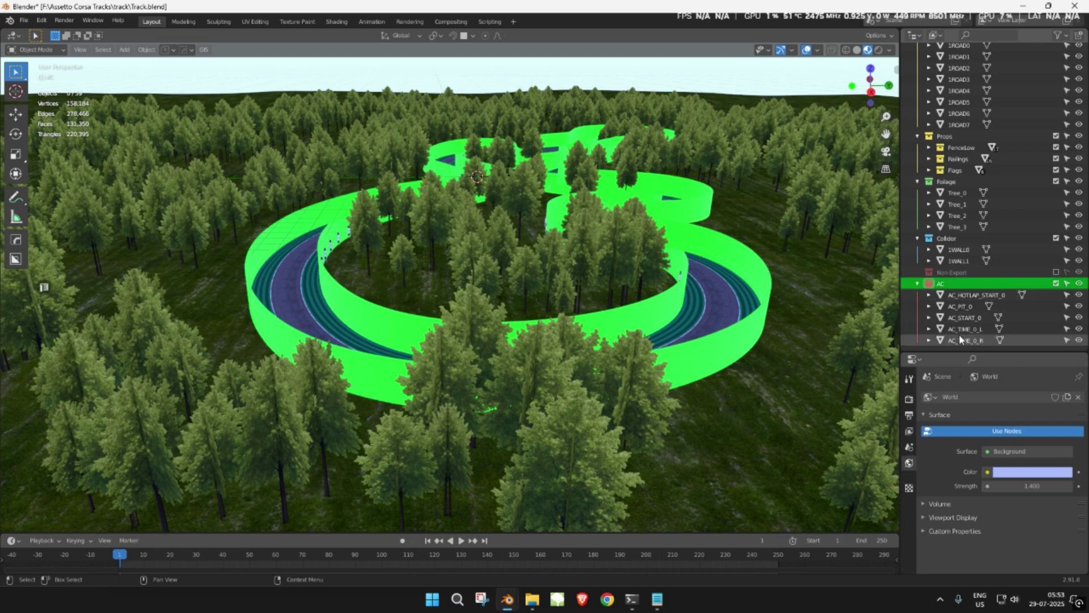
pyautogui.scroll(2, 957, 280)
pyautogui.moveTo(959, 321); pyautogui.dragTo(962, 219)
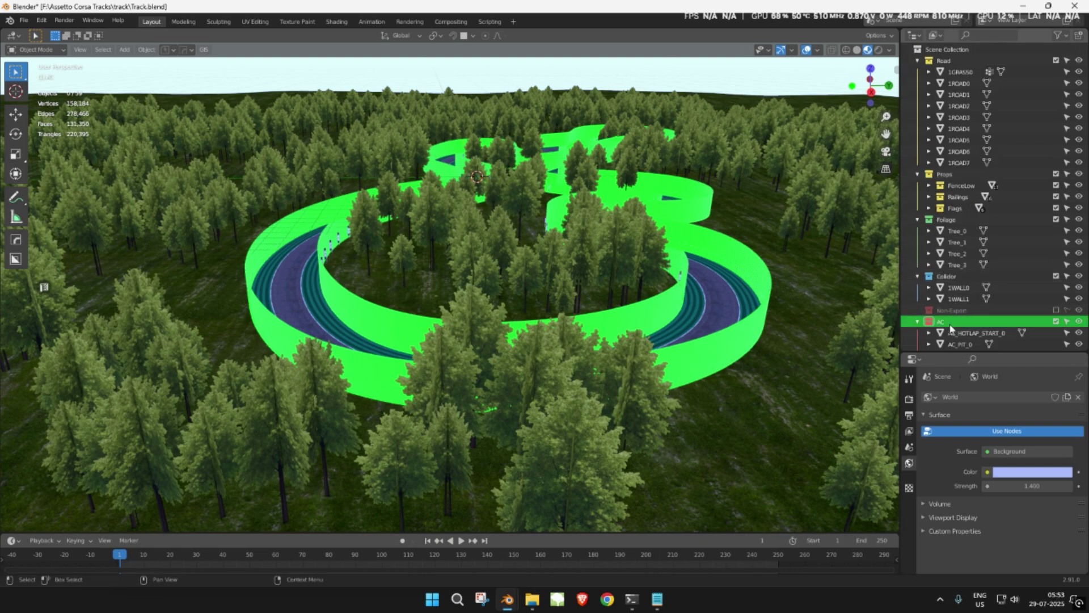
pyautogui.moveTo(951, 328); pyautogui.dragTo(979, 54)
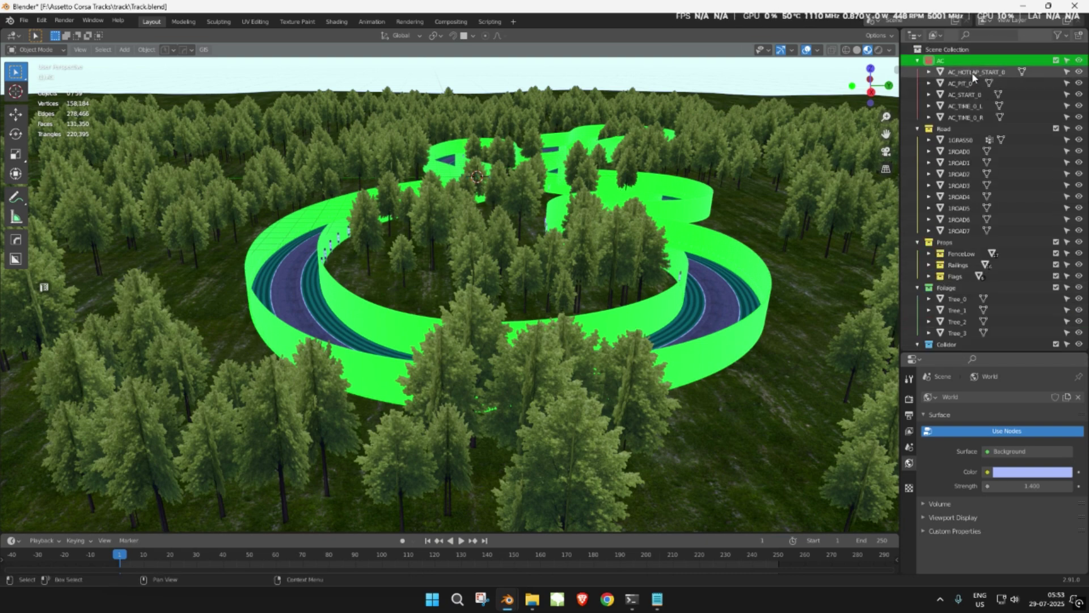
# Step: Select all five AC marker objects, from AC_HOTLAP_START_0 to AC_TIME_0_R, and view them from the top
pyautogui.click(972, 73)
pyautogui.keyDown('shift'); pyautogui.click(967, 117); pyautogui.keyUp('shift')
pyautogui.moveTo(244, 147); pyautogui.dragTo(547, 345, button='middle')
pyautogui.scroll(6, 565, 171)
pyautogui.scroll(-3, 550, 297)
pyautogui.press('Escape')
pyautogui.keyDown('ctrl'); pyautogui.click(980, 118); pyautogui.keyUp('ctrl')
pyautogui.press('KP_7')
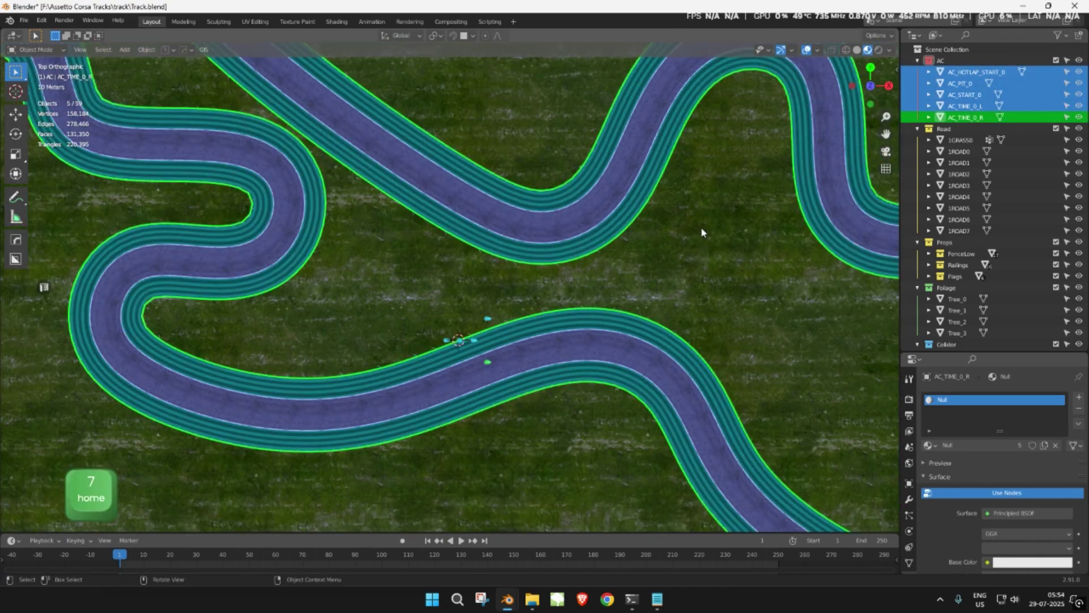
# Step: Move the five AC markers onto the diagonal straight and rotate them to line up with the road direction
pyautogui.scroll(-2, 702, 233)
pyautogui.keyDown('shift'); pyautogui.moveTo(517, 271); pyautogui.dragTo(609, 404, button='middle'); pyautogui.keyUp('shift')
pyautogui.press('g')
pyautogui.click(498, 233)
pyautogui.scroll(8, 499, 233)
pyautogui.press('r')
pyautogui.keyDown('ctrl'); pyautogui.click(555, 384); pyautogui.keyUp('ctrl')
pyautogui.press('g')
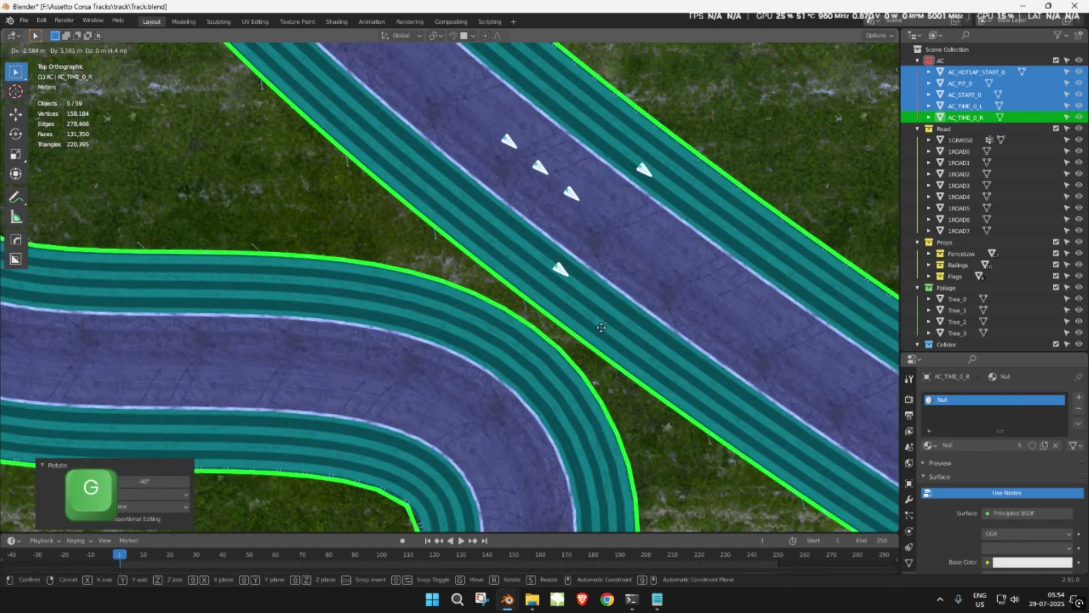
pyautogui.click(535, 354)
# Step: Move AC_PIT_0 about -17.6 m in X and 27.3 m in Y onto the striped strip beside the straight
pyautogui.click(961, 83)
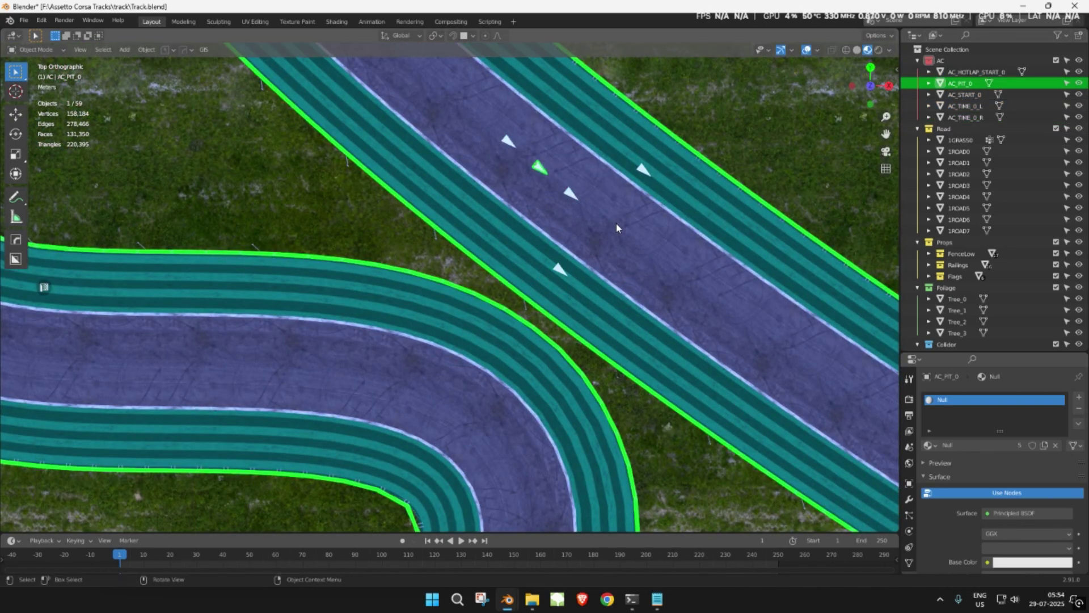
pyautogui.keyDown('shift'); pyautogui.moveTo(617, 223); pyautogui.dragTo(682, 372, button='middle'); pyautogui.keyUp('shift')
pyautogui.press('g')
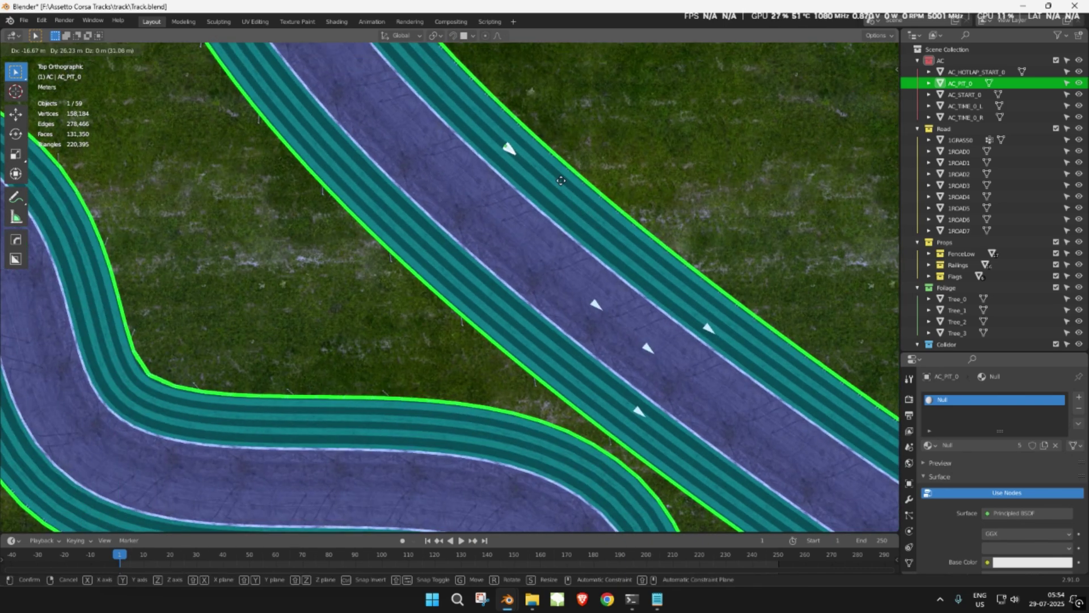
pyautogui.click(557, 173)
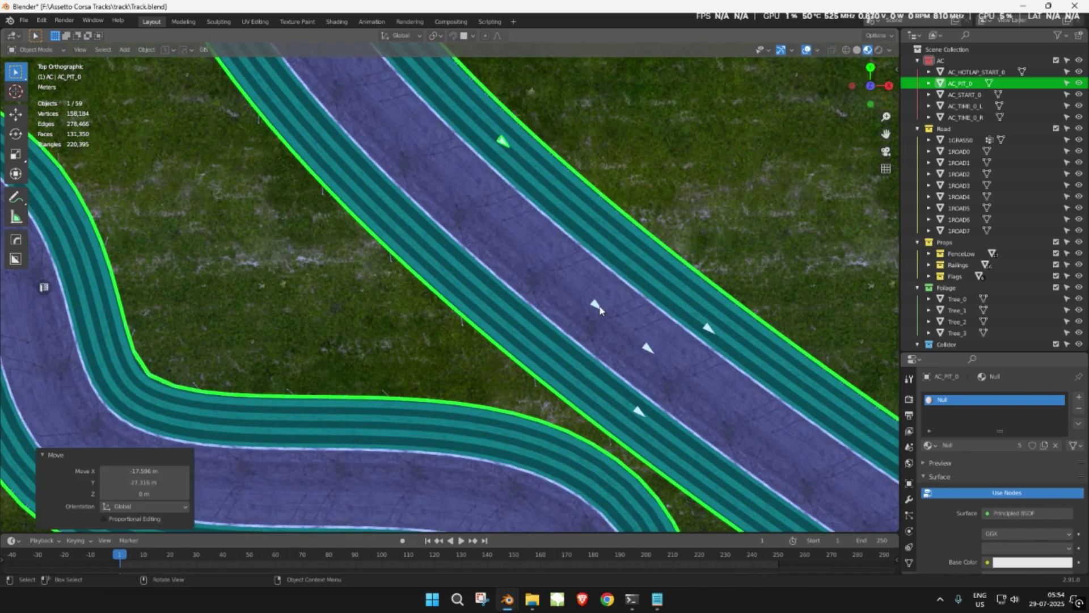
# Step: Move AC_HOTLAP_START_0 onto the road section on the other side of the hairpin and rotate it 180°
pyautogui.click(958, 72)
pyautogui.scroll(-4, 590, 328)
pyautogui.keyDown('shift'); pyautogui.moveTo(590, 328); pyautogui.dragTo(742, 487, button='middle'); pyautogui.keyUp('shift')
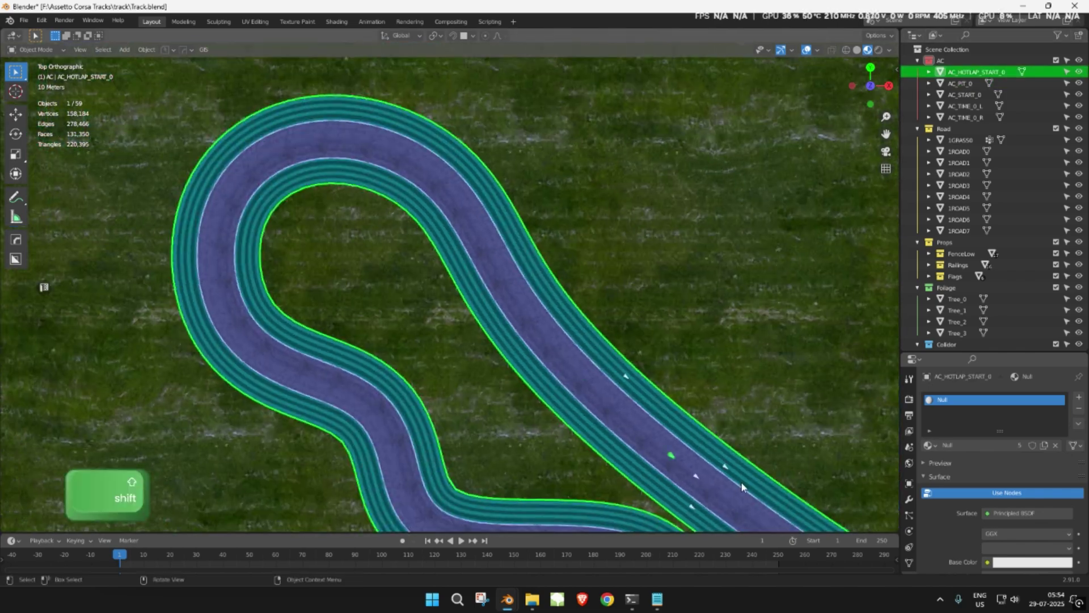
pyautogui.press('g')
pyautogui.click(369, 407)
pyautogui.scroll(4, 416, 397)
pyautogui.keyDown('shift'); pyautogui.moveTo(466, 388); pyautogui.dragTo(806, 286, button='middle'); pyautogui.keyUp('shift')
pyautogui.scroll(2, 649, 337)
pyautogui.press('r')
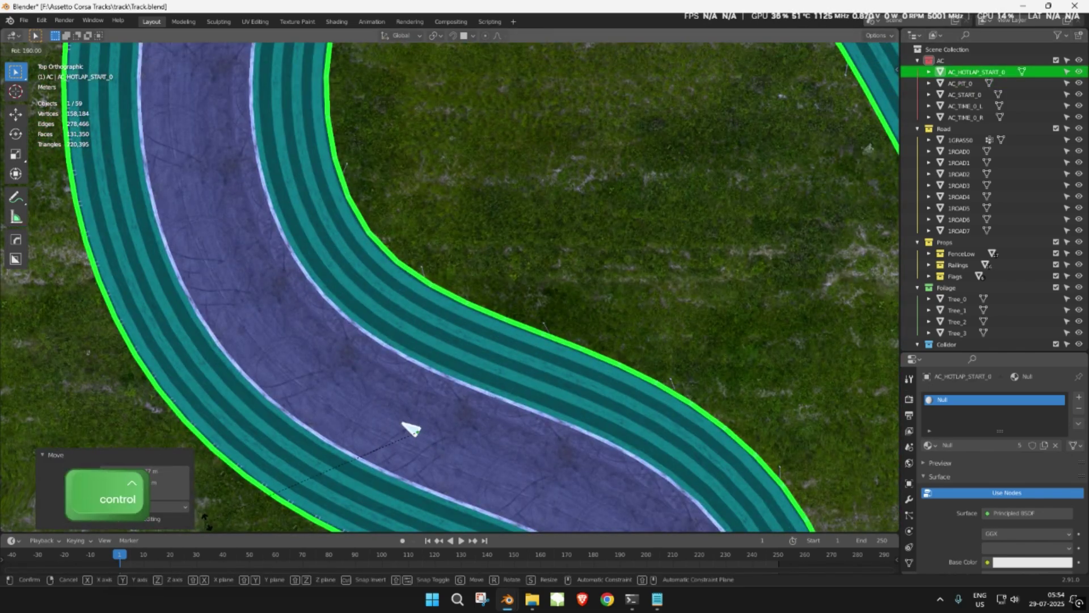
pyautogui.click(207, 522)
# Step: Duplicate the AC_TIME_0_L and AC_TIME_0_R markers, placing the copies across the road at the U-shaped bend, rotated to its direction
pyautogui.scroll(-5, 533, 339)
pyautogui.keyDown('shift'); pyautogui.moveTo(857, 409); pyautogui.dragTo(485, 254, button='middle'); pyautogui.keyUp('shift')
pyautogui.click(548, 356)
pyautogui.keyDown('shift'); pyautogui.click(586, 310); pyautogui.keyUp('shift')
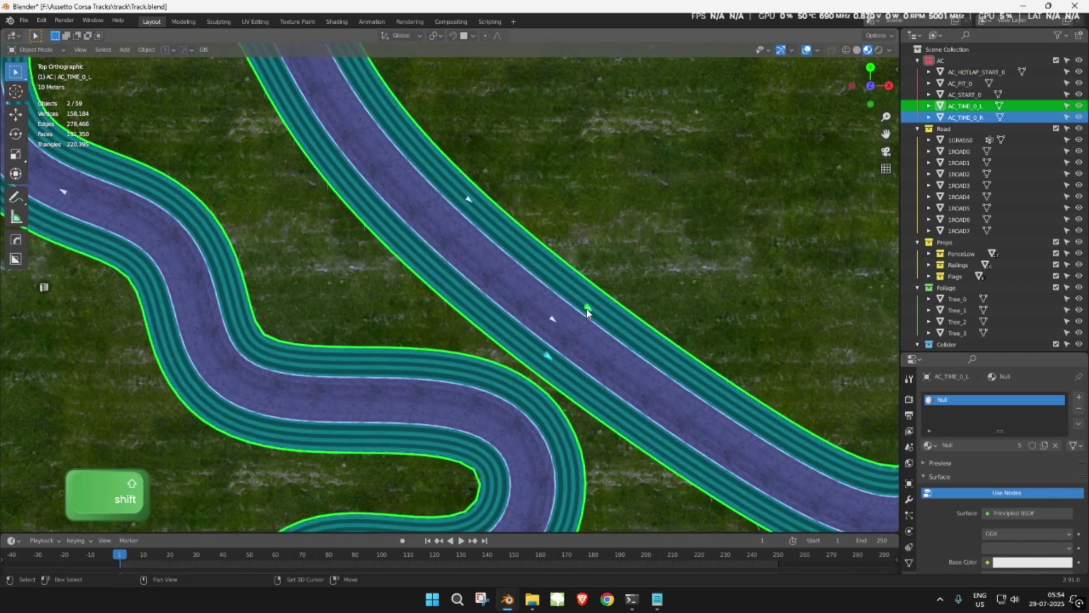
pyautogui.keyDown('shift'); pyautogui.moveTo(648, 404); pyautogui.dragTo(345, 274, button='middle'); pyautogui.keyUp('shift')
pyautogui.hotkey('shift', 'd')
pyautogui.click(581, 393)
pyautogui.keyDown('shift'); pyautogui.moveTo(581, 393); pyautogui.dragTo(294, 340, button='middle'); pyautogui.keyUp('shift')
pyautogui.press('g')
pyautogui.click(713, 370)
pyautogui.press('r')
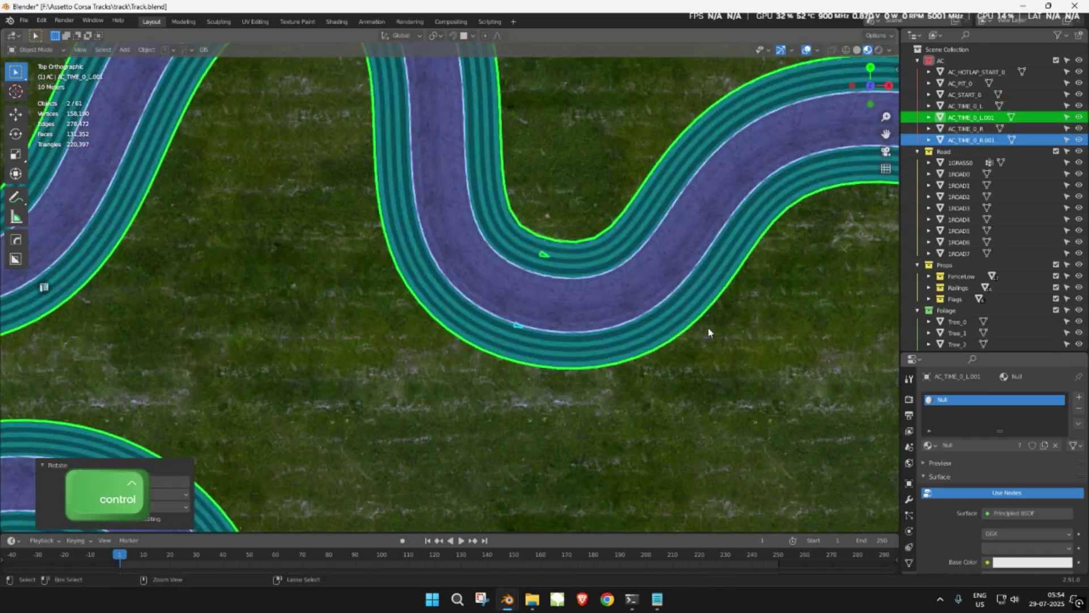
# Step: Adjust the height of the duplicated timing markers along Z so they sit just above the track surface
pyautogui.moveTo(709, 332); pyautogui.dragTo(559, 384, button='middle')
pyautogui.press('g')
pyautogui.press('z')
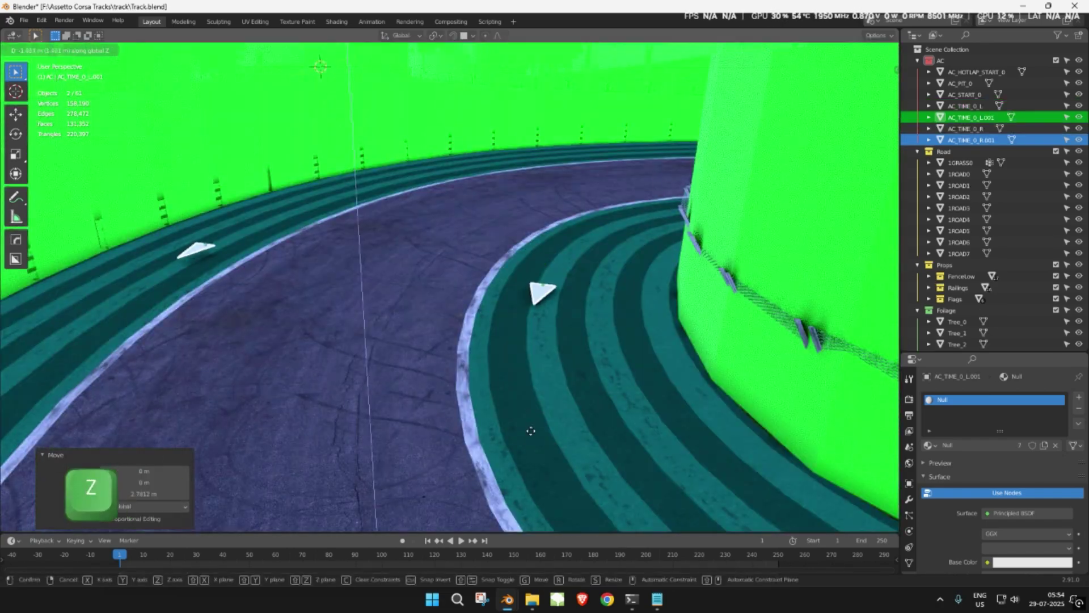
pyautogui.click(532, 421)
# Step: Rename the duplicated timing markers to AC_TIME_1_L and AC_TIME_1_R
pyautogui.doubleClick(980, 117)
pyautogui.write('AC_TIME_1_L')
pyautogui.press('Return')
pyautogui.doubleClick(979, 128)
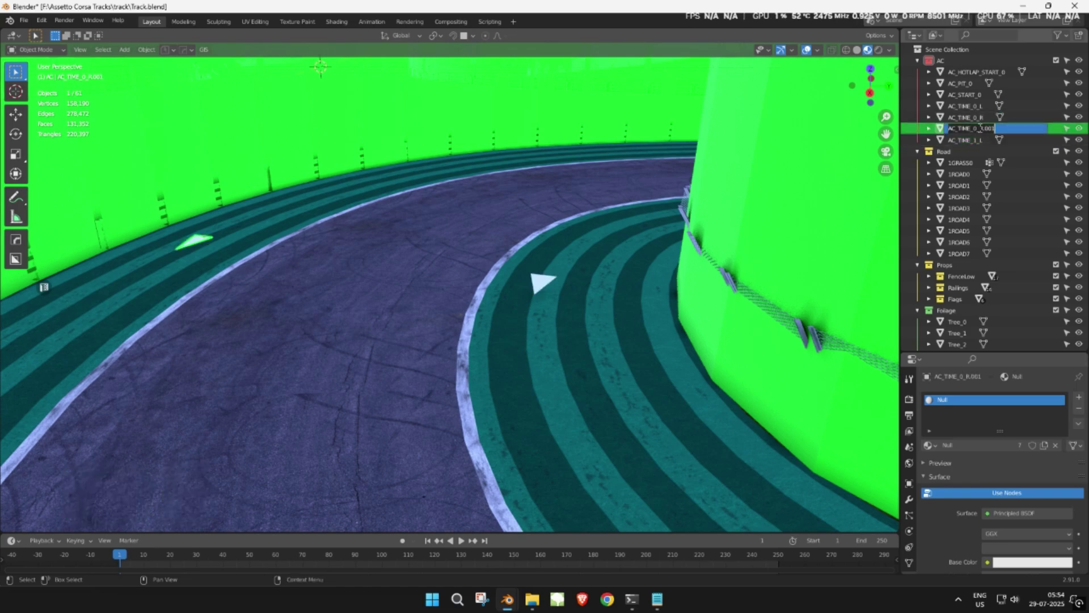
pyautogui.write('AC_TIME_1_R')
pyautogui.press('Return')
# Step: Duplicate AC_TIME_1_L and AC_TIME_1_R in top view, placing the copies across the wide bend and rotating them to the road direction
pyautogui.click(1021, 129)
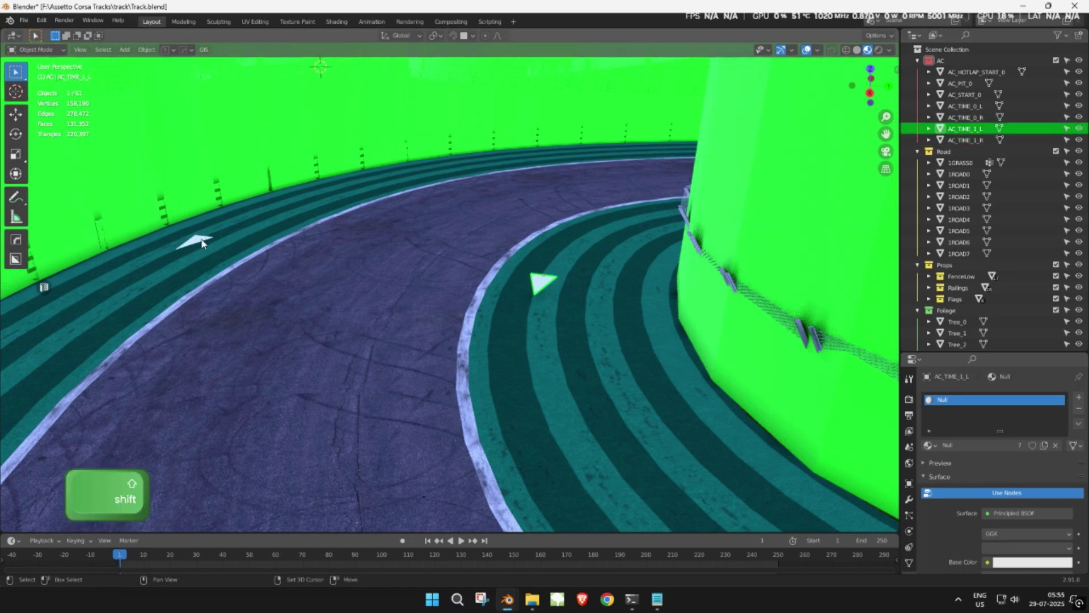
pyautogui.keyDown('shift'); pyautogui.click(1022, 140); pyautogui.keyUp('shift')
pyautogui.press('KP_7')
pyautogui.hotkey('shift', 'd')
pyautogui.click(713, 406)
pyautogui.press('r')
pyautogui.click(687, 189)
pyautogui.press('g')
pyautogui.press('r')
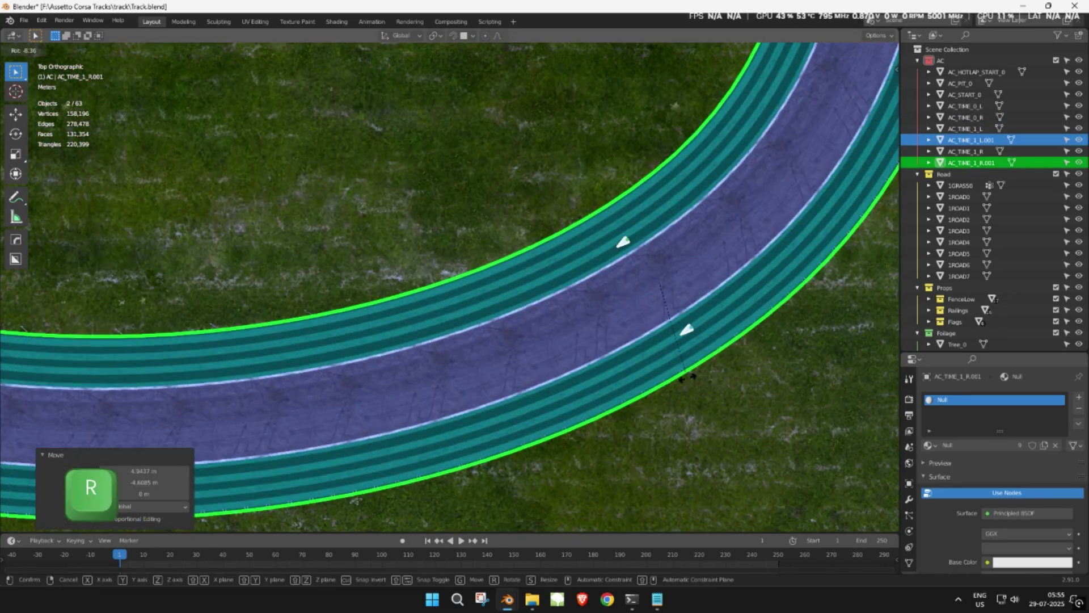
# Step: Adjust the height along Z of the copied timing markers on the wide bend
pyautogui.press('g')
pyautogui.press('z')
pyautogui.moveTo(681, 318); pyautogui.dragTo(702, 229, button='middle')
pyautogui.click(663, 260)
pyautogui.keyDown('shift'); pyautogui.moveTo(702, 229); pyautogui.dragTo(543, 321, button='middle'); pyautogui.keyUp('shift')
pyautogui.scroll(-1, 542, 321)
# Step: Rename the new pair of timing markers to AC_TIME_2_L and AC_TIME_2_R
pyautogui.doubleClick(976, 140)
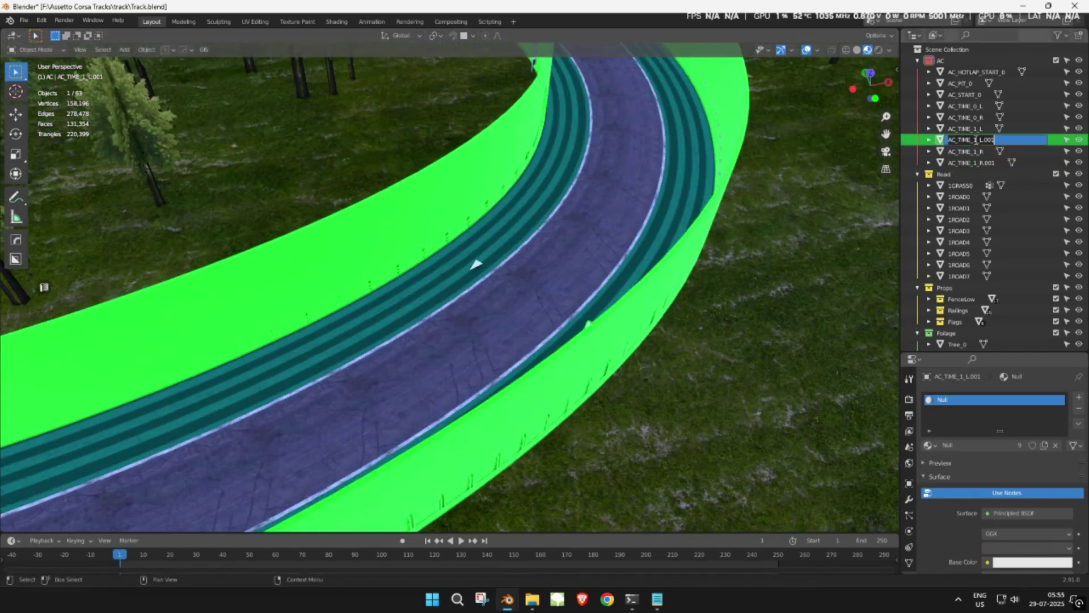
pyautogui.press('Return')
pyautogui.doubleClick(993, 151)
pyautogui.write('AC_TIME_2_R')
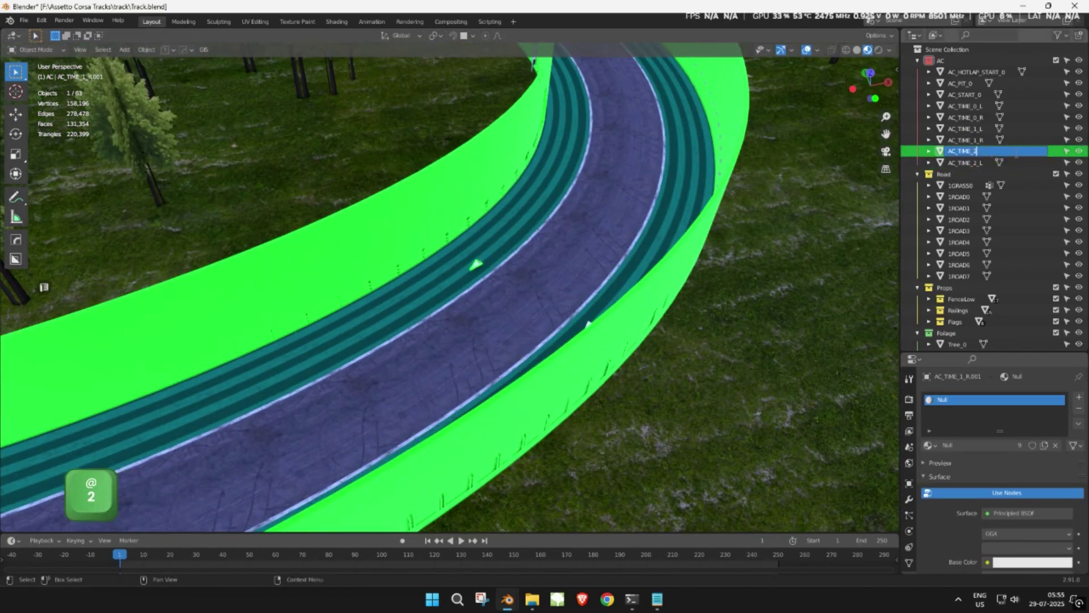
pyautogui.press('Return')
# Step: Duplicate AC_TIME_2_L and AC_TIME_2_R in top view, placing the copies across the long lower-left bend and rotating them to the road direction
pyautogui.press('KP_7')
pyautogui.click(522, 375)
pyautogui.keyDown('shift'); pyautogui.click(477, 280); pyautogui.keyUp('shift')
pyautogui.scroll(-6, 478, 279)
pyautogui.keyDown('shift'); pyautogui.moveTo(205, 325); pyautogui.dragTo(595, 338, button='middle'); pyautogui.keyUp('shift')
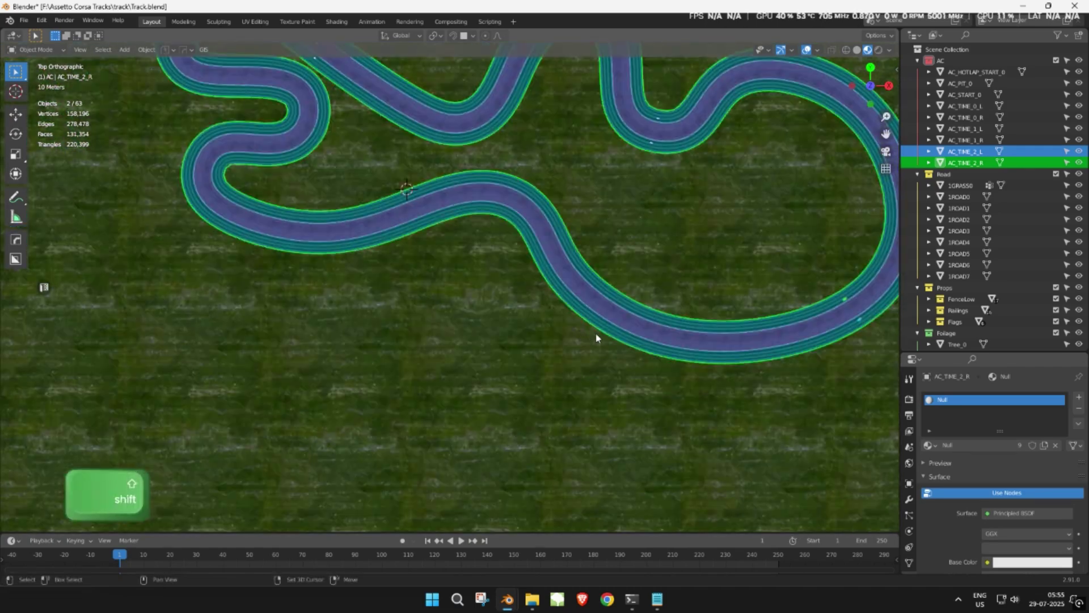
pyautogui.hotkey('shift', 'd')
pyautogui.click(142, 250)
pyautogui.keyDown('shift'); pyautogui.moveTo(408, 289); pyautogui.dragTo(532, 364, button='middle'); pyautogui.keyUp('shift')
pyautogui.scroll(6, 533, 365)
pyautogui.press('r')
pyautogui.click(553, 422)
pyautogui.press('g')
pyautogui.click(525, 432)
# Step: Rename the newly duplicated timing markers to AC_TIME_3_L and AC_TIME_3_R
pyautogui.doubleClick(974, 162)
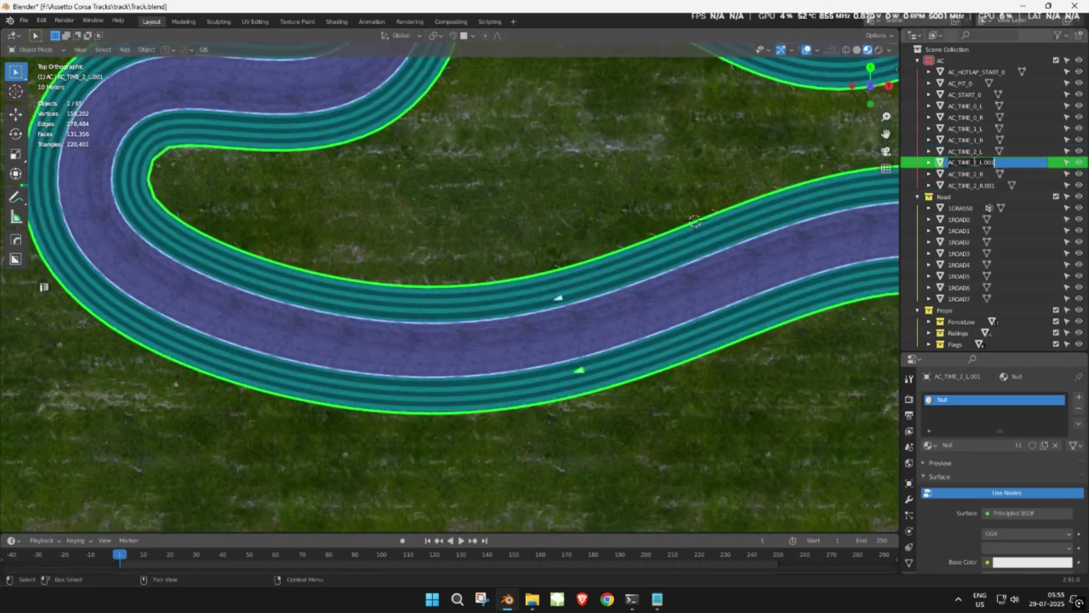
pyautogui.press('Return')
pyautogui.doubleClick(1012, 174)
pyautogui.write('AC_TIME_3_R')
pyautogui.press('Return')
# Step: Enlarge the outliner so that the complete collection list fits, and save the file
pyautogui.scroll(-3, 624, 318)
pyautogui.click(625, 318)
pyautogui.moveTo(624, 318); pyautogui.dragTo(636, 266, button='middle')
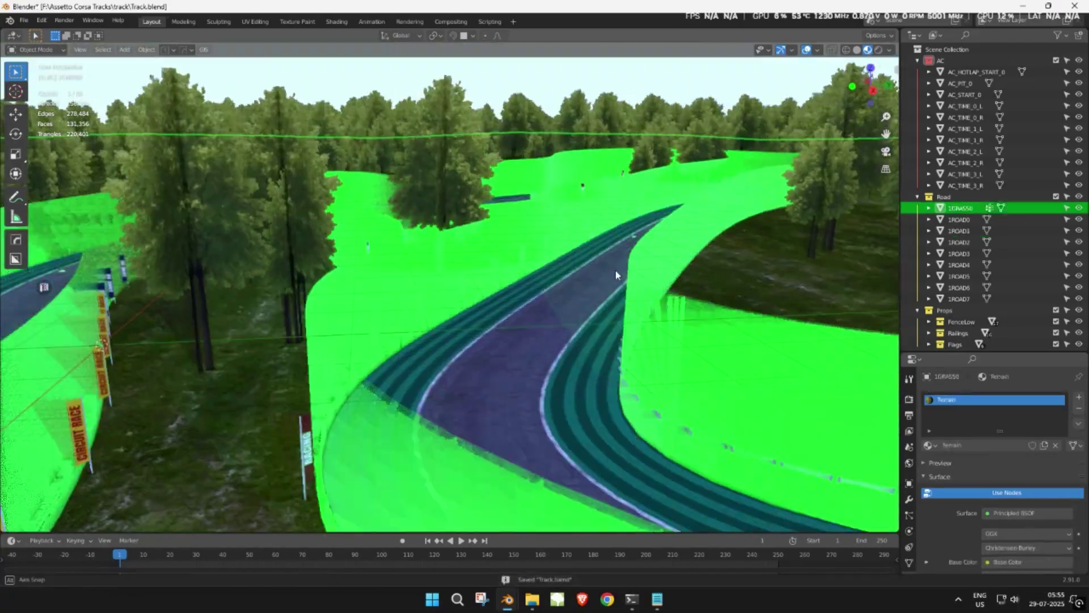
pyautogui.moveTo(615, 275); pyautogui.dragTo(627, 355, button='middle')
pyautogui.scroll(-3, 987, 271)
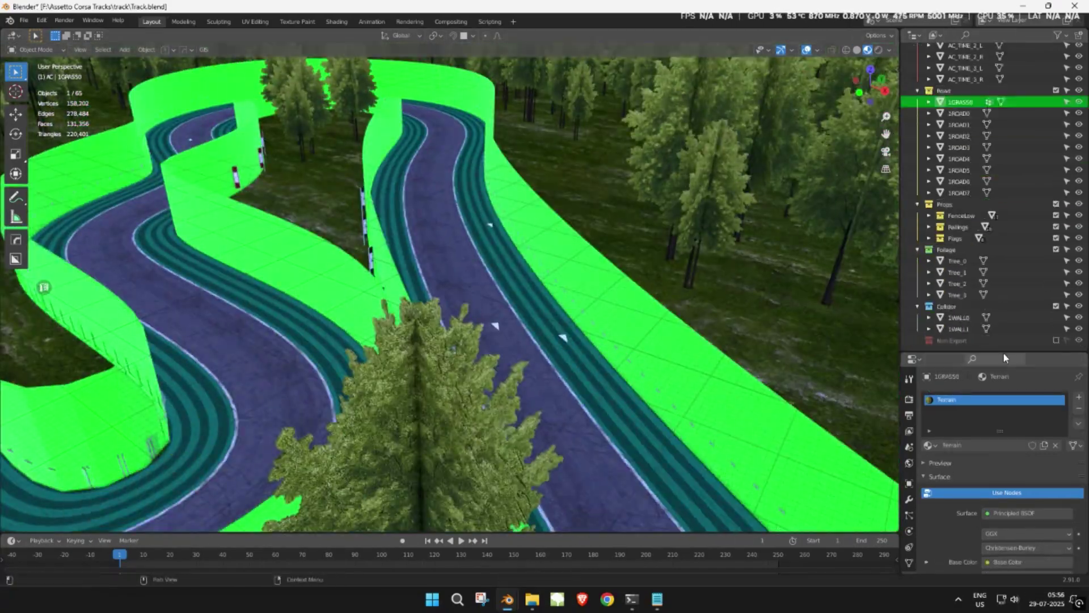
pyautogui.moveTo(1003, 353); pyautogui.dragTo(1015, 505)
pyautogui.click(1014, 464)
pyautogui.hotkey('ctrl', 's')
# Step: Look over the walled track and its road and grass meshes, save the file and clear the selection
pyautogui.scroll(-4, 533, 312)
pyautogui.moveTo(624, 318); pyautogui.dragTo(522, 329, button='middle')
pyautogui.scroll(4, 523, 328)
pyautogui.click(523, 328)
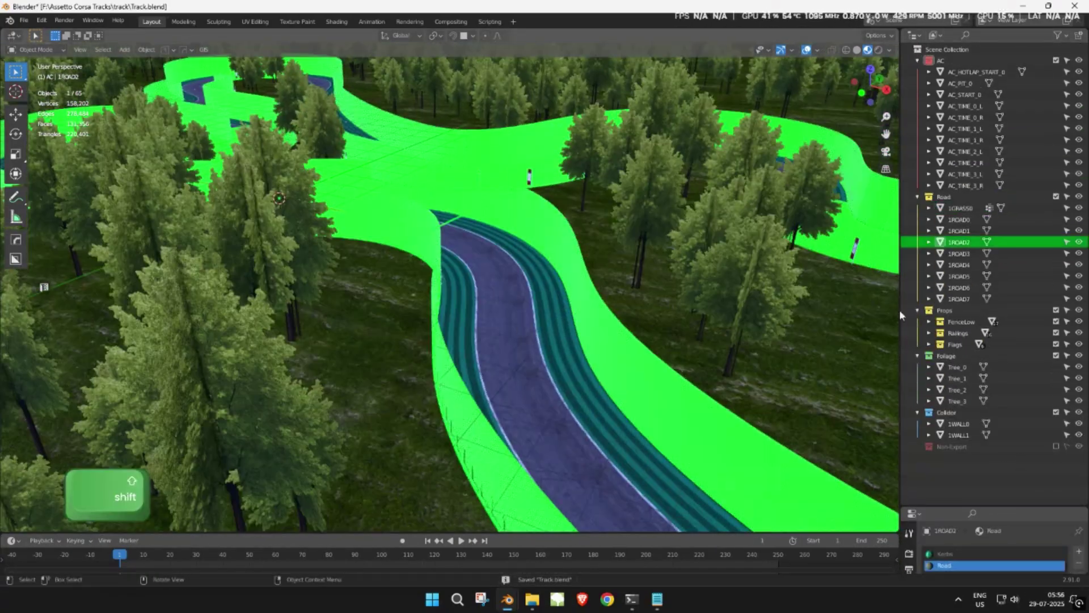
pyautogui.click(959, 253)
pyautogui.click(966, 210)
pyautogui.scroll(-4, 604, 244)
pyautogui.hotkey('ctrl', 's')
pyautogui.keyDown('shift'); pyautogui.moveTo(603, 244); pyautogui.dragTo(482, 273, button='middle'); pyautogui.keyUp('shift')
pyautogui.scroll(4, 483, 273)
pyautogui.click(987, 471)
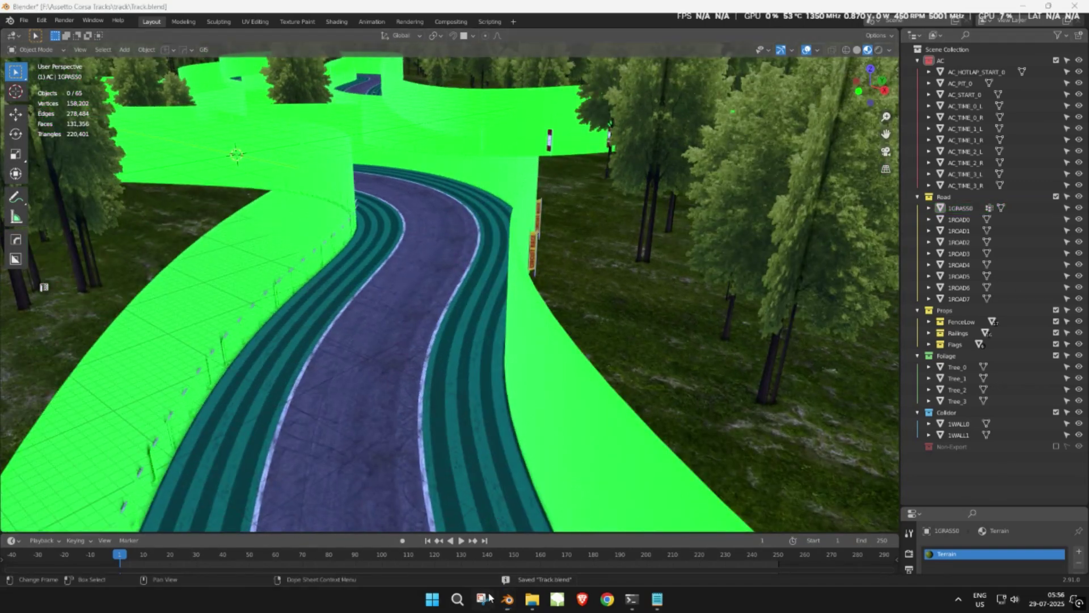
# Step: Switch to Snipping Tool and capture the complete scene collection list
pyautogui.click(482, 599)
pyautogui.click(356, 32)
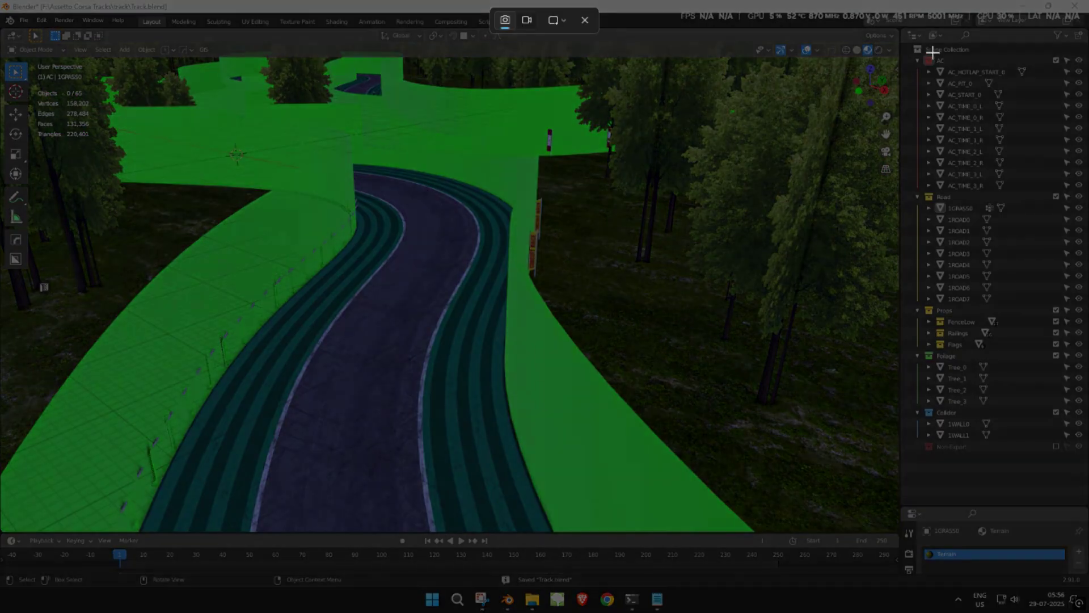
pyautogui.moveTo(909, 44); pyautogui.dragTo(1088, 457)
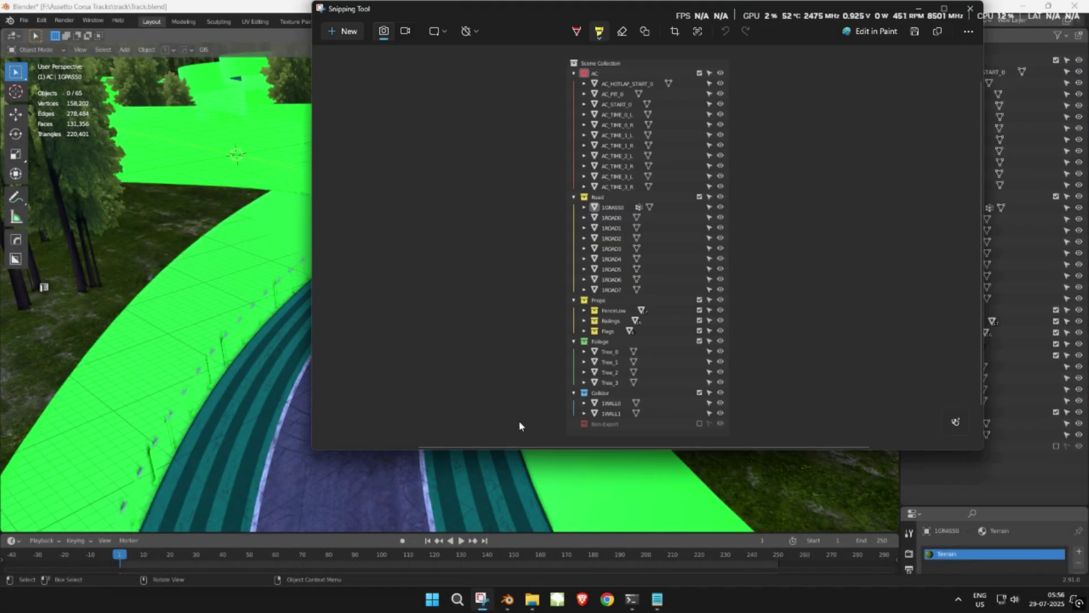
# Step: Enlarge the captured list, review the object names from the AC collection down to Non-Export, and close the capture
pyautogui.moveTo(316, 453); pyautogui.dragTo(146, 550)
pyautogui.keyDown('ctrl'); pyautogui.scroll(2, 656, 285); pyautogui.keyUp('ctrl')
pyautogui.keyDown('ctrl'); pyautogui.scroll(3, 656, 285); pyautogui.keyUp('ctrl')
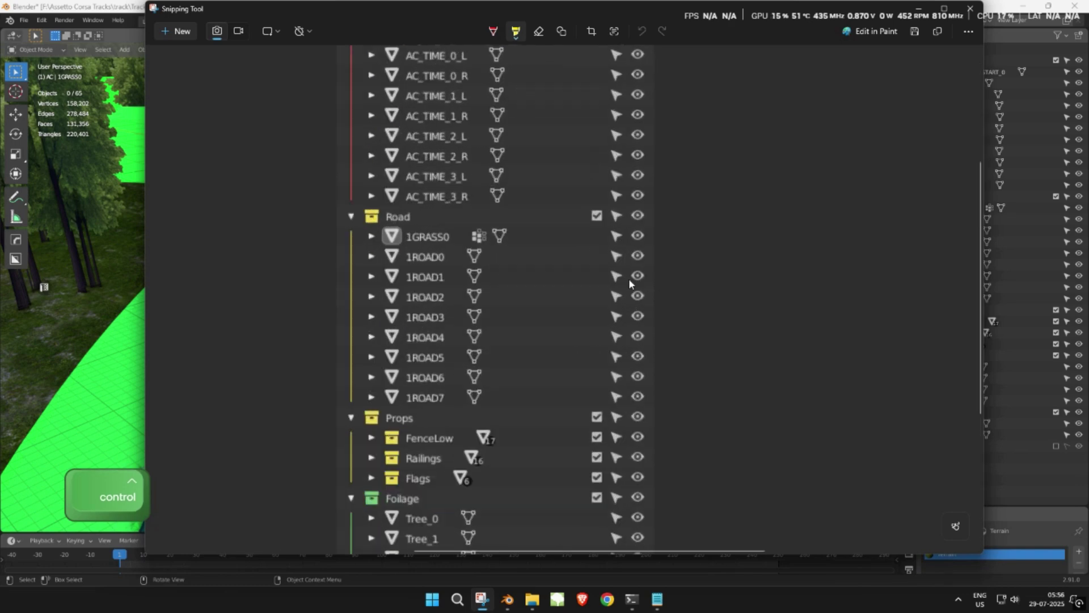
pyautogui.scroll(3, 624, 278)
pyautogui.scroll(-1, 593, 267)
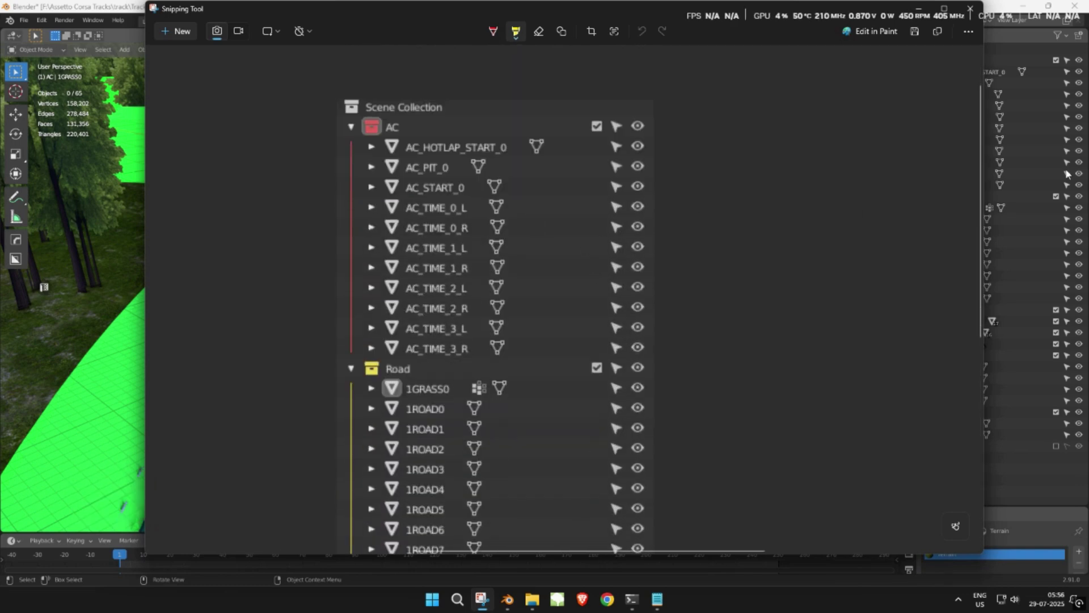
pyautogui.moveTo(980, 112); pyautogui.dragTo(977, 287)
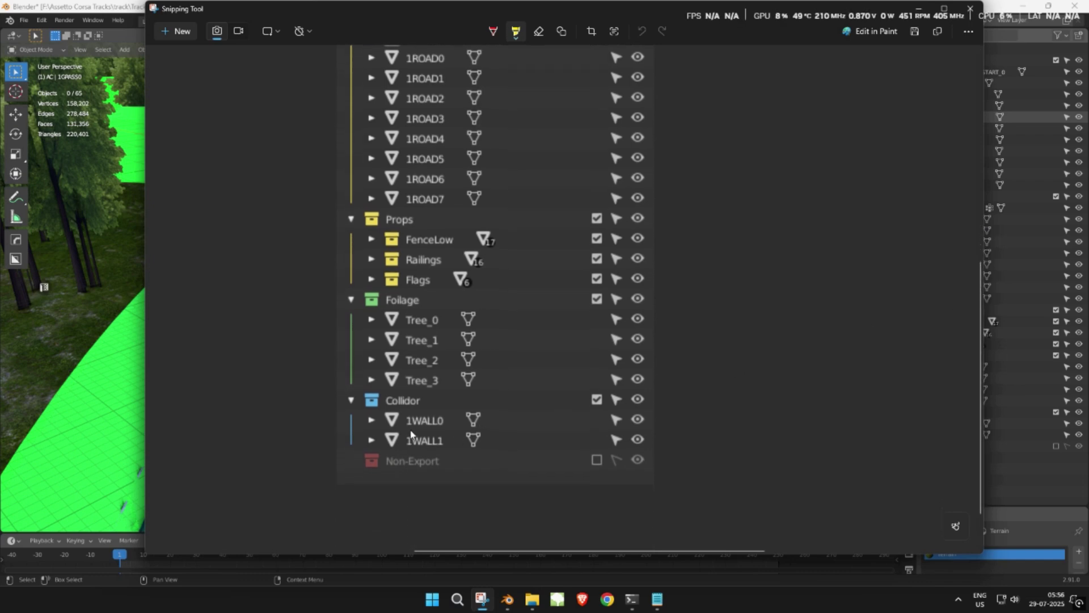
pyautogui.click(970, 9)
# Step: Save the file and set up an FBX export with only Mesh objects, scale 0.01, FBX All scalings and Bake Animation off
pyautogui.scroll(-6, 540, 281)
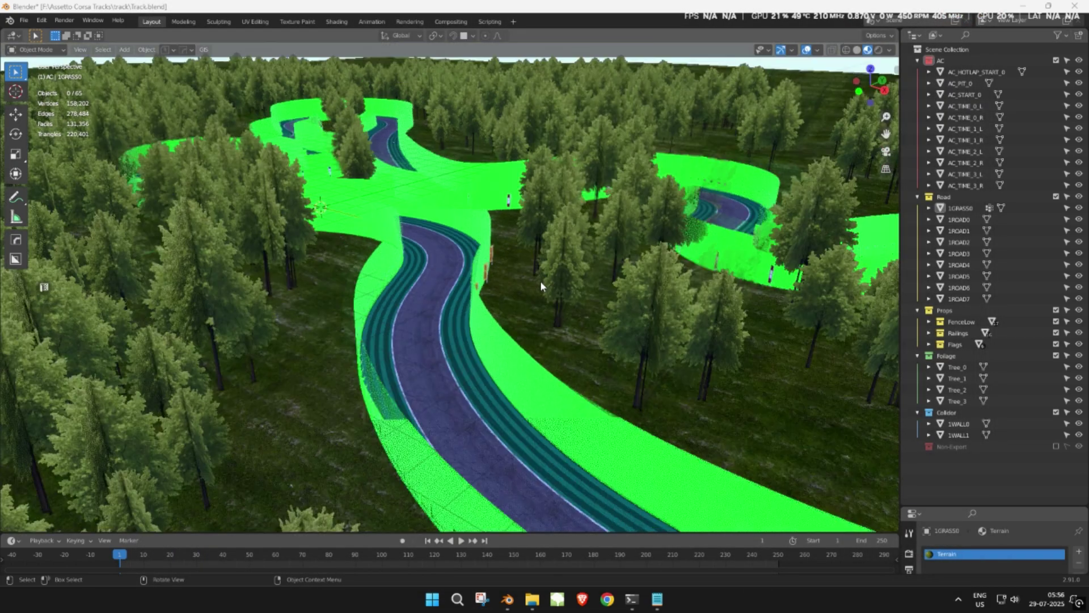
pyautogui.scroll(3, 516, 275)
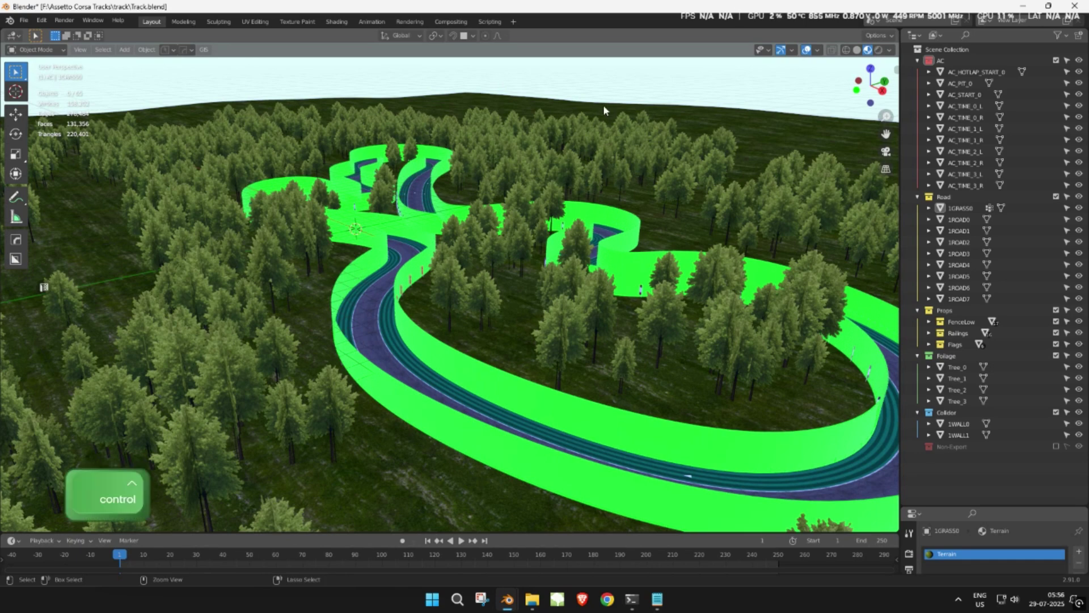
pyautogui.hotkey('ctrl', 's')
pyautogui.click(23, 21)
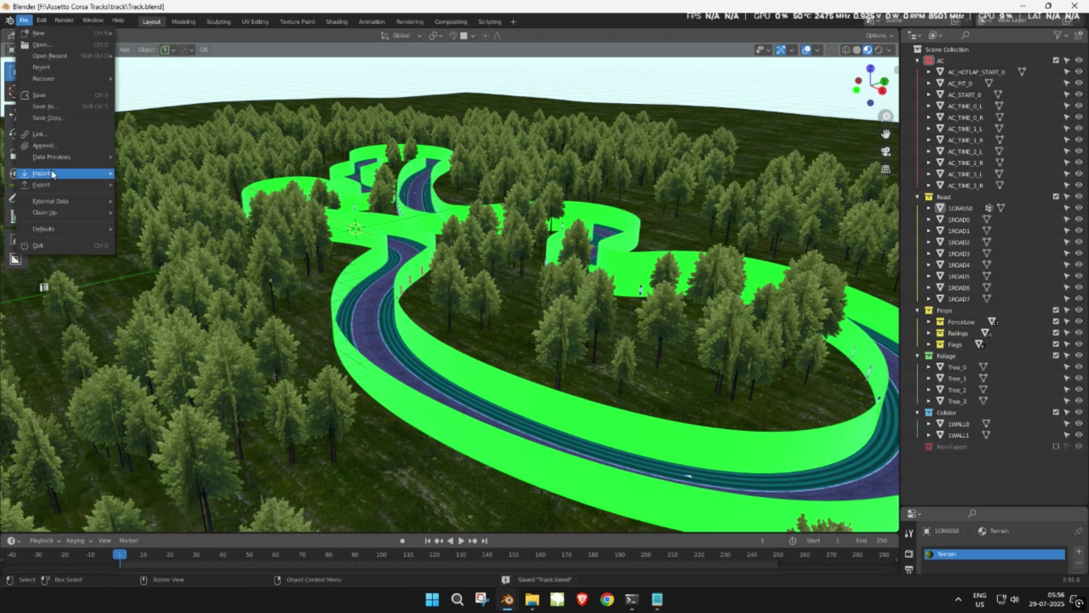
pyautogui.moveTo(51, 185)
pyautogui.click(168, 253)
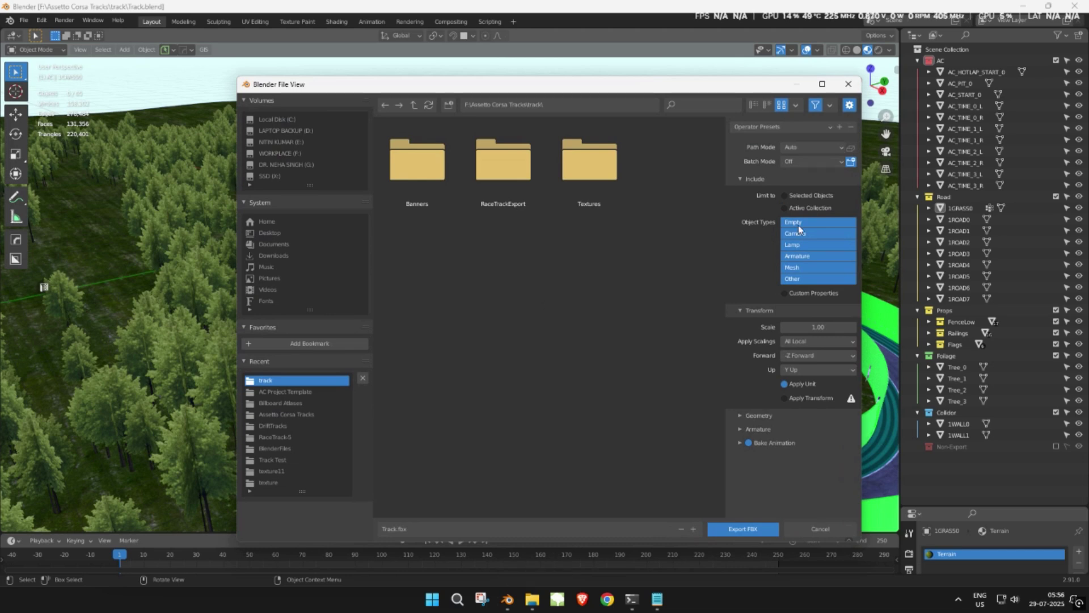
pyautogui.click(799, 270)
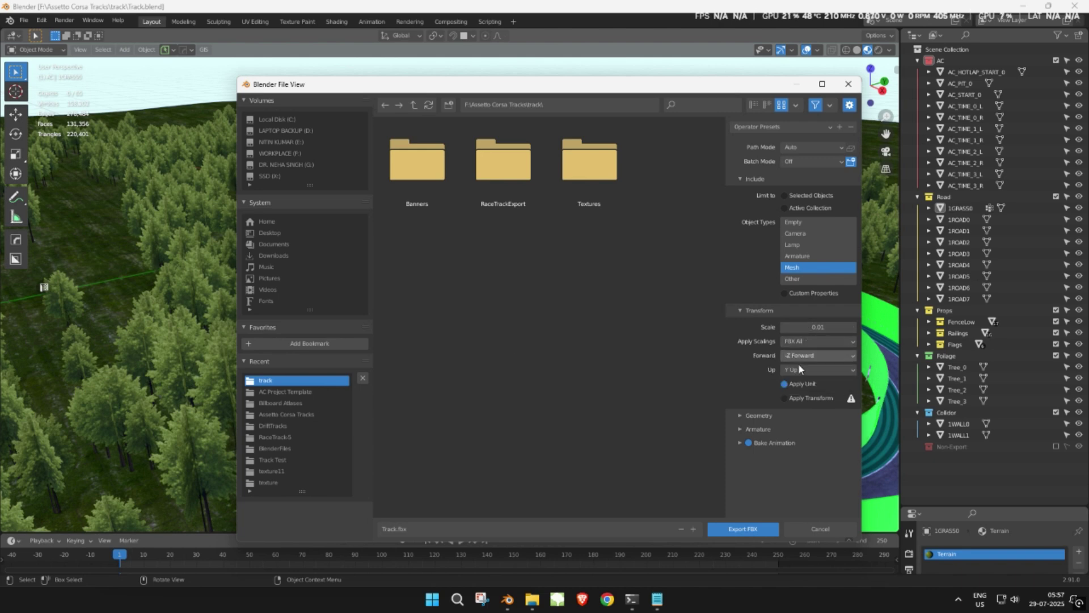
pyautogui.click(748, 443)
pyautogui.click(753, 415)
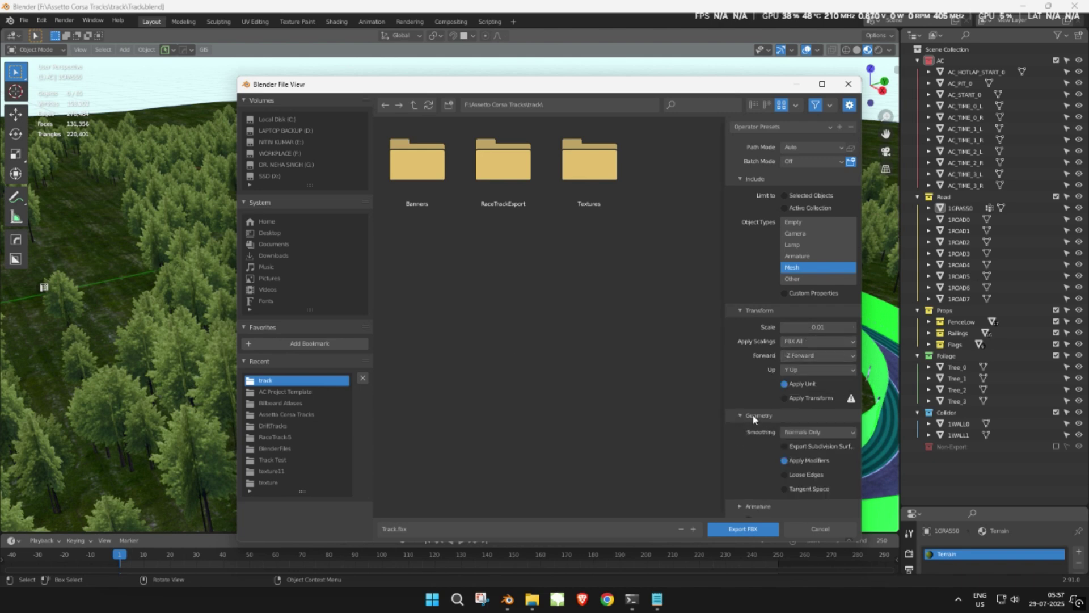
pyautogui.click(803, 432)
# Step: Name the export file NatureRaceway and export the FBX into the track folder
pyautogui.click(478, 529)
pyautogui.write('N')
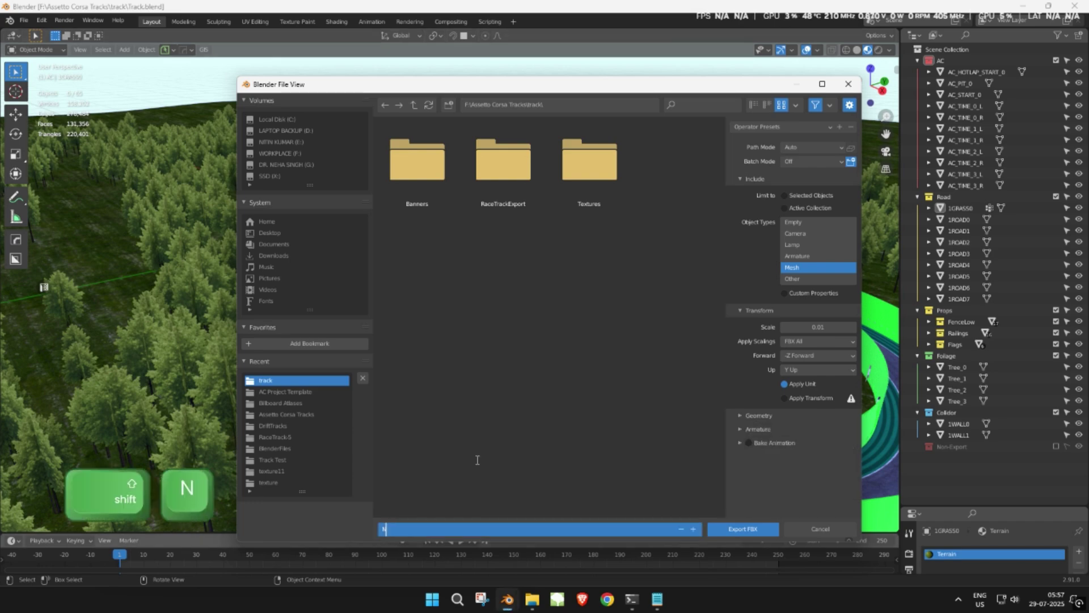
pyautogui.write('atureRaceway')
pyautogui.click(637, 279)
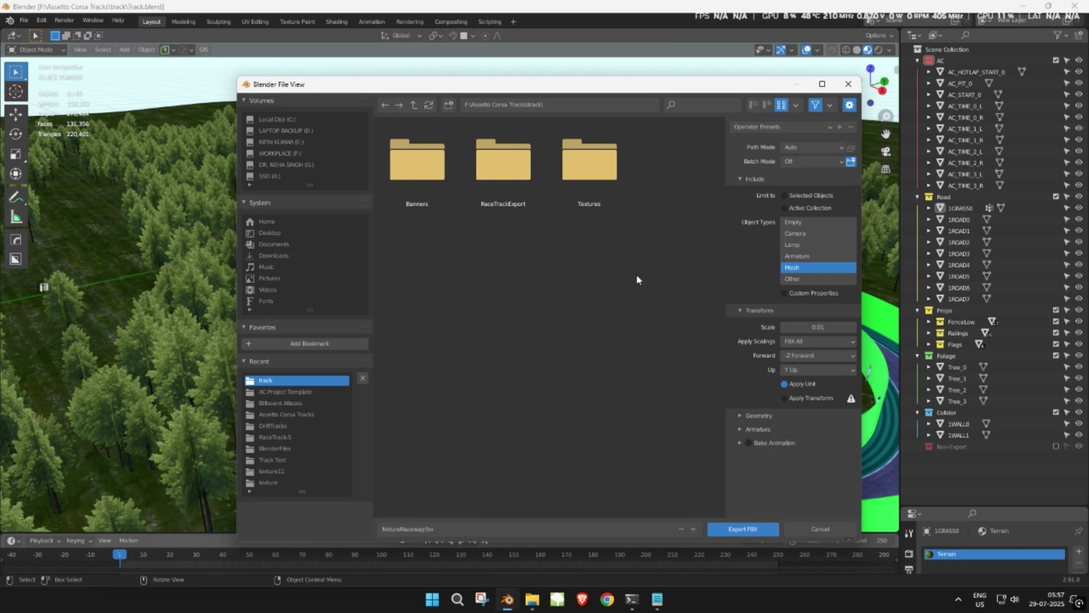
pyautogui.click(750, 531)
# Step: Change the viewport shading mode and save the blend file
pyautogui.moveTo(624, 302); pyautogui.dragTo(539, 280, button='middle')
pyautogui.press('z')
pyautogui.click(615, 279)
pyautogui.hotkey('ctrl', 's')
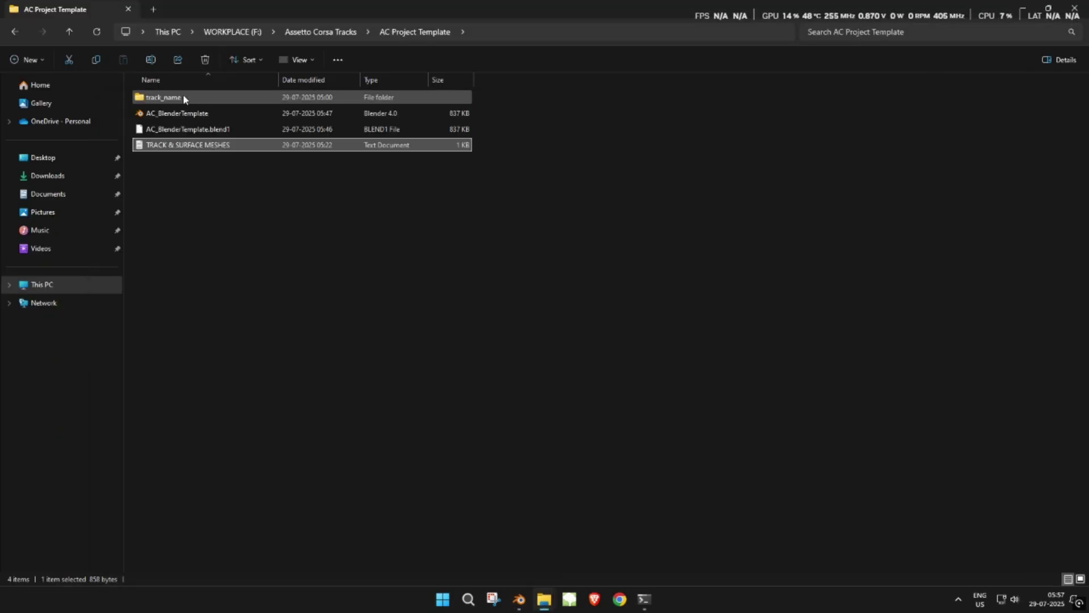
# Step: Switch to File Explorer and check the exported NatureRaceway file in the Assetto Corsa Tracks track folder
pyautogui.hotkey('alt', 'Up')
pyautogui.doubleClick(154, 112)
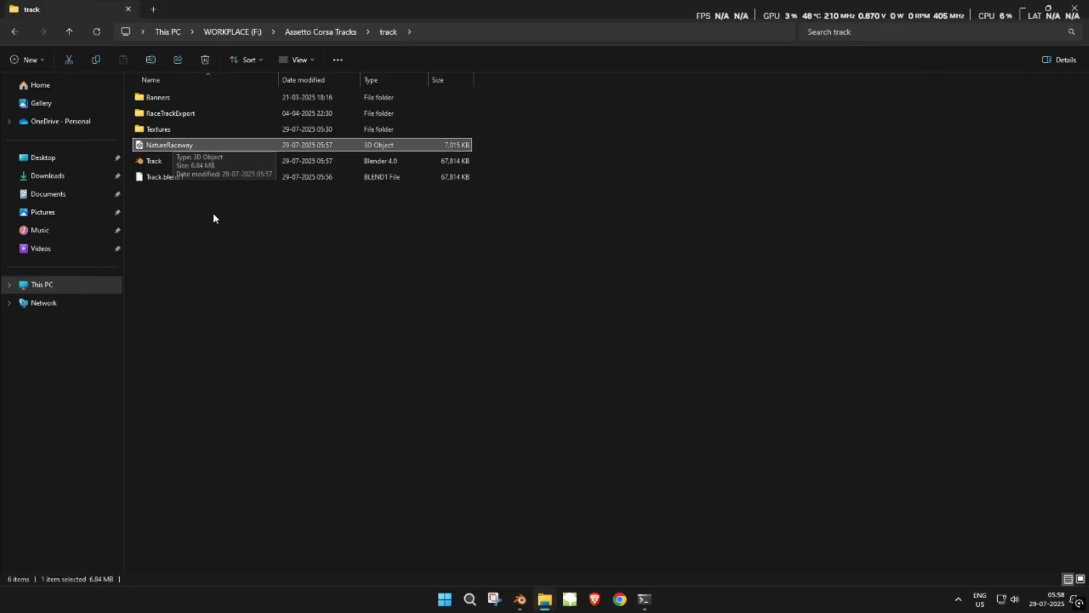
# Step: Launch ksEditor from the sdk\editor folder of the Assetto Corsa installation and maximize its window
pyautogui.click(499, 539)
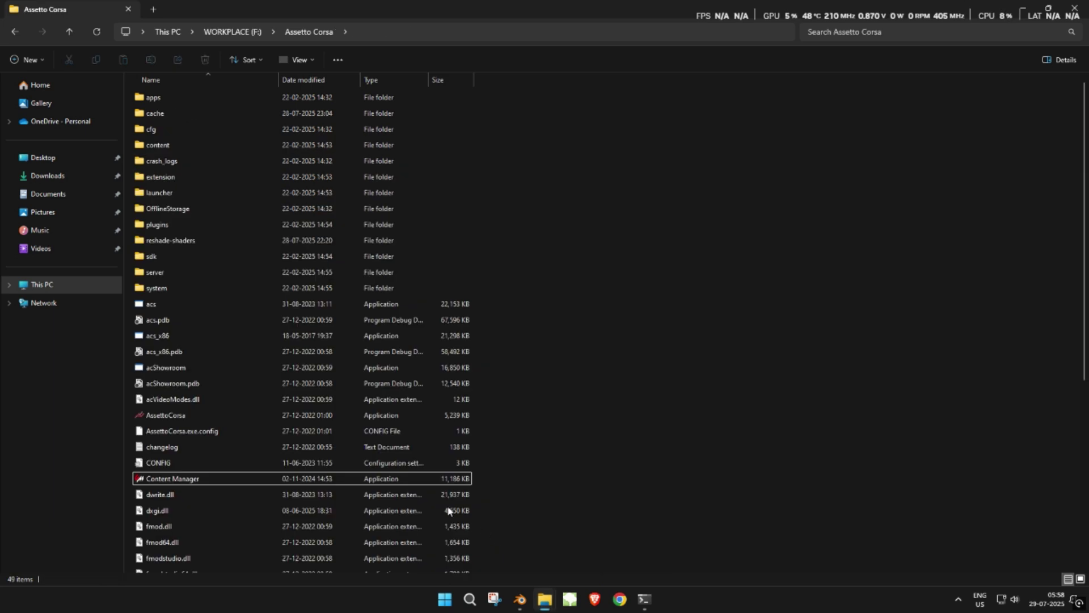
pyautogui.scroll(-1, 254, 270)
pyautogui.scroll(1, 254, 275)
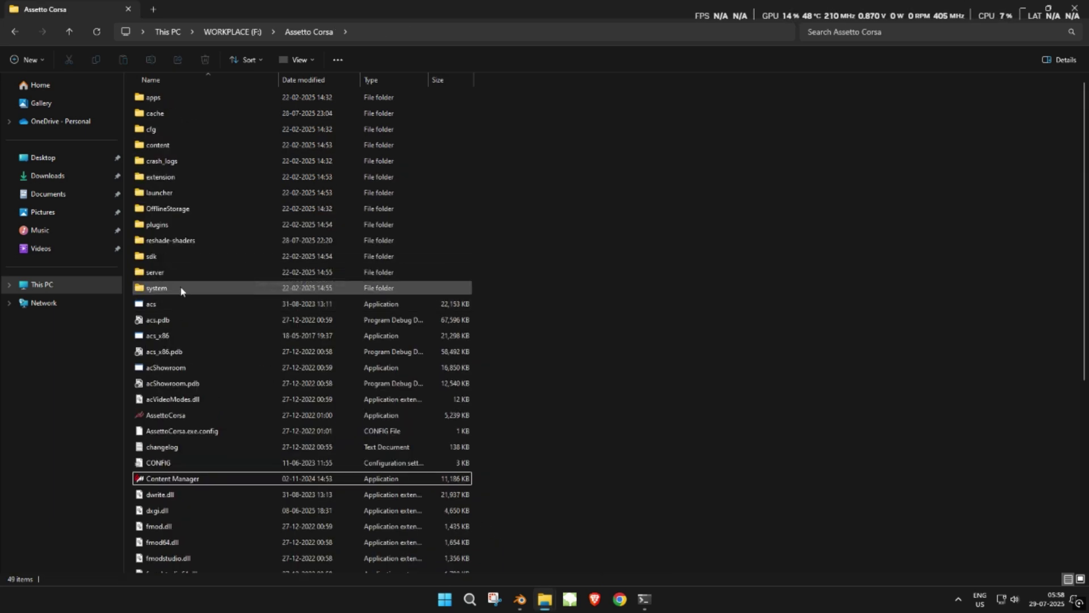
pyautogui.doubleClick(152, 256)
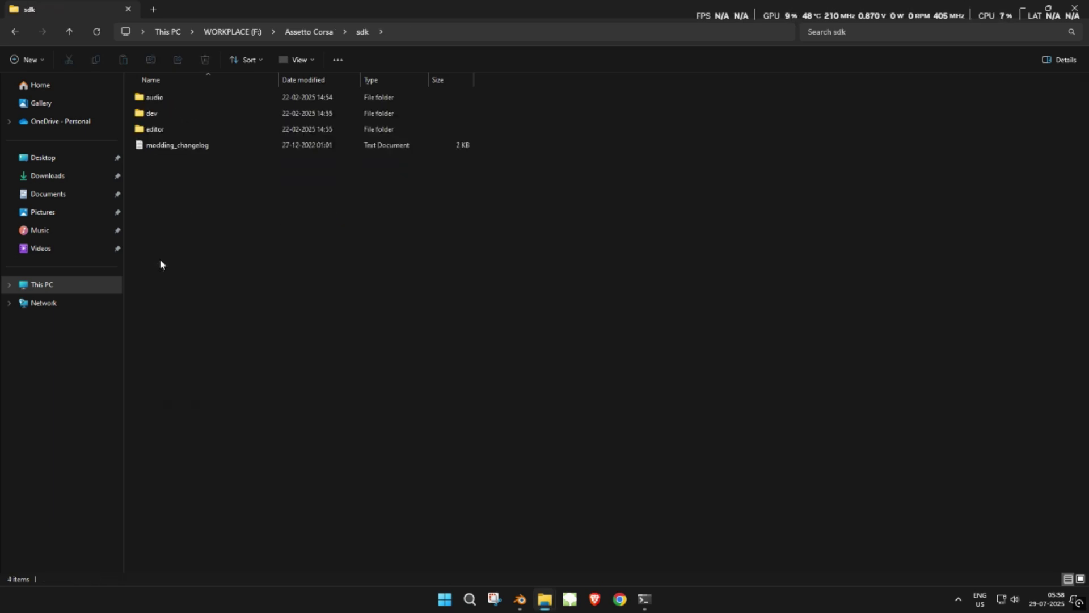
pyautogui.doubleClick(162, 129)
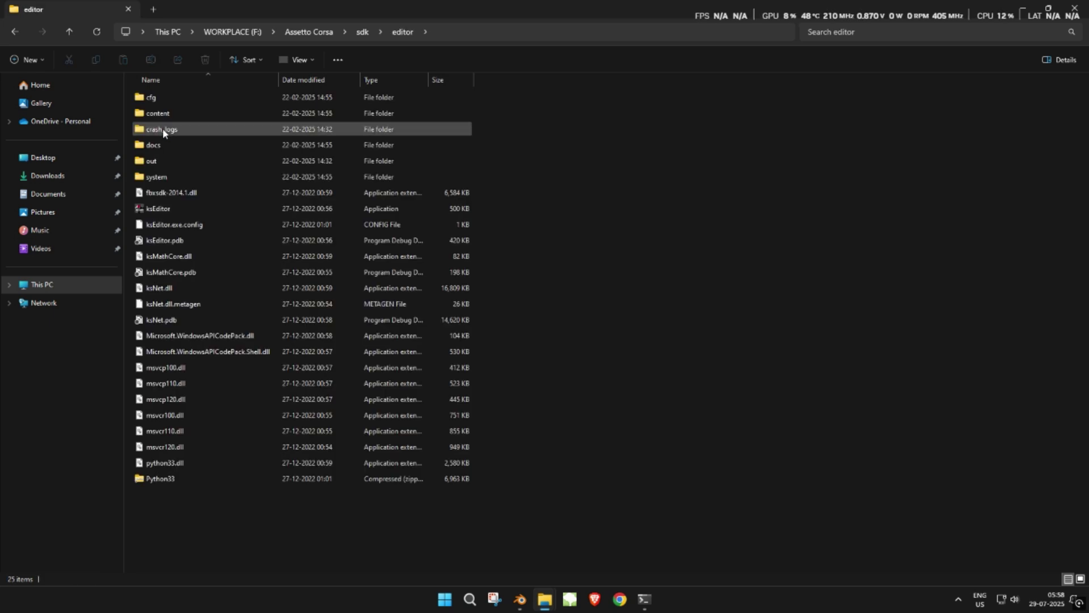
pyautogui.doubleClick(165, 209)
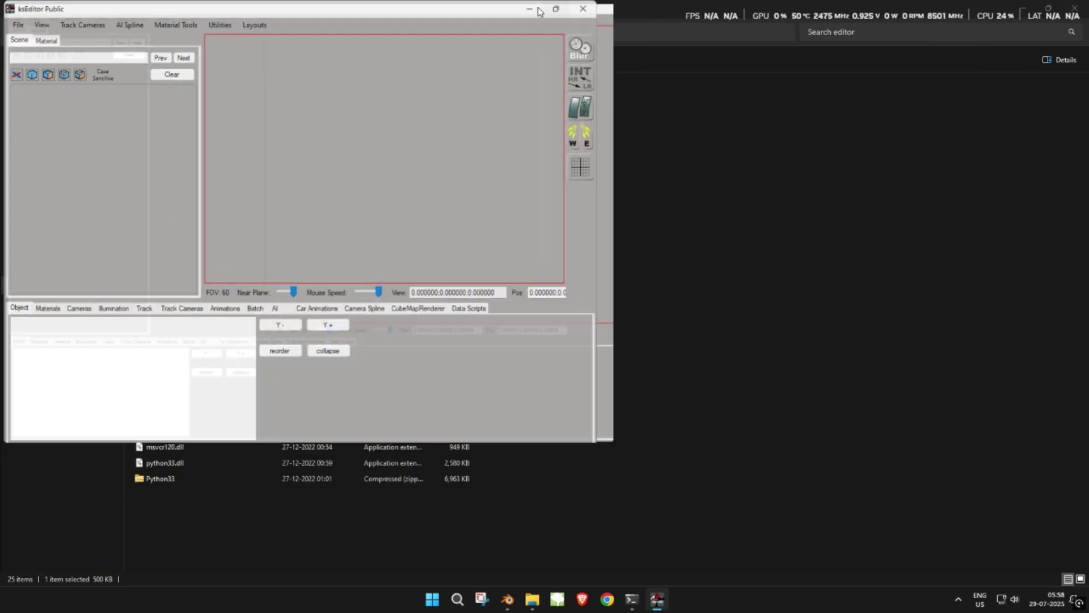
pyautogui.click(538, 8)
# Step: Open NatureRaceway.fbx from the Assetto Corsa Tracks track folder, inspect the 1GRASS0 mesh in the scene tree, and close ksEditor
pyautogui.click(13, 21)
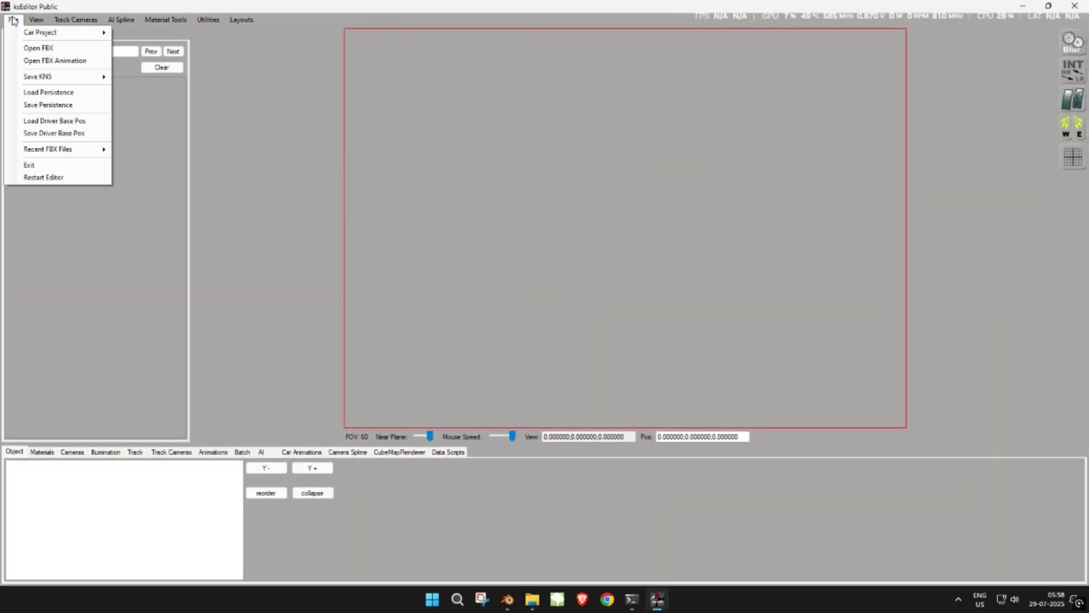
pyautogui.click(36, 49)
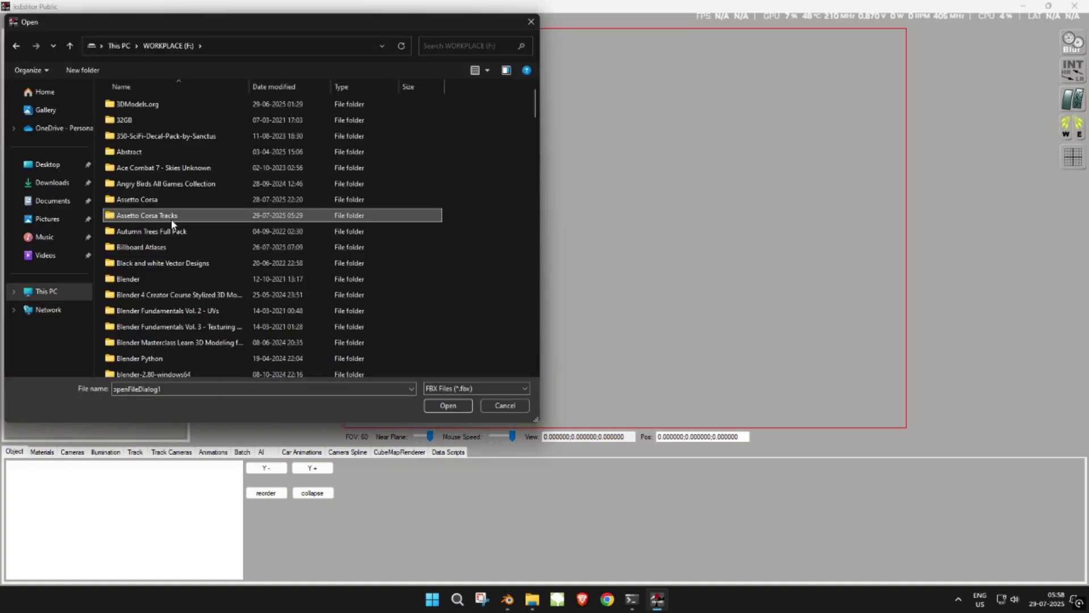
pyautogui.doubleClick(172, 219)
pyautogui.doubleClick(137, 117)
pyautogui.doubleClick(142, 152)
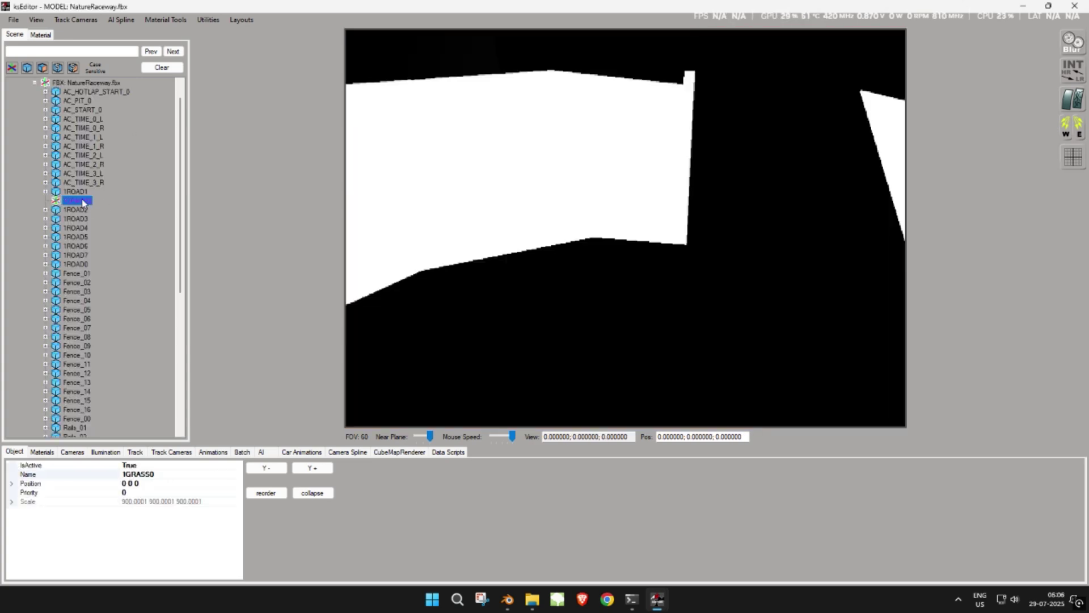
pyautogui.click(1075, 5)
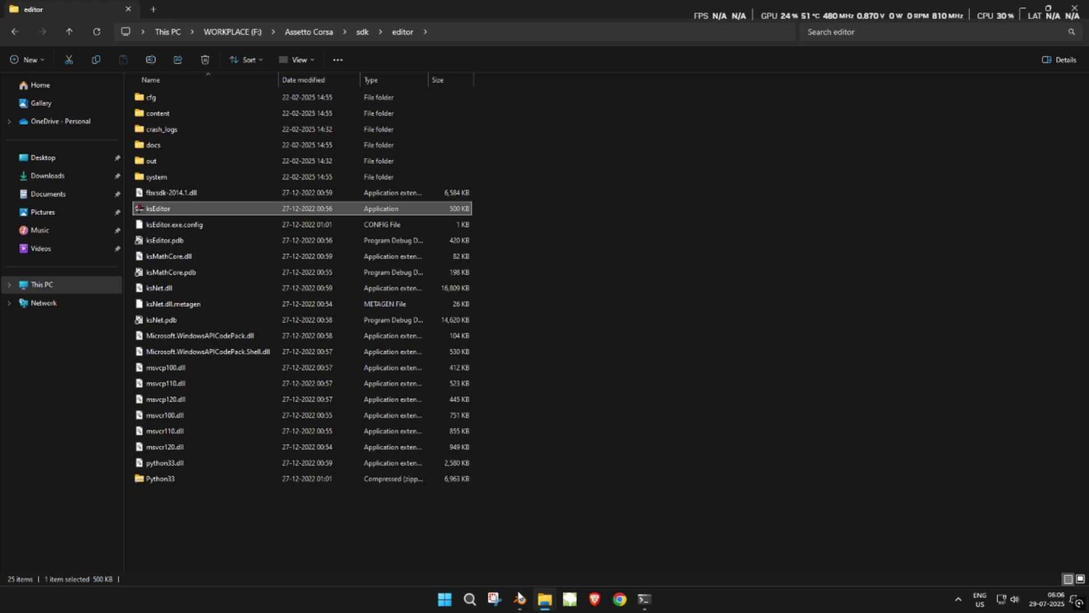
# Step: Switch to Blender and put the 1GRASS0 terrain into Edit Mode in top view with wireframe shading
pyautogui.click(519, 597)
pyautogui.scroll(-5, 580, 363)
pyautogui.moveTo(681, 221); pyautogui.dragTo(591, 266, button='middle')
pyautogui.click(590, 266)
pyautogui.press('Tab')
pyautogui.press('KP_7')
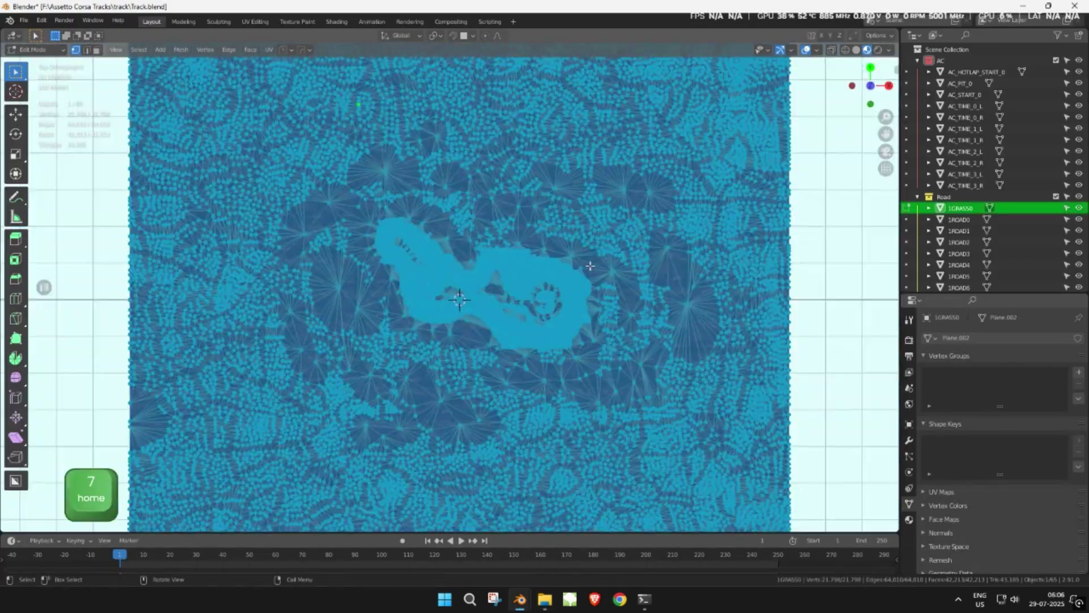
pyautogui.press('z')
# Step: Try box-selecting the terrain faces over the upper-left quarter of the mesh, reaching into the track area
pyautogui.moveTo(238, 108); pyautogui.dragTo(454, 292)
pyautogui.scroll(5, 477, 304)
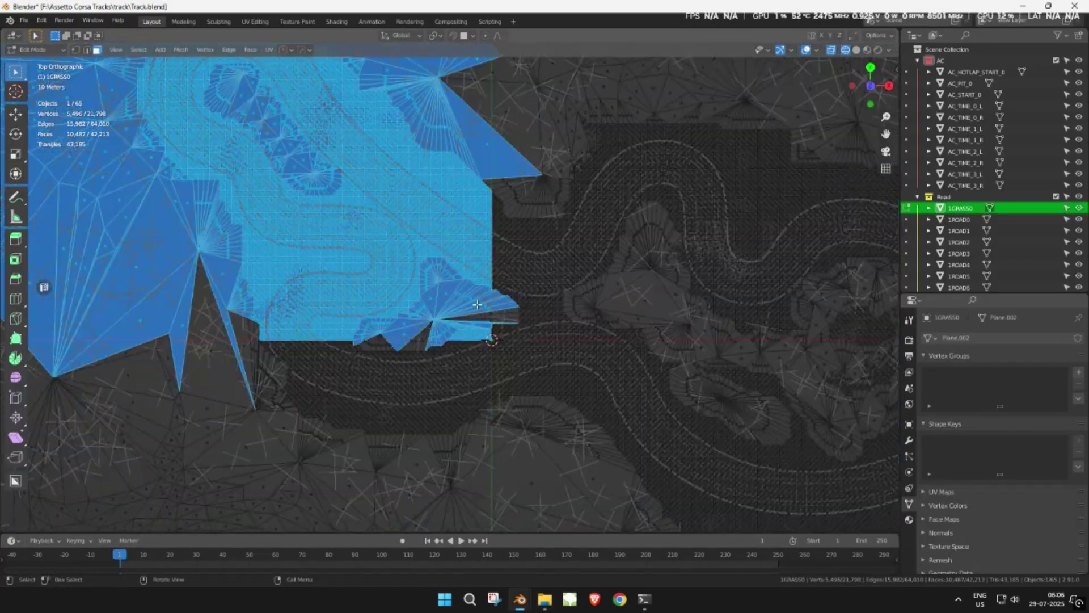
pyautogui.scroll(-8, 477, 305)
pyautogui.keyDown('shift'); pyautogui.moveTo(474, 266); pyautogui.dragTo(472, 362, button='middle'); pyautogui.keyUp('shift')
pyautogui.scroll(-3, 471, 362)
# Step: Box-select the outer terrain faces of 1GRASS0 along all four sides, leaving the area around the track unselected
pyautogui.moveTo(222, 134); pyautogui.dragTo(672, 234)
pyautogui.keyDown('shift'); pyautogui.moveTo(672, 235); pyautogui.dragTo(596, 157, button='middle'); pyautogui.keyUp('shift')
pyautogui.keyDown('shift'); pyautogui.moveTo(513, 82); pyautogui.dragTo(661, 185); pyautogui.keyUp('shift')
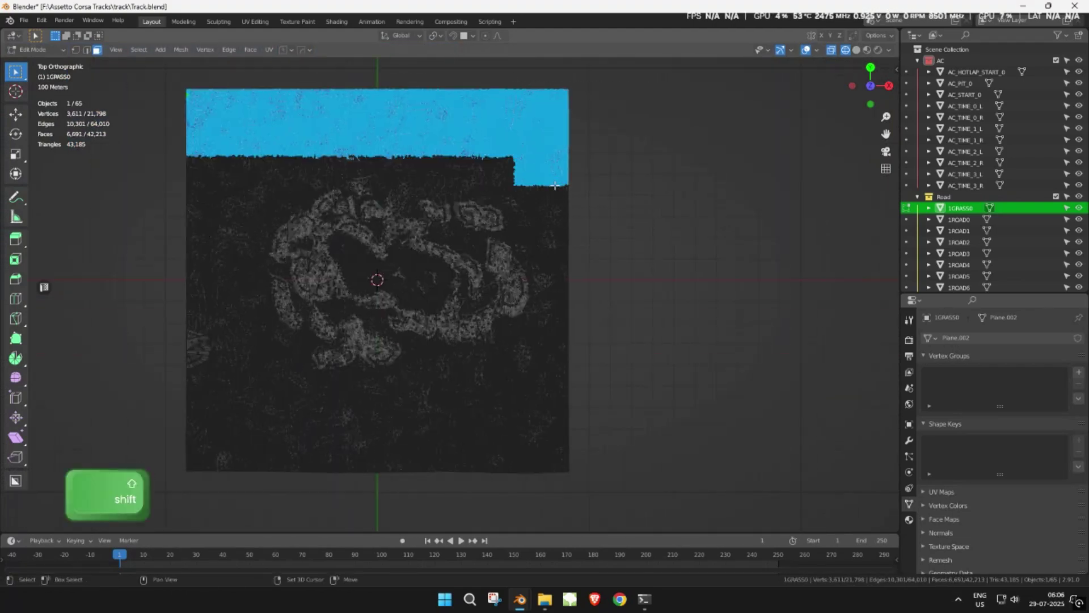
pyautogui.keyDown('shift'); pyautogui.moveTo(553, 172); pyautogui.dragTo(719, 531); pyautogui.keyUp('shift')
pyautogui.keyDown('shift'); pyautogui.moveTo(719, 531); pyautogui.dragTo(797, 459, button='middle'); pyautogui.keyUp('shift')
pyautogui.keyDown('shift'); pyautogui.moveTo(191, 293); pyautogui.dragTo(724, 443); pyautogui.keyUp('shift')
pyautogui.keyDown('shift'); pyautogui.moveTo(245, 200); pyautogui.dragTo(297, 302, button='middle'); pyautogui.keyUp('shift')
pyautogui.keyDown('shift'); pyautogui.moveTo(226, 126); pyautogui.dragTo(392, 438); pyautogui.keyUp('shift')
pyautogui.scroll(4, 431, 431)
pyautogui.moveTo(499, 451); pyautogui.dragTo(436, 360, button='middle')
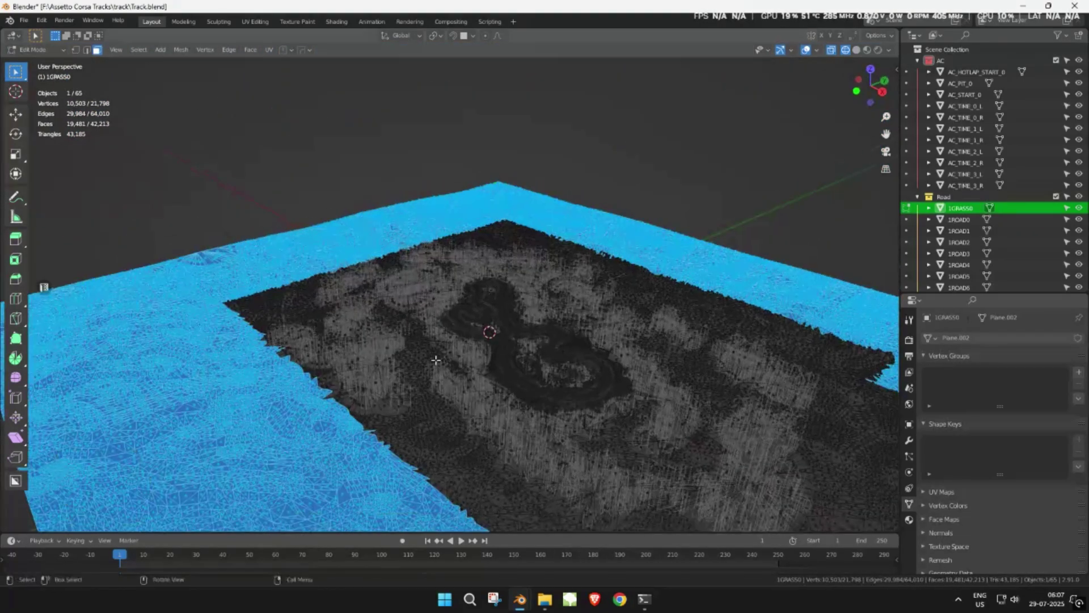
# Step: Separate the selected outer terrain faces into their own object, return to Object Mode and select the new mesh
pyautogui.press('p')
pyautogui.click(397, 353)
pyautogui.press('Tab')
pyautogui.click(966, 219)
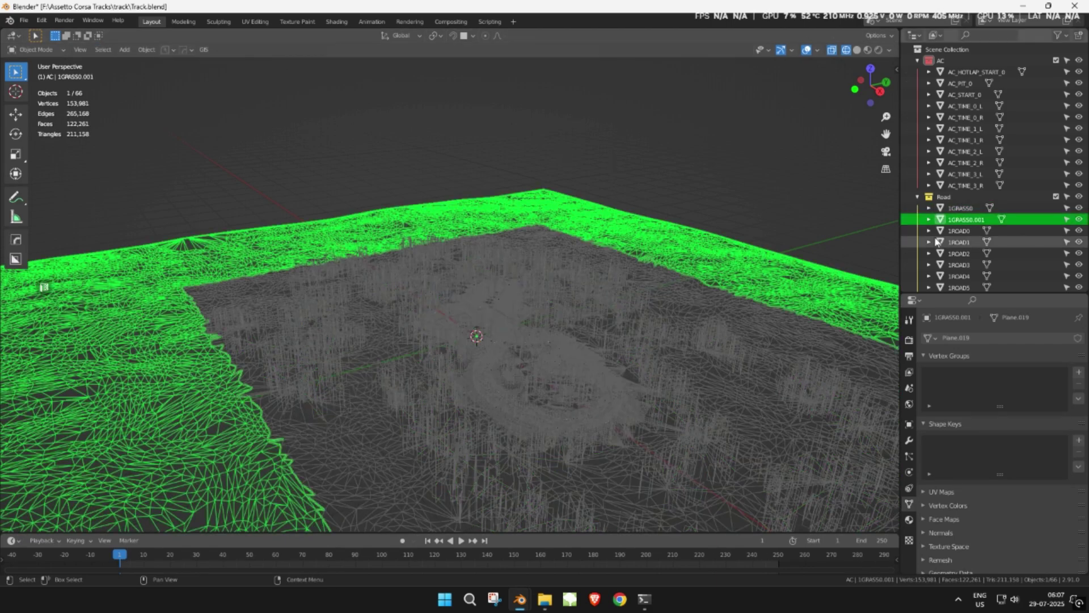
# Step: Rename the separated outer terrain mesh as 1GRASS1
pyautogui.doubleClick(967, 219)
pyautogui.write('1GRASS1')
pyautogui.press('Return')
pyautogui.scroll(-3, 676, 173)
pyautogui.moveTo(522, 363); pyautogui.dragTo(496, 363, button='middle')
pyautogui.click(490, 401)
pyautogui.click(689, 284)
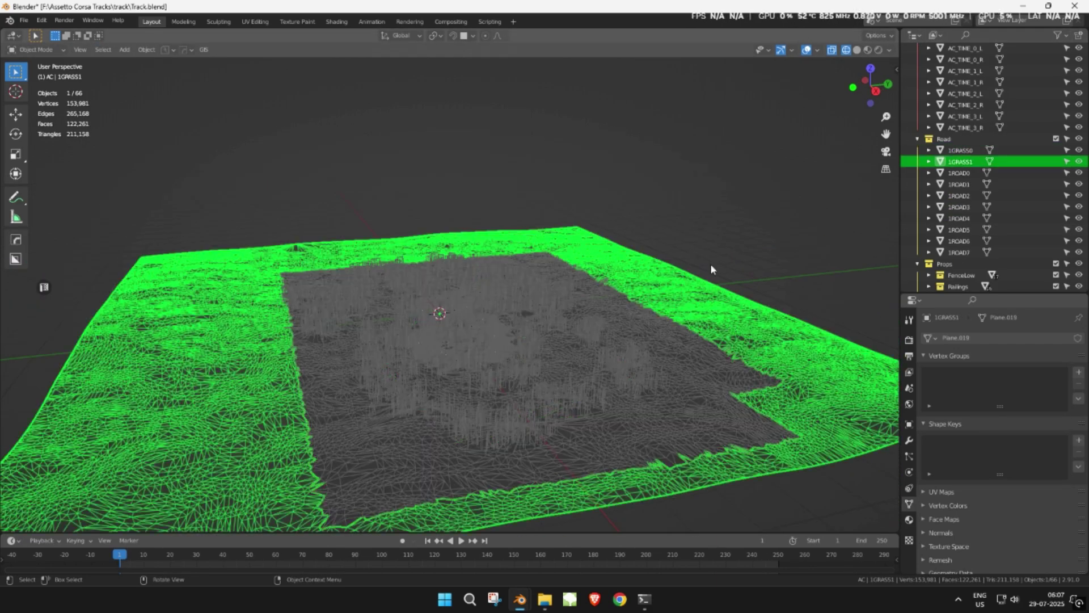
pyautogui.click(711, 264)
# Step: Put the inner 1GRASS0 terrain into Edit Mode in top view with textured shading and select all of its faces
pyautogui.scroll(4, 584, 219)
pyautogui.hotkey('shift', 'z')
pyautogui.click(602, 211)
pyautogui.click(606, 214)
pyautogui.moveTo(606, 215); pyautogui.dragTo(615, 302, button='middle')
pyautogui.click(573, 227)
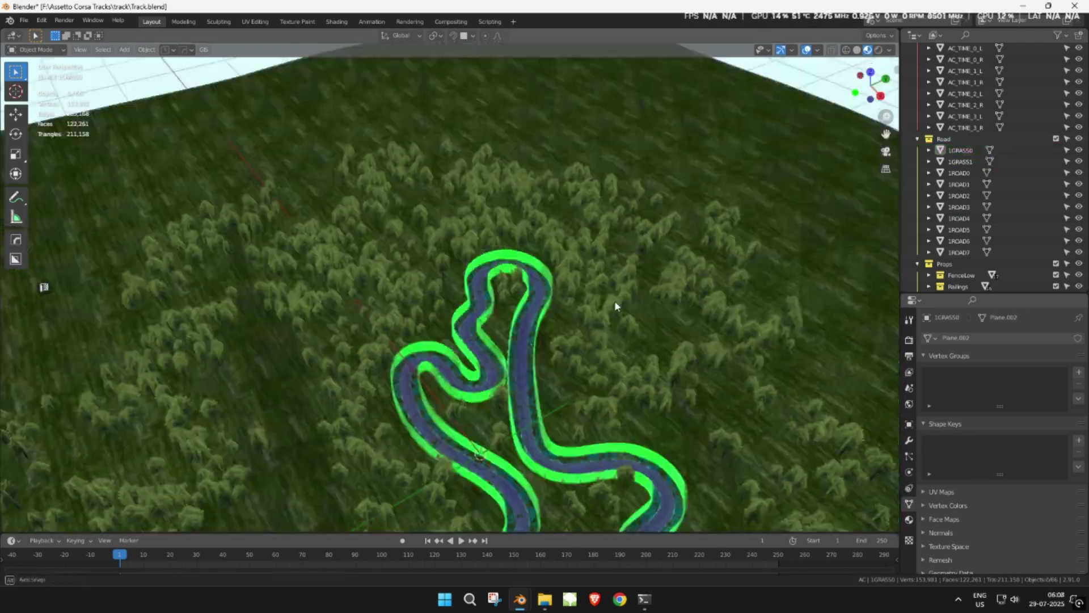
pyautogui.press('Tab')
pyautogui.press('a')
pyautogui.press('KP_7')
pyautogui.press('3')
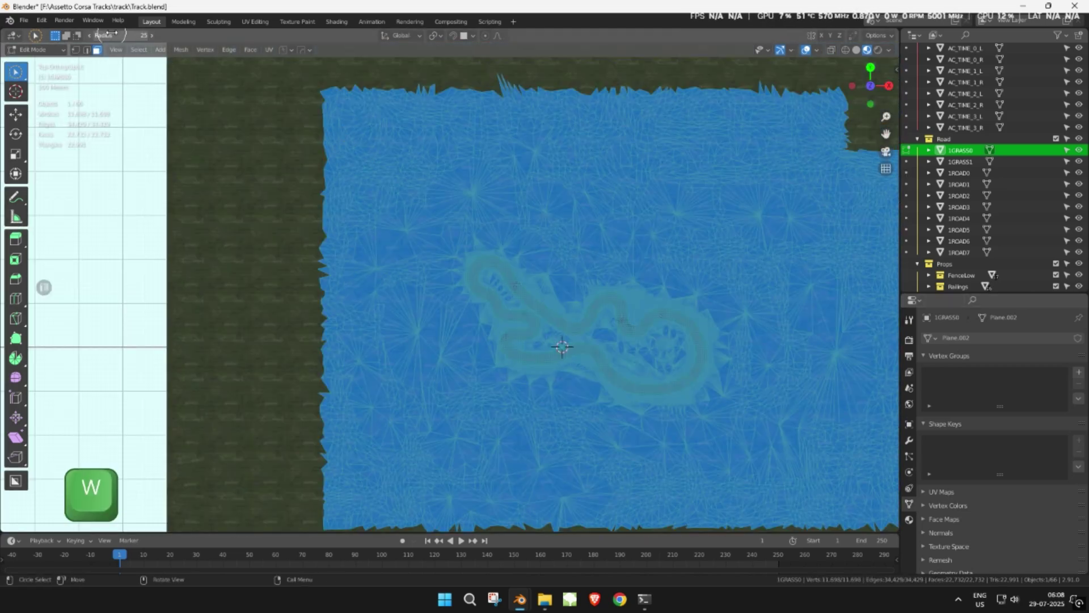
# Step: Deselect the faces around the track with a circle selection of radius 76, leaving the surrounding terrain ring selected
pyautogui.moveTo(112, 35); pyautogui.dragTo(141, 35)
pyautogui.moveTo(562, 130); pyautogui.dragTo(261, 92)
pyautogui.scroll(-2, 261, 92)
pyautogui.keyDown('shift'); pyautogui.moveTo(397, 170); pyautogui.dragTo(303, 131, button='middle'); pyautogui.keyUp('shift')
pyautogui.moveTo(466, 142)
pyautogui.keyDown('shift'); pyautogui.mouseDown()
pyautogui.moveTo(602, 194)
pyautogui.moveTo(632, 355)
pyautogui.moveTo(340, 207)
pyautogui.mouseUp(); pyautogui.keyUp('shift')
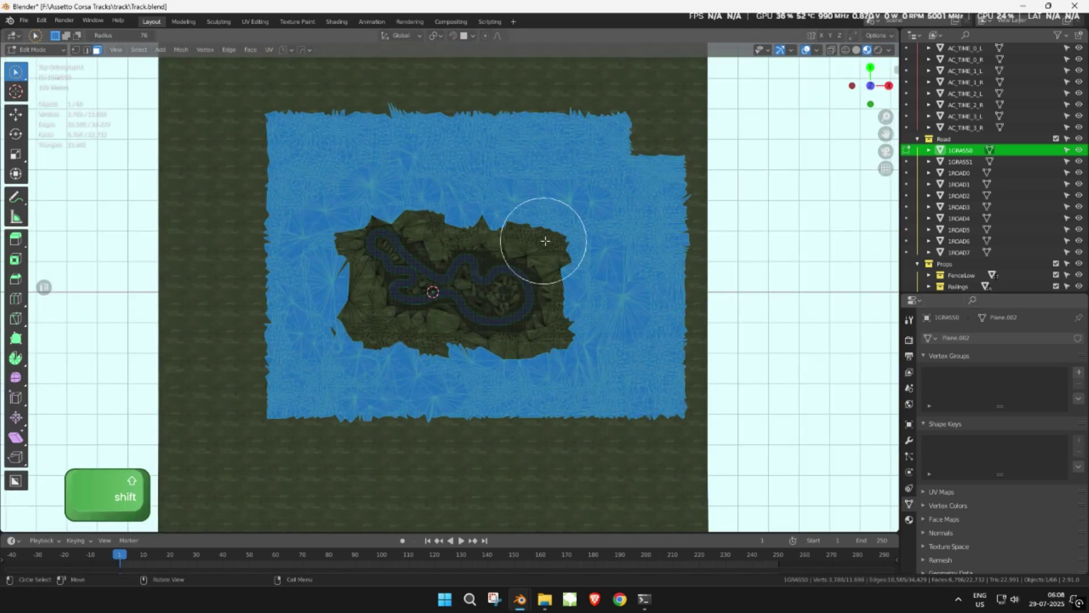
pyautogui.scroll(3, 545, 241)
# Step: Separate the selected terrain ring into its own object and return to Object Mode with solid shading
pyautogui.press('p')
pyautogui.press('s')
pyautogui.press('Tab')
pyautogui.press('z')
pyautogui.press('6')
pyautogui.moveTo(721, 263); pyautogui.dragTo(601, 187, button='middle')
# Step: Rename the separated terrain ring as 1GRASS2, select the grass meshes and enlarge the object list
pyautogui.click(965, 173)
pyautogui.doubleClick(971, 161)
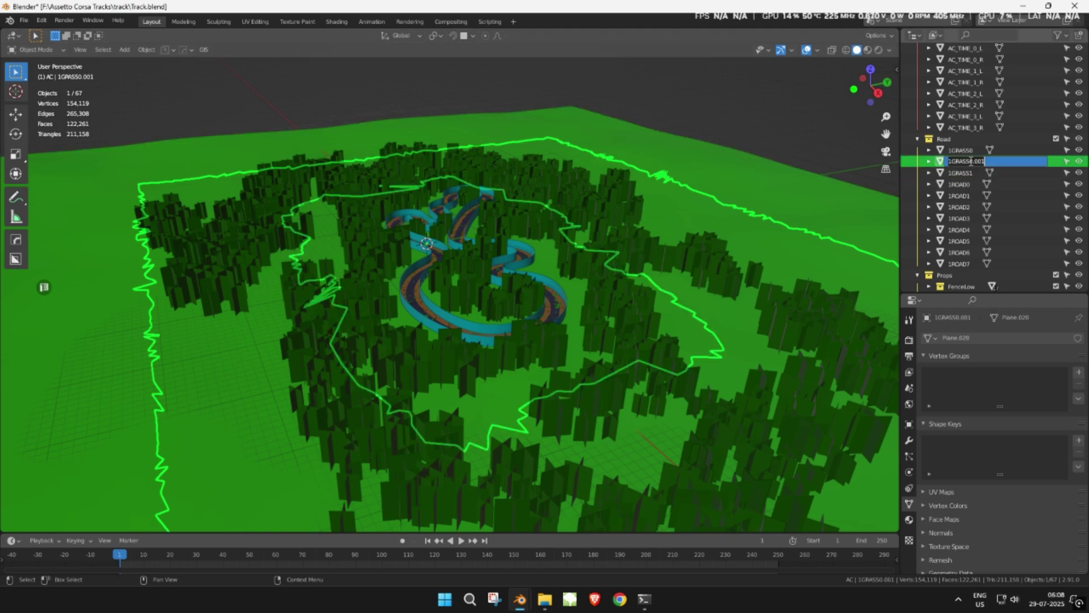
pyautogui.moveTo(969, 161); pyautogui.dragTo(986, 161)
pyautogui.write('2')
pyautogui.press('Return')
pyautogui.click(967, 162)
pyautogui.click(968, 172)
pyautogui.keyDown('shift'); pyautogui.click(963, 150); pyautogui.keyUp('shift')
pyautogui.moveTo(955, 293); pyautogui.dragTo(955, 394)
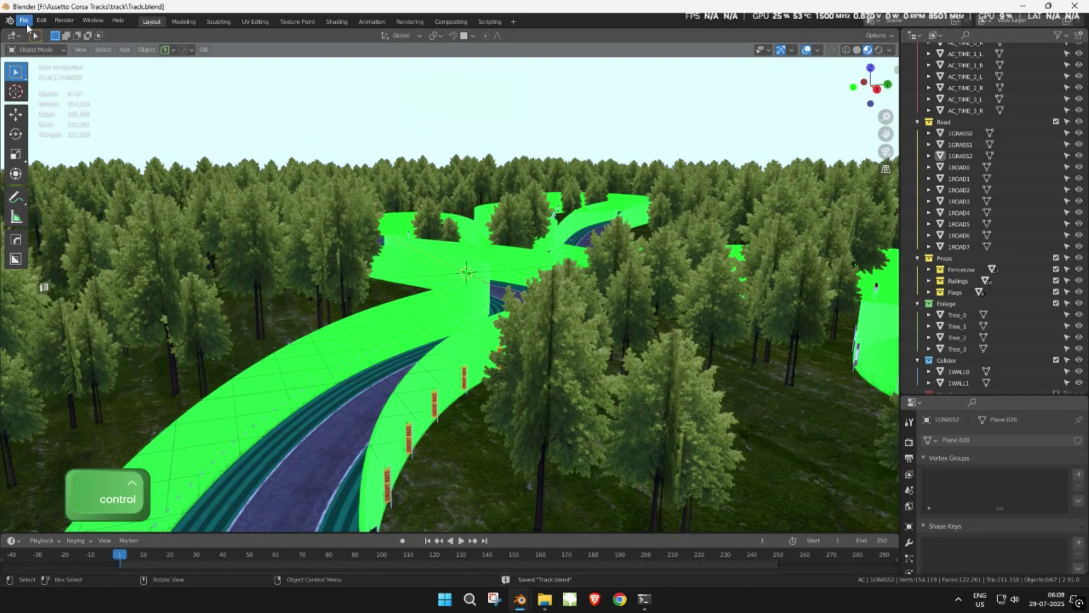
# Step: Export the scene as FBX, overwriting NatureRaceway.fbx in the track folder
pyautogui.click(24, 20)
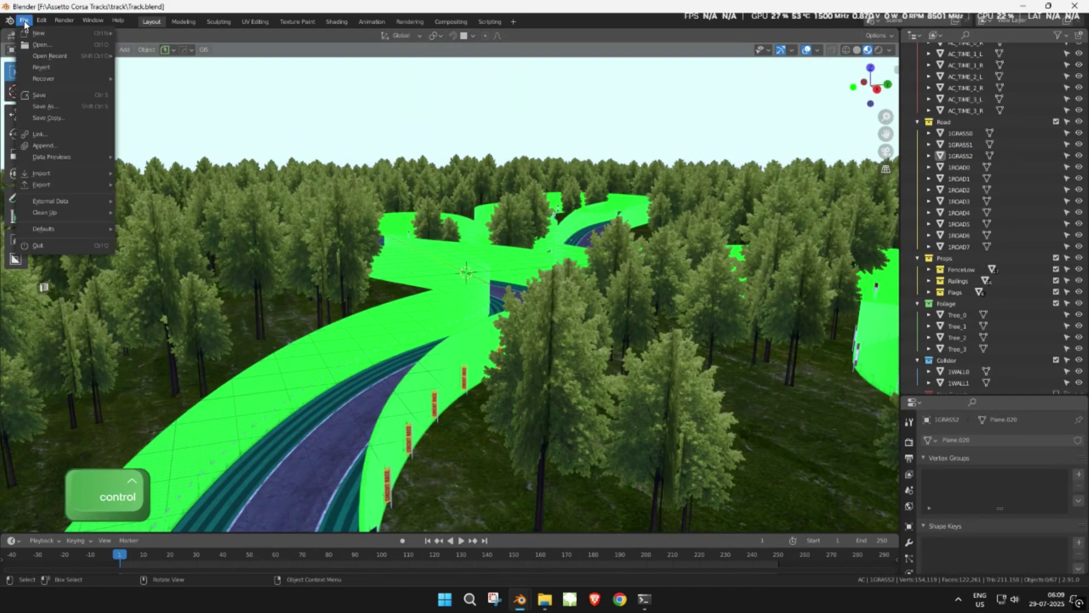
pyautogui.moveTo(54, 185)
pyautogui.click(216, 252)
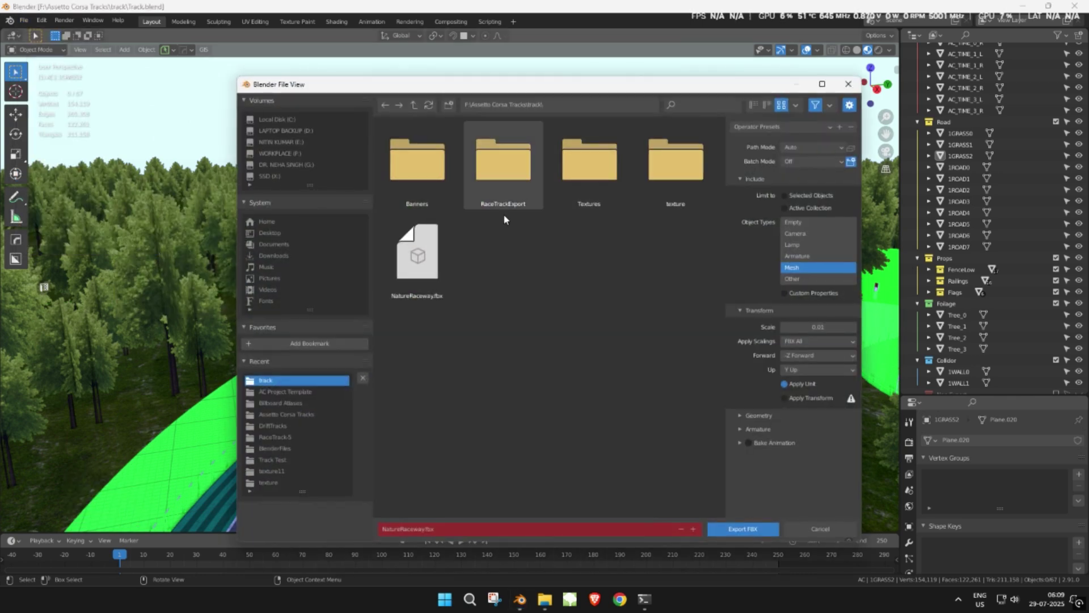
pyautogui.click(418, 255)
pyautogui.click(744, 527)
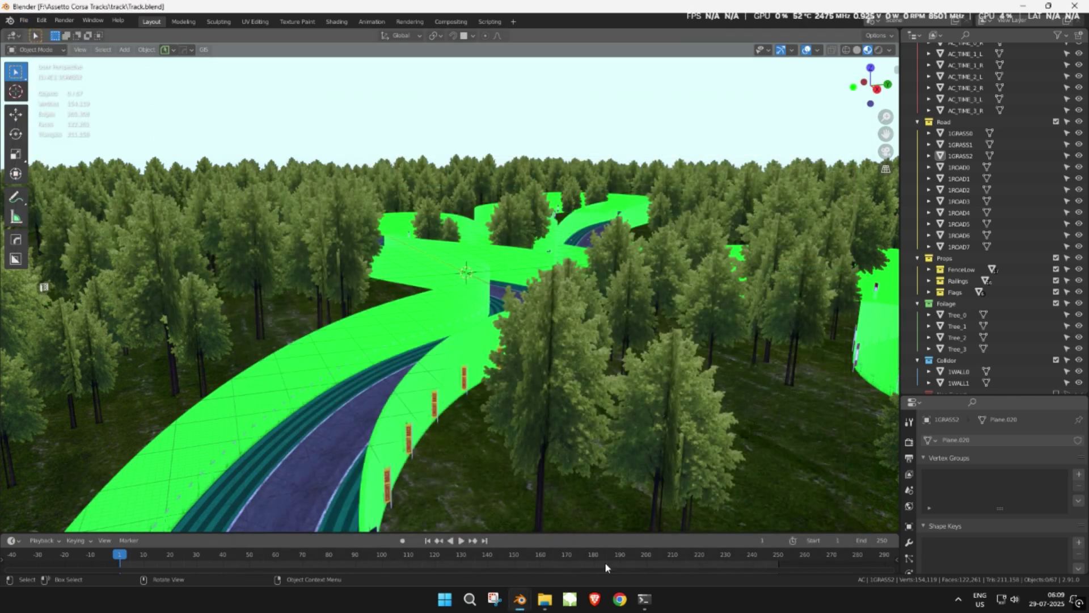
# Step: Switch to File Explorer, launch ksEditor from the sdk editor folder, maximize it and open NatureRaceway.fbx
pyautogui.moveTo(546, 599)
pyautogui.click(495, 564)
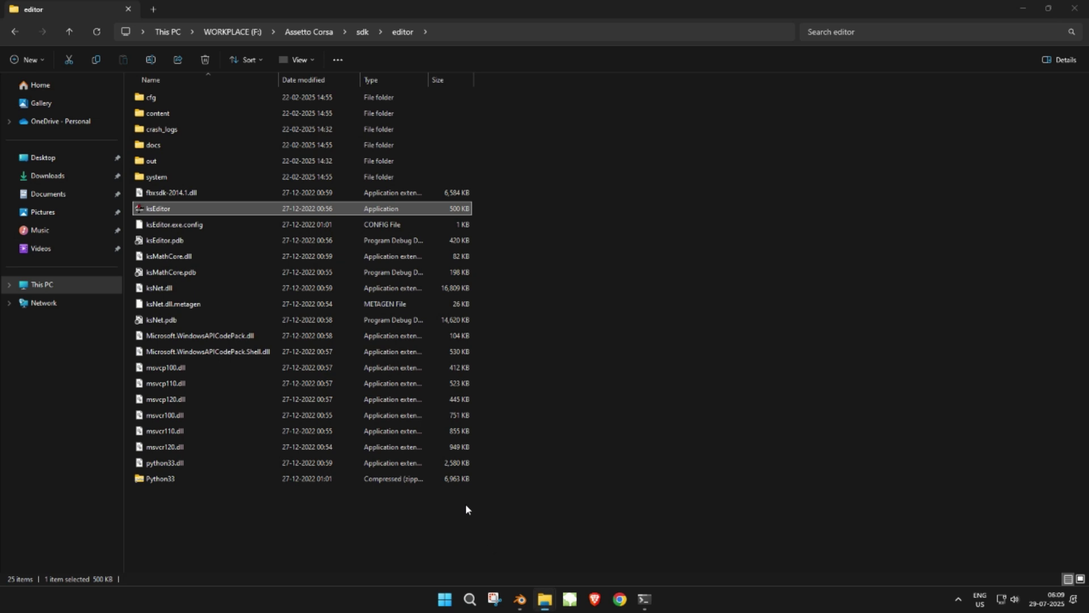
pyautogui.doubleClick(226, 210)
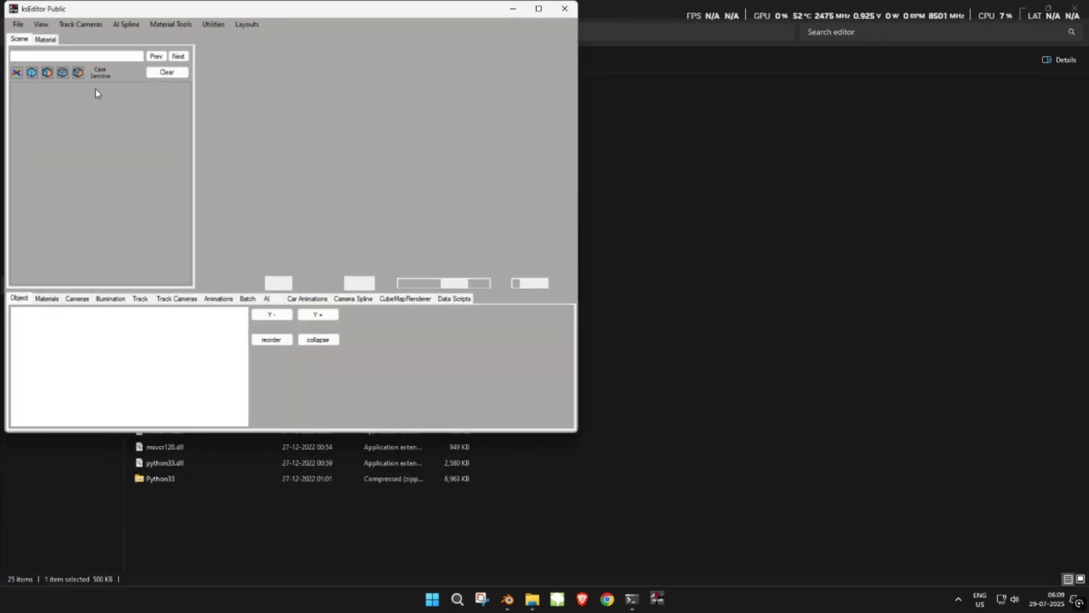
pyautogui.doubleClick(185, 12)
pyautogui.click(13, 19)
pyautogui.click(39, 32)
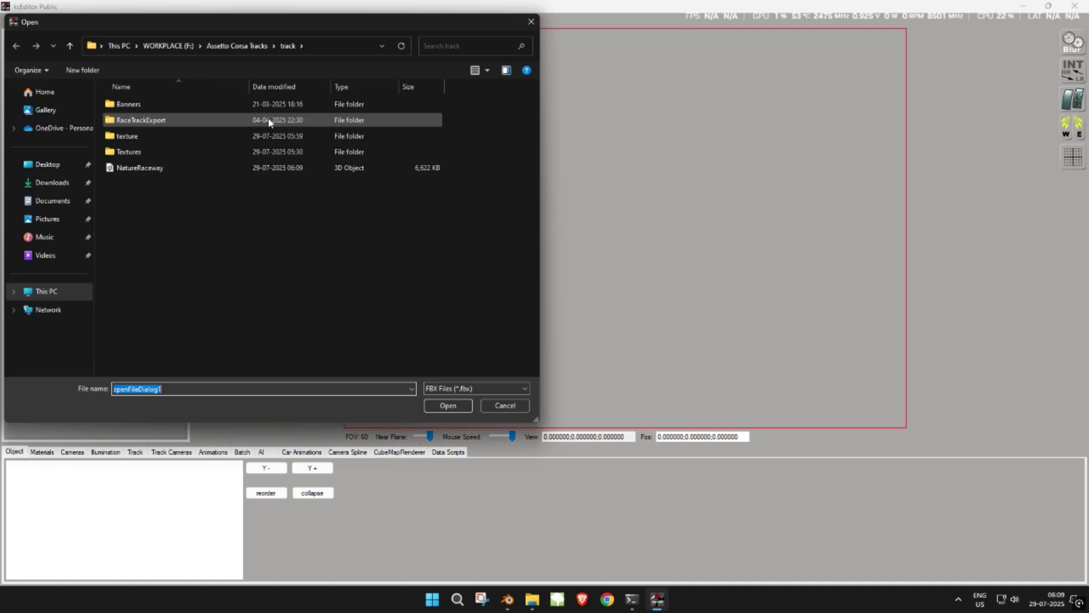
pyautogui.doubleClick(179, 170)
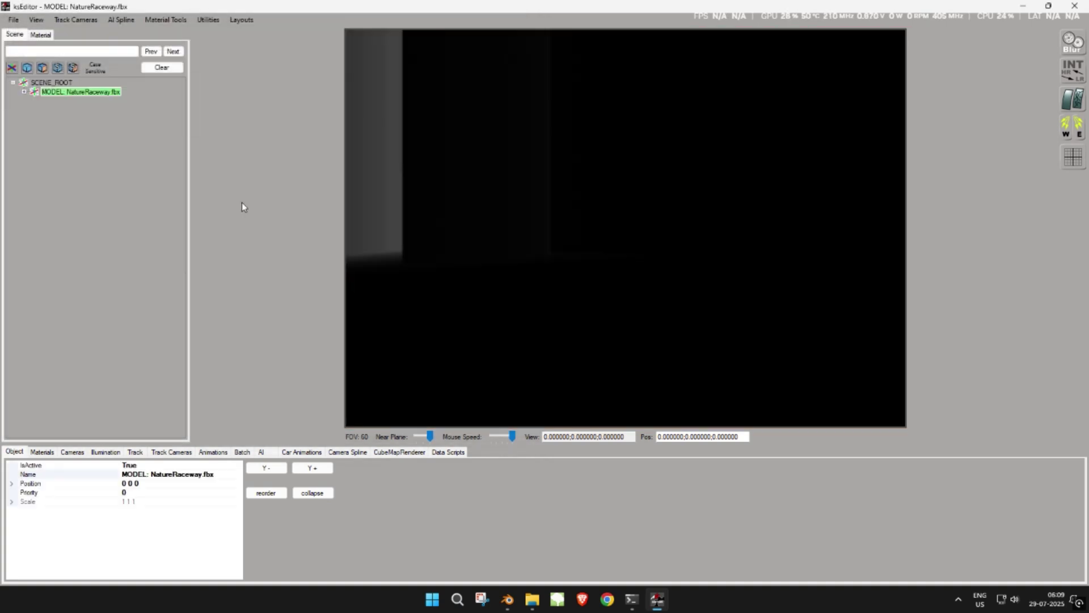
# Step: Examine the imported track model by flying the camera to a road section between the walls
pyautogui.moveTo(448, 209); pyautogui.dragTo(463, 247)
pyautogui.press('Up')
pyautogui.press('Down')
pyautogui.press('Left')
pyautogui.press('Down')
pyautogui.moveTo(463, 251); pyautogui.dragTo(423, 223, button='right')
pyautogui.press('Down')
pyautogui.press('Right')
pyautogui.press('Up')
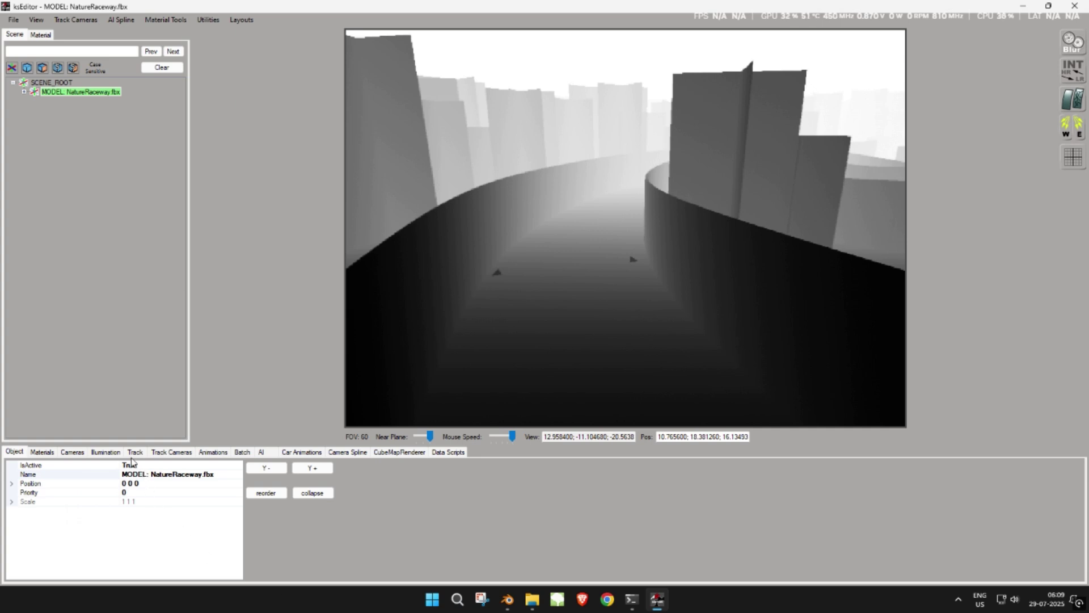
# Step: Load the 4_mid_clear weather and the natural post-processing filter for the scene's illumination
pyautogui.click(108, 453)
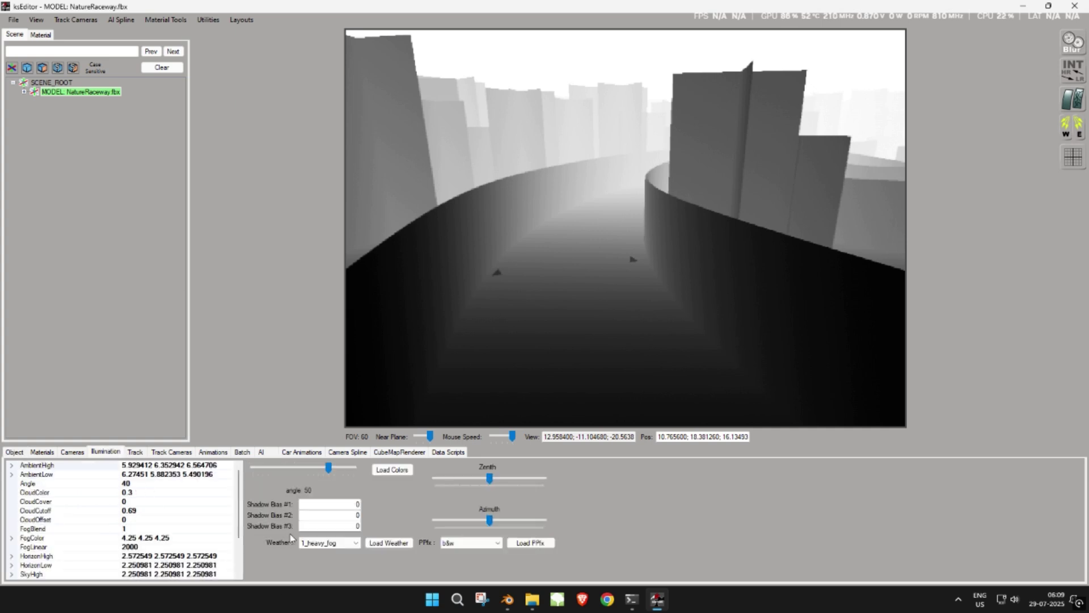
pyautogui.click(334, 544)
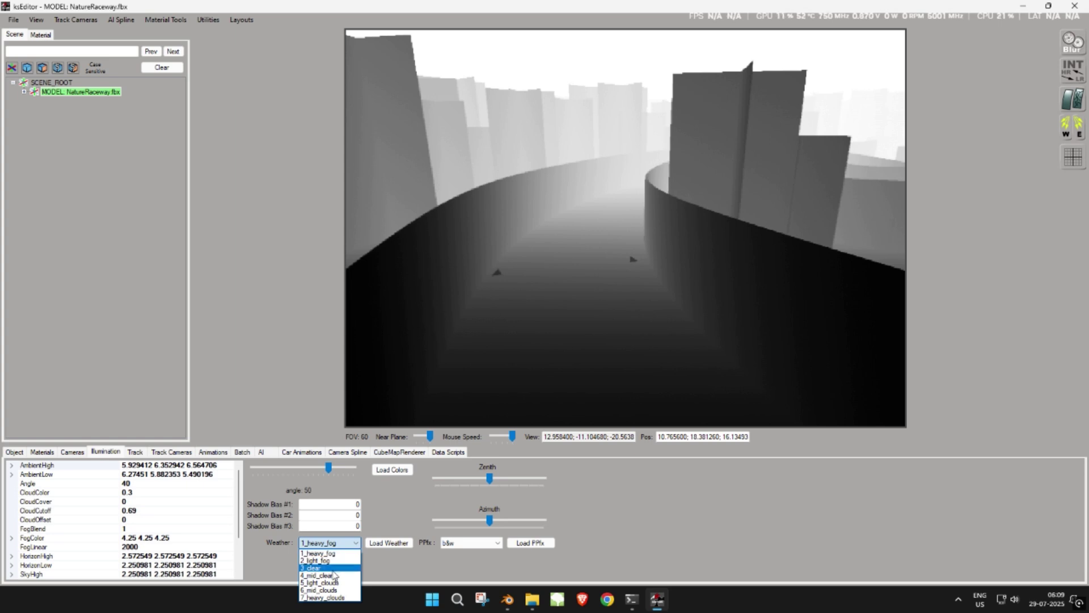
pyautogui.click(334, 576)
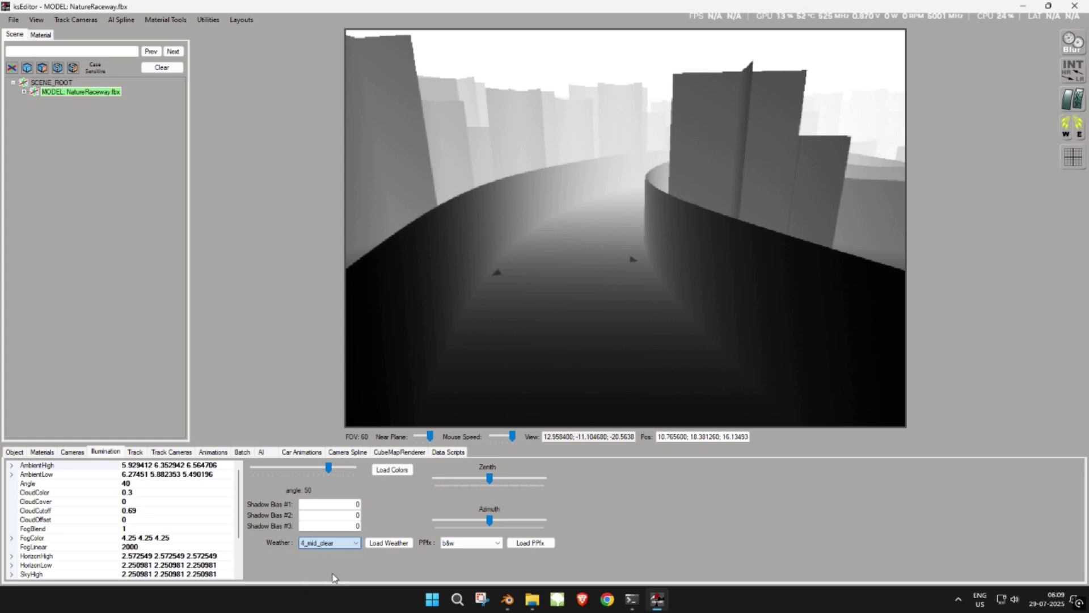
pyautogui.click(396, 546)
pyautogui.click(470, 543)
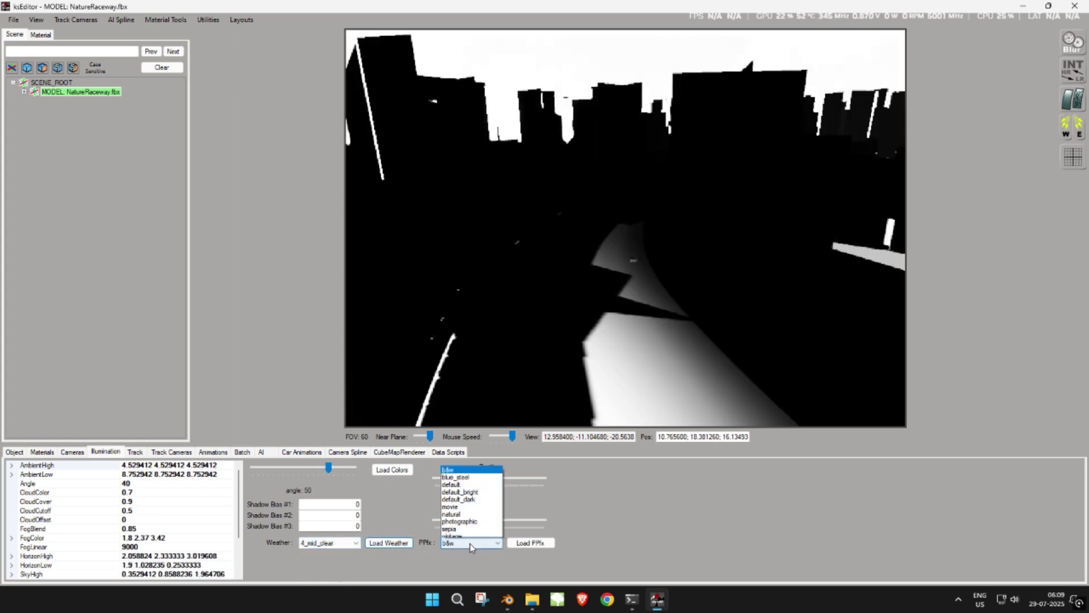
pyautogui.click(462, 512)
pyautogui.click(530, 544)
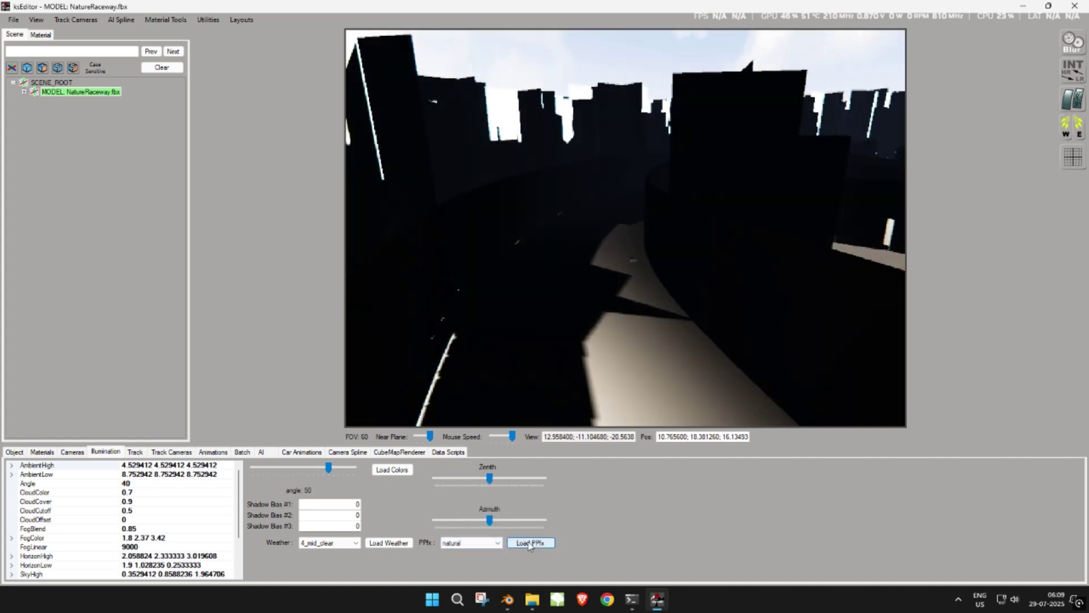
# Step: Pick the Road material in the scene and assign aerial_asphalt_01_diff_2k as its diffuse texture
pyautogui.moveTo(642, 274); pyautogui.dragTo(618, 321, button='right')
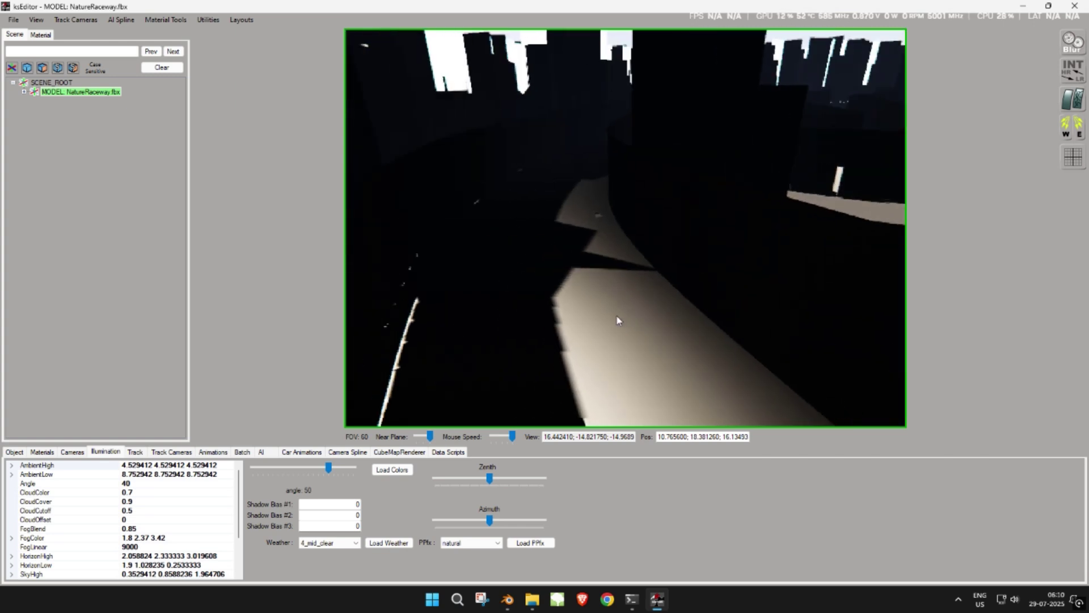
pyautogui.click(42, 35)
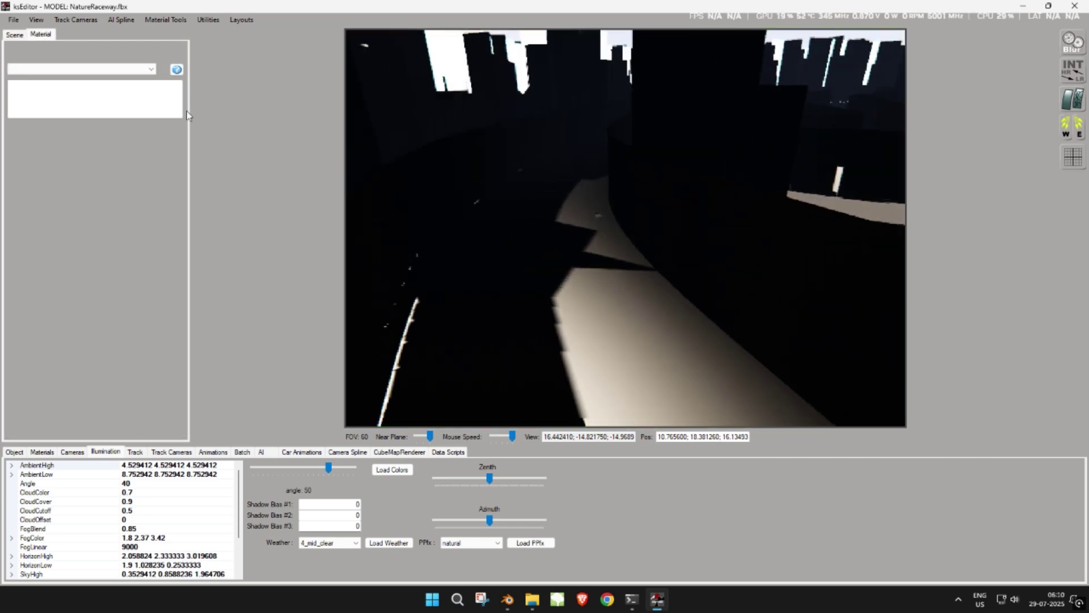
pyautogui.click(589, 309)
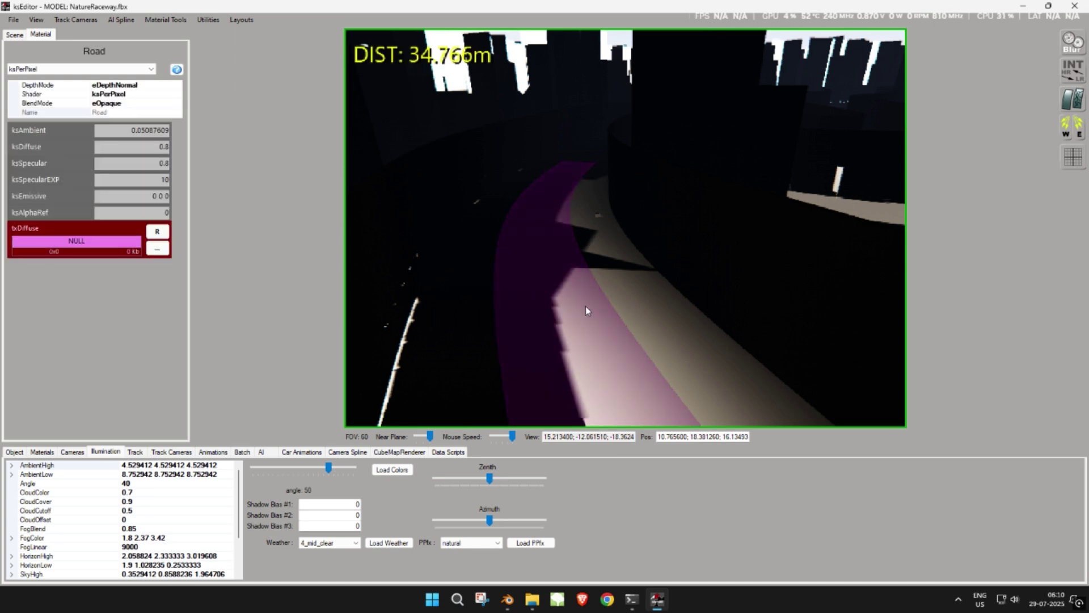
pyautogui.click(585, 304)
pyautogui.click(157, 248)
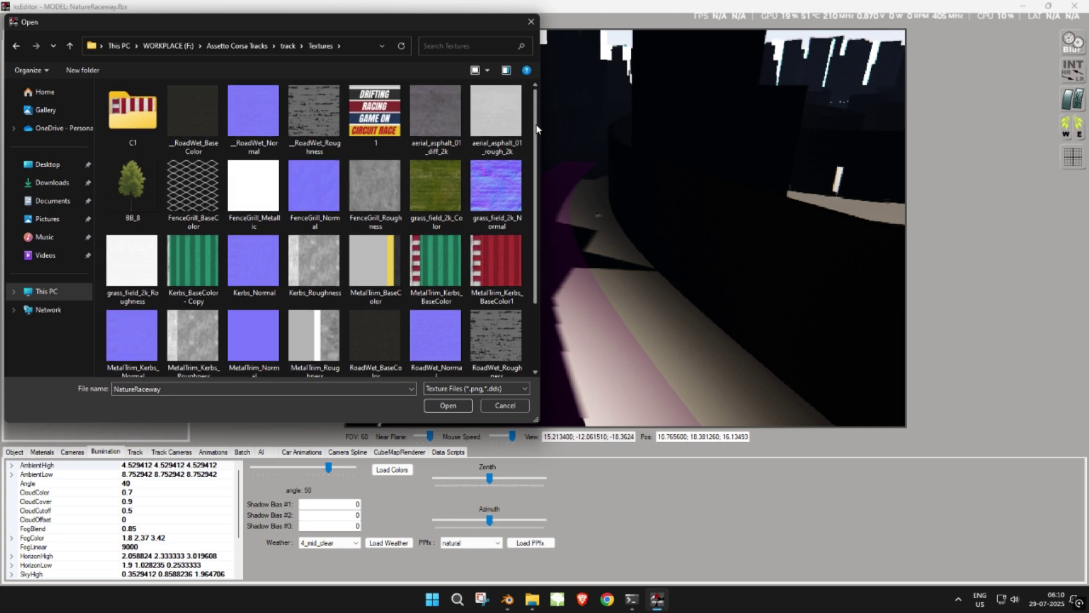
pyautogui.doubleClick(431, 121)
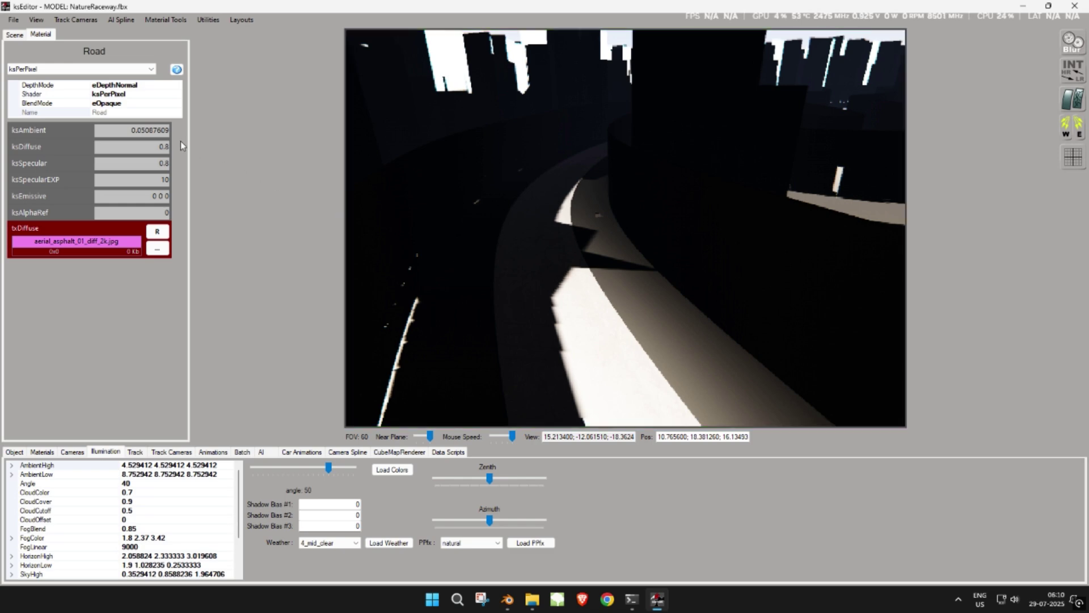
# Step: Set the Road material's ksAmbient to .2, ksDiffuse to .2 and ksSpecular to .05
pyautogui.write('.2')
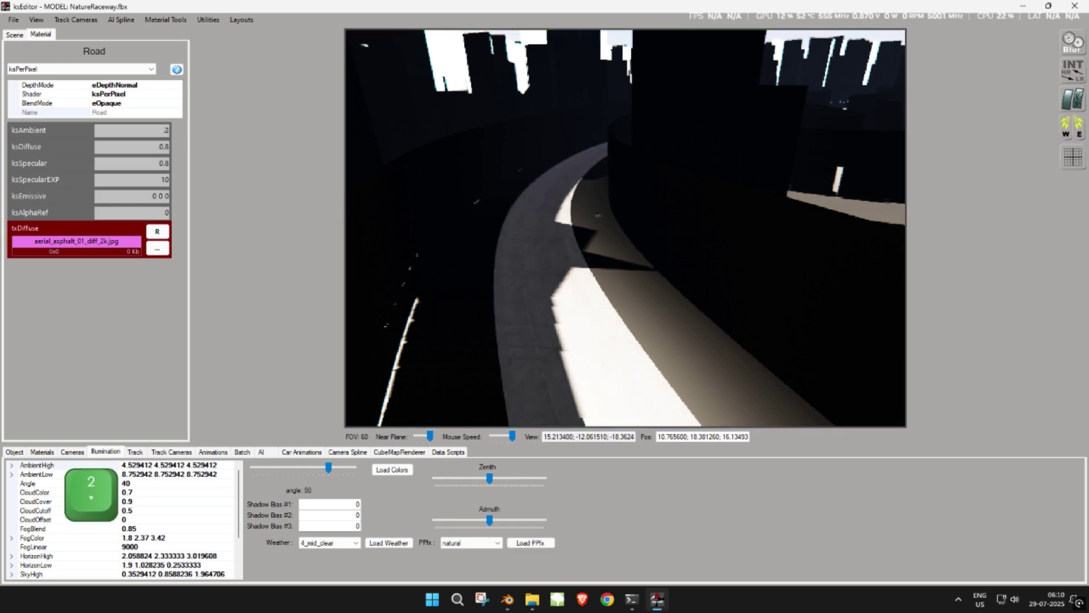
pyautogui.press('Tab')
pyautogui.write('.2')
pyautogui.press('Tab')
pyautogui.write('.')
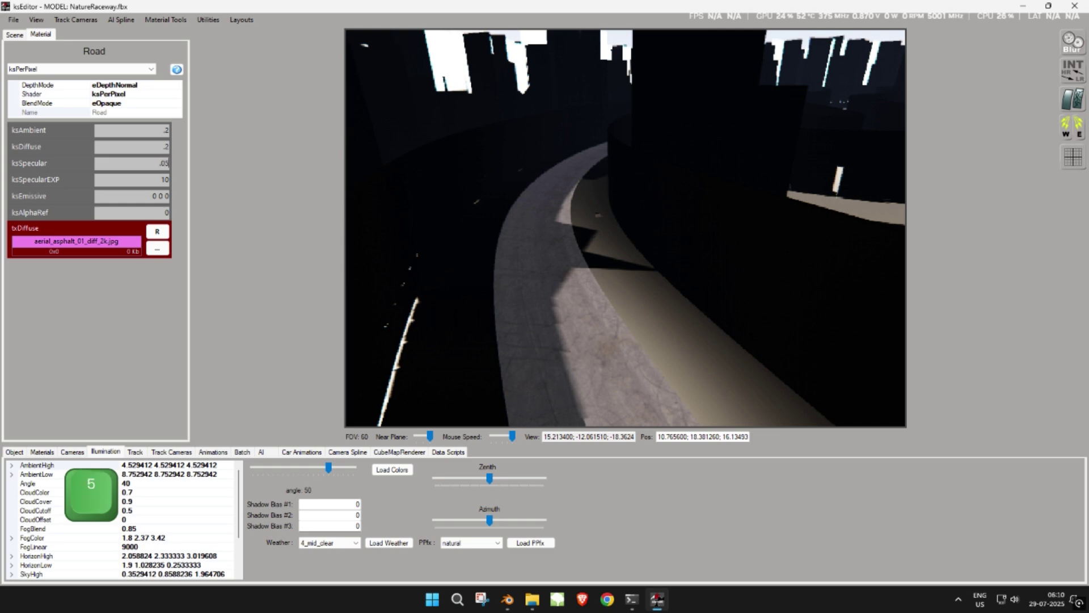
# Step: Pick the Kerbs material in the scene and assign MetalTrim_Kerbs_BaseColor as its diffuse texture
pyautogui.click(618, 268)
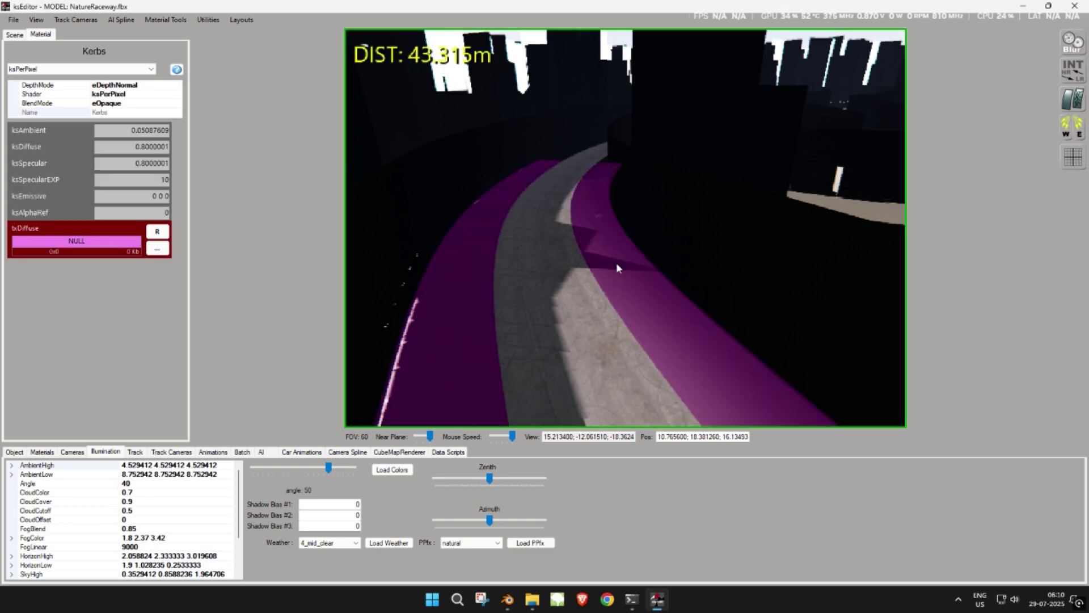
pyautogui.click(158, 249)
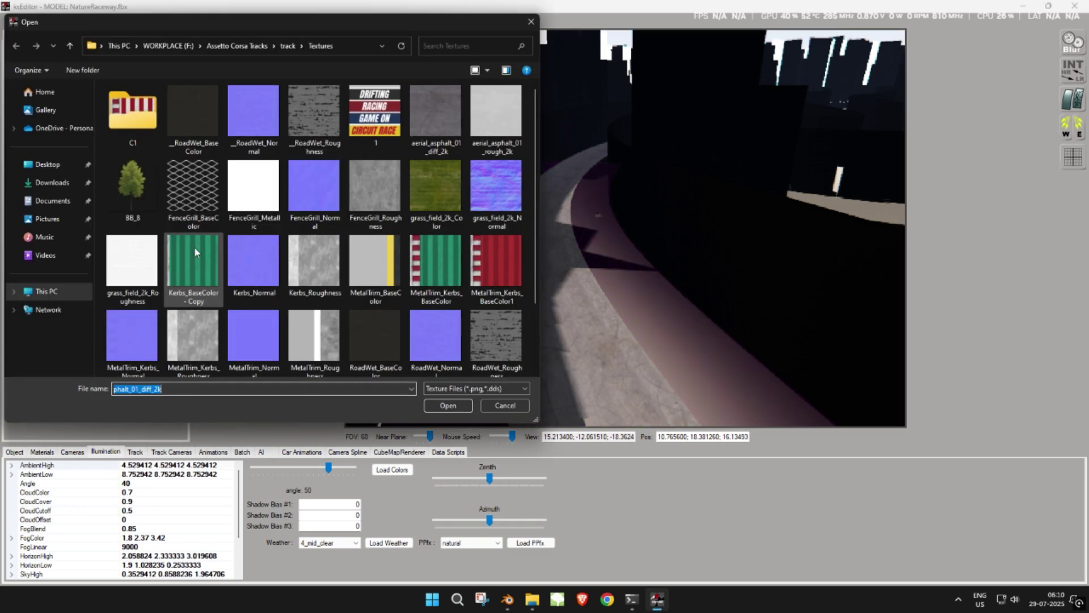
pyautogui.doubleClick(420, 272)
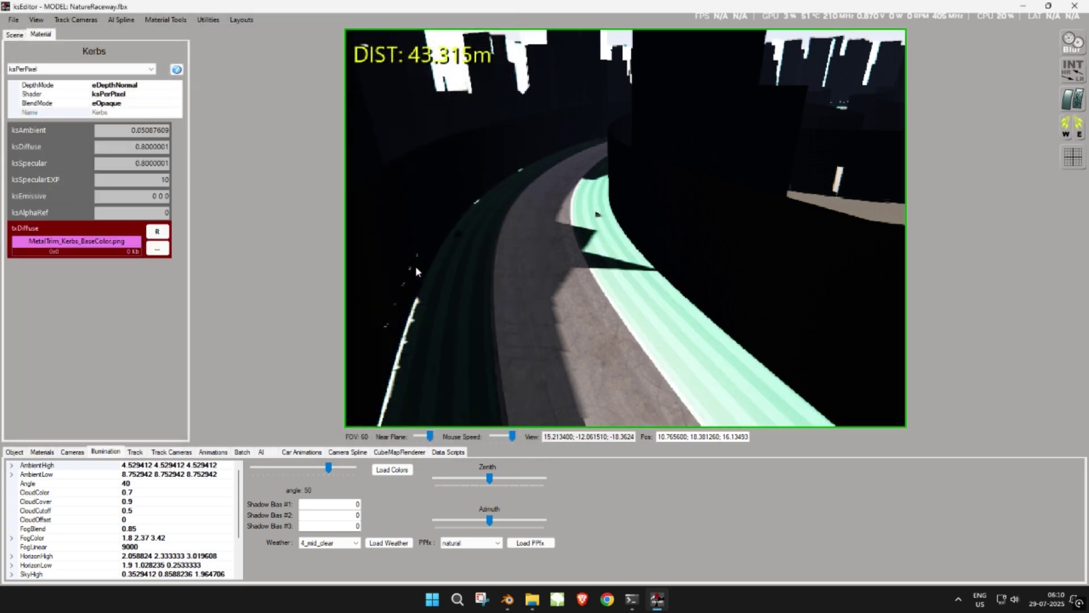
# Step: Set the Kerbs material's ksAmbient to .2, ksDiffuse to .2 and ksSpecular to .05
pyautogui.doubleClick(151, 130)
pyautogui.write('.2')
pyautogui.press('Tab')
pyautogui.write('.2')
pyautogui.press('Tab')
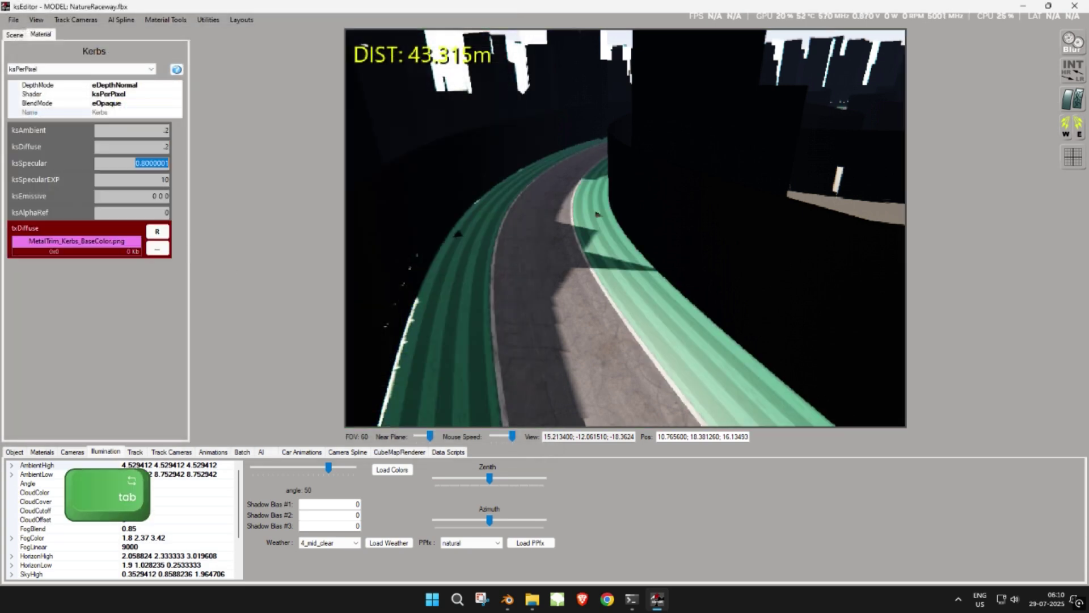
pyautogui.write('.05')
# Step: Pick the tree billboard material BB_1 in the scene and change its shader to ksTree
pyautogui.click(574, 181)
pyautogui.press('Left')
pyautogui.moveTo(515, 271); pyautogui.dragTo(626, 196)
pyautogui.press('Down')
pyautogui.press('Right')
pyautogui.doubleClick(626, 197)
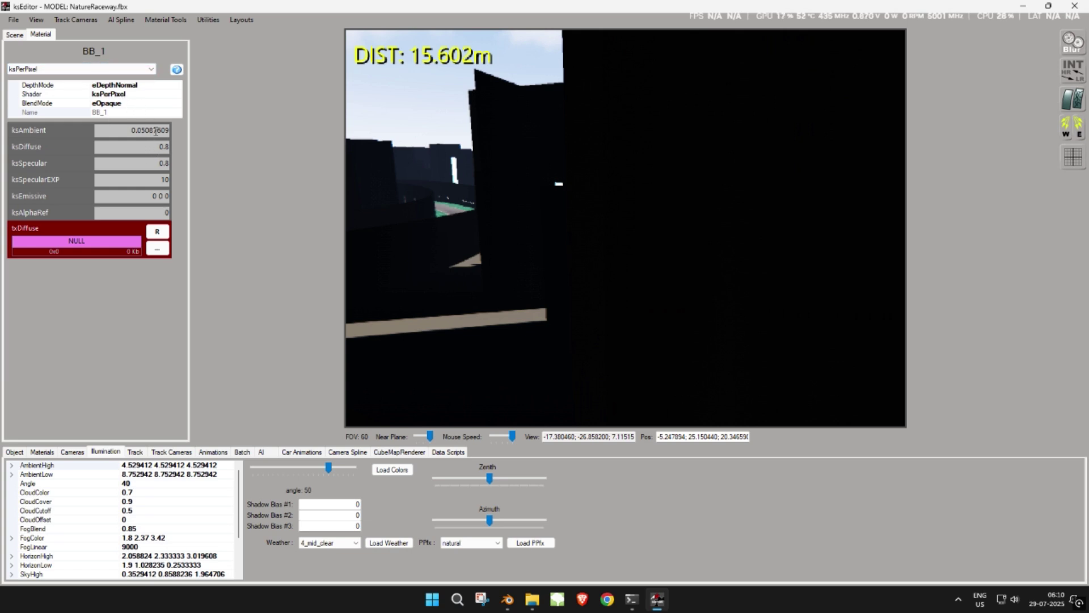
pyautogui.click(136, 69)
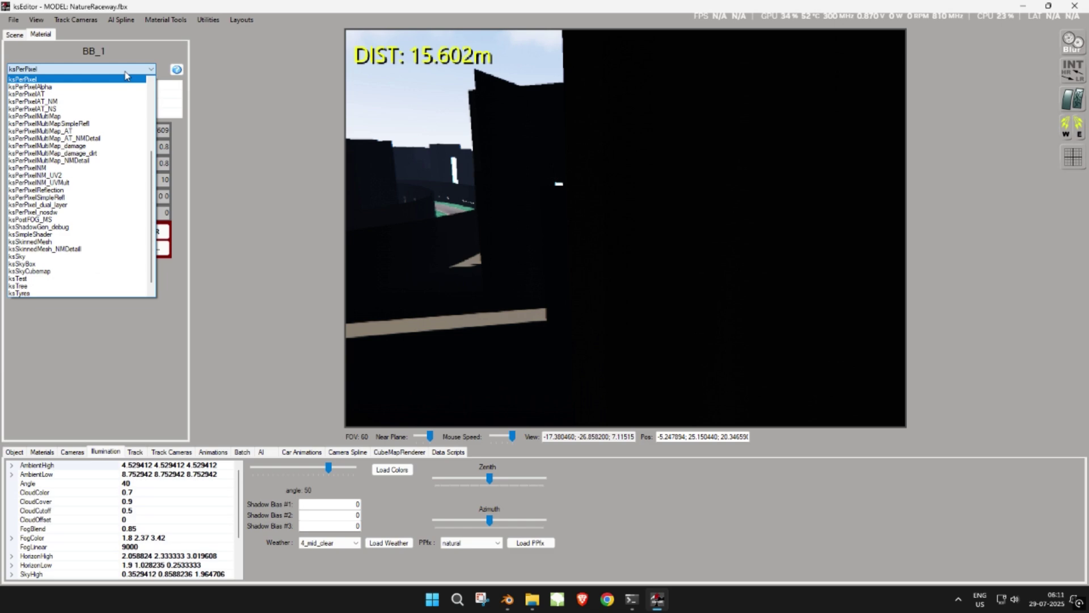
pyautogui.click(57, 286)
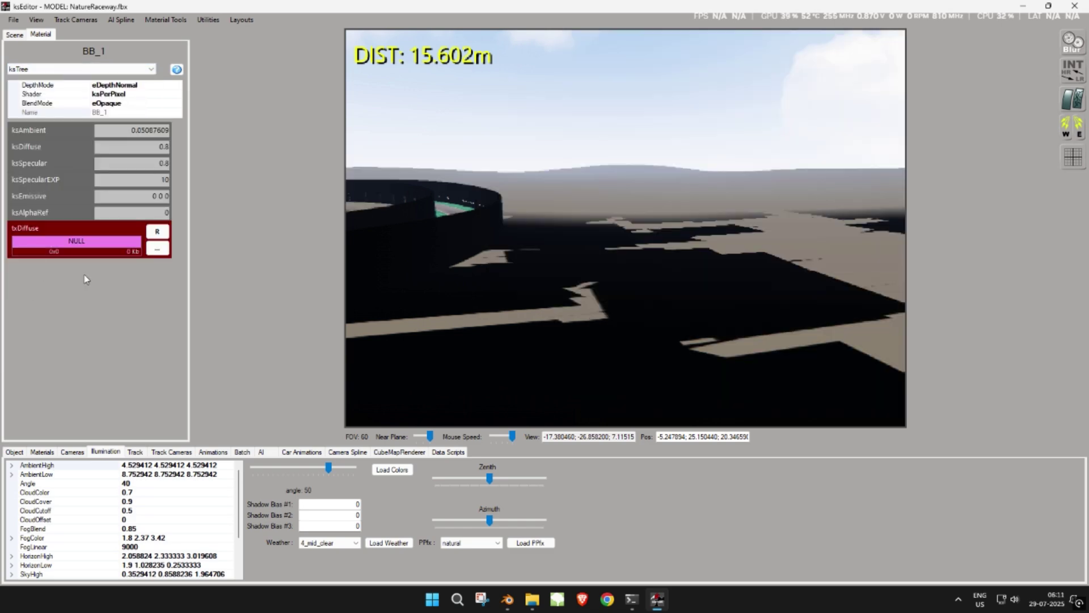
# Step: Assign the BB_8 tree image as the diffuse texture of the BB_1 material
pyautogui.click(159, 250)
pyautogui.scroll(-1, 144, 193)
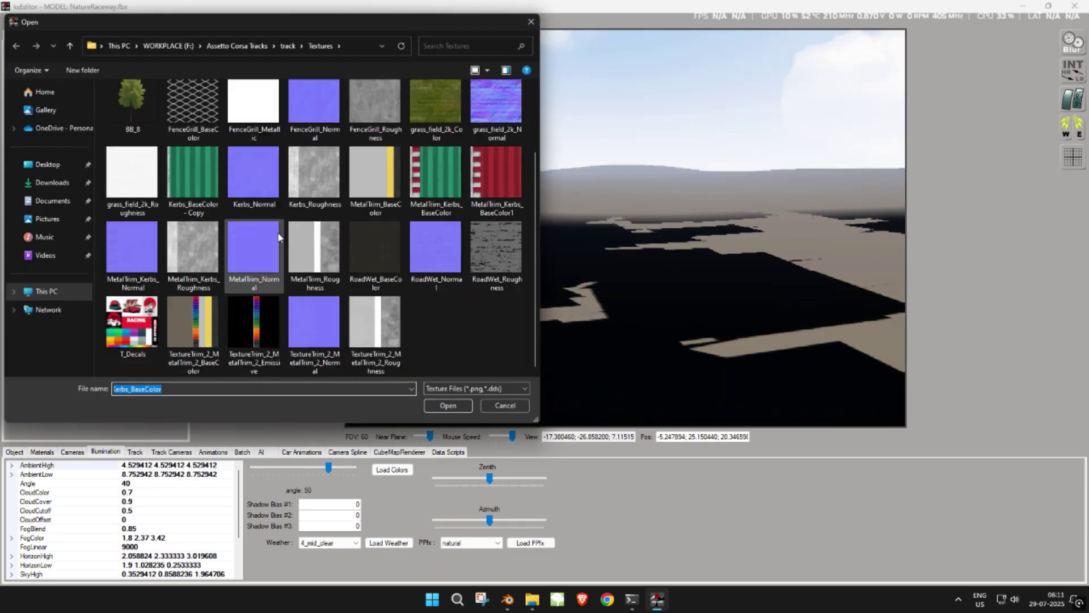
pyautogui.scroll(1, 145, 193)
pyautogui.click(145, 193)
pyautogui.doubleClick(145, 193)
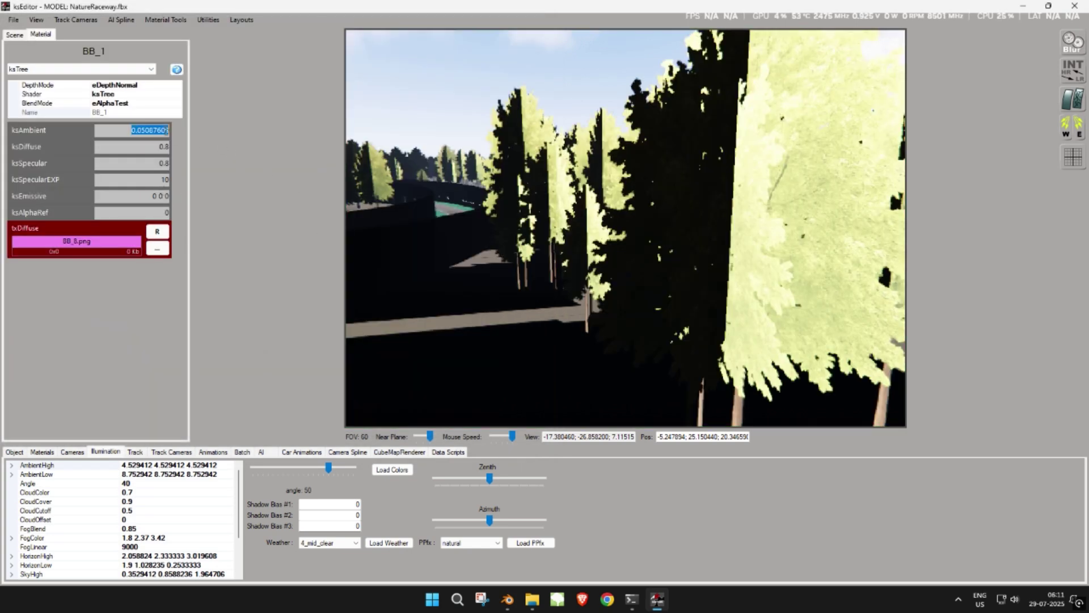
# Step: Set the BB_1 material's ksAmbient to .2, ksDiffuse to .2, ksSpecular to .01 and ksAlphaRef to .15
pyautogui.write('2')
pyautogui.press('Tab')
pyautogui.write('.')
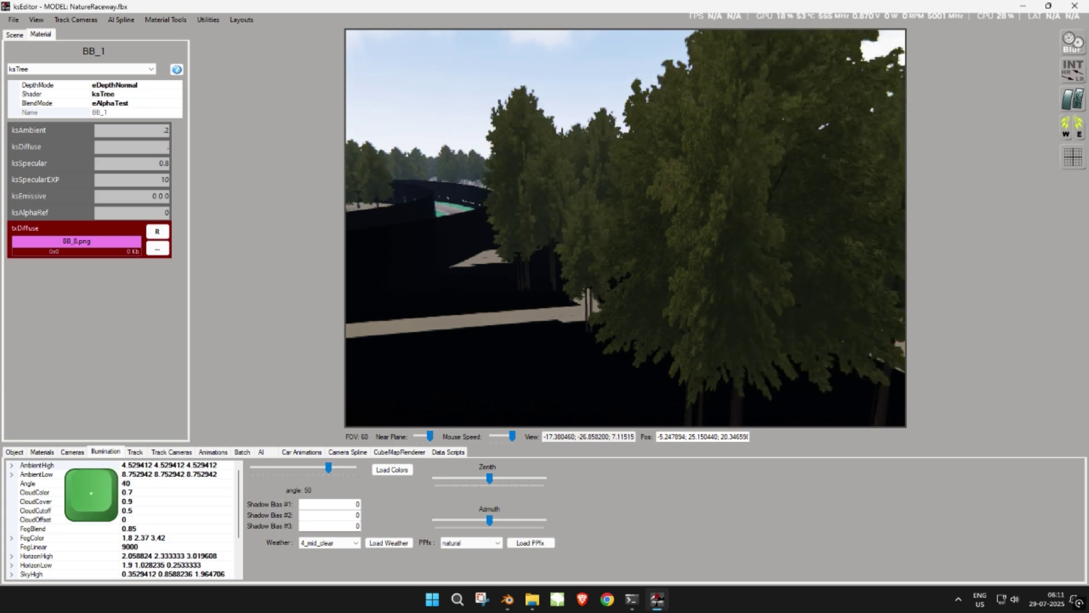
pyautogui.write('2')
pyautogui.press('Tab')
pyautogui.write('.')
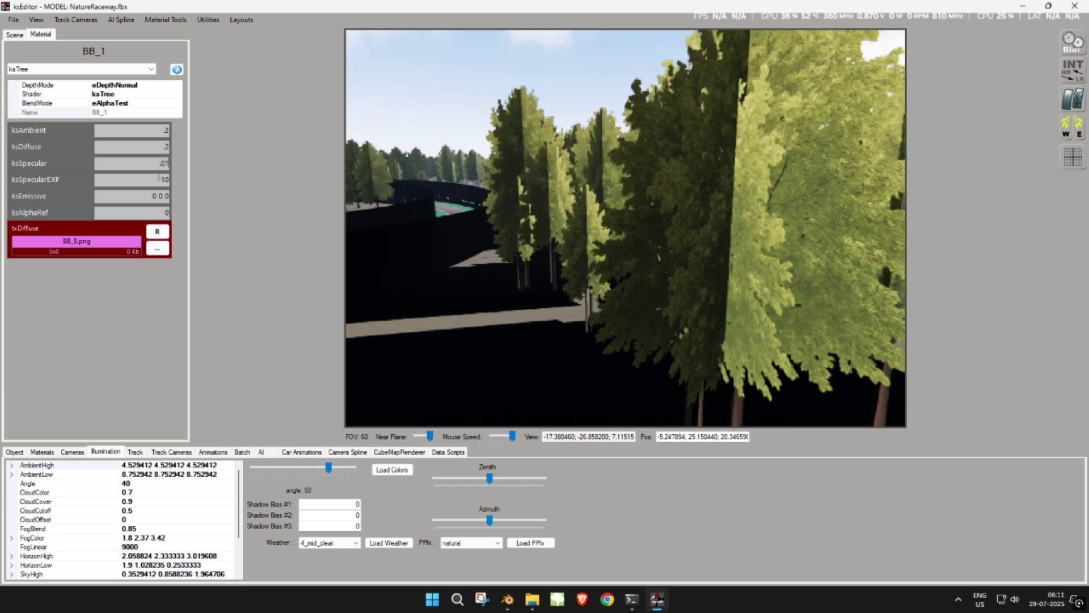
pyautogui.write('1')
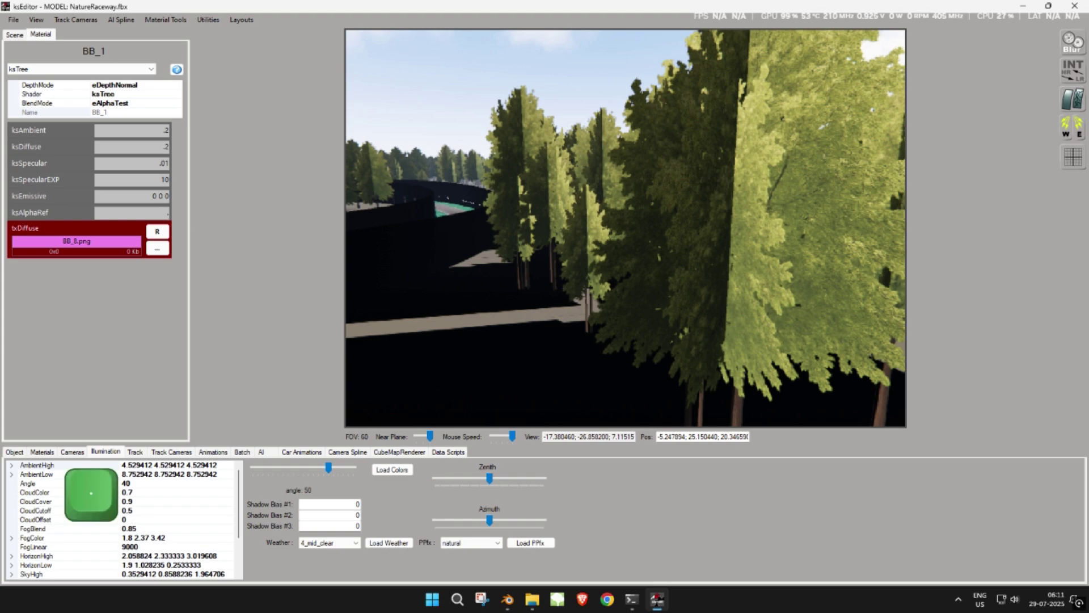
pyautogui.write('5')
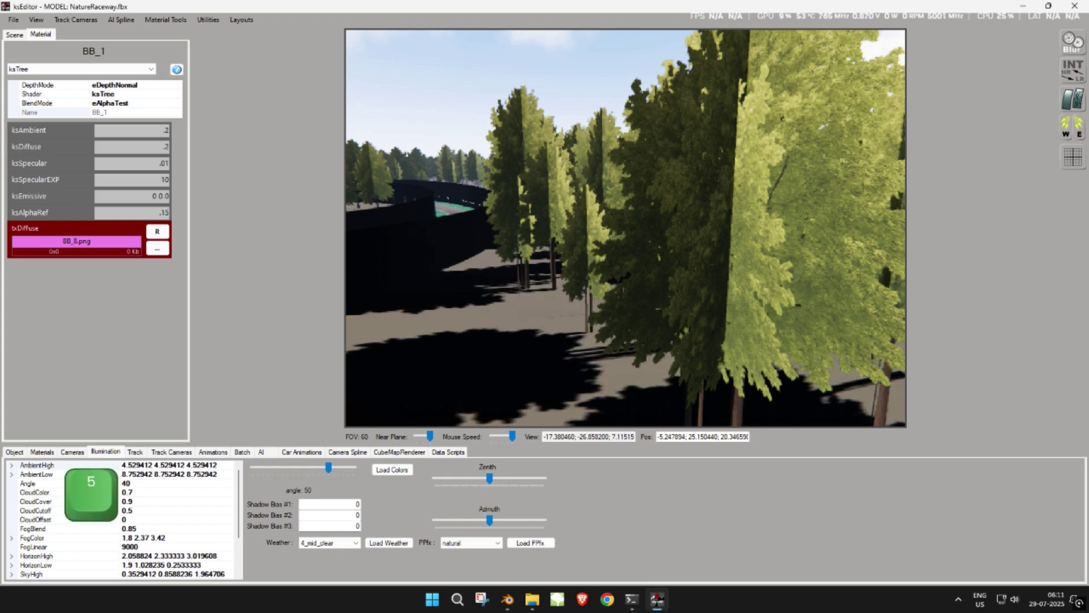
# Step: Pick the inner collision wall 1WALL1 in the scene and set its IsRenderable property to False
pyautogui.moveTo(475, 234); pyautogui.dragTo(451, 242)
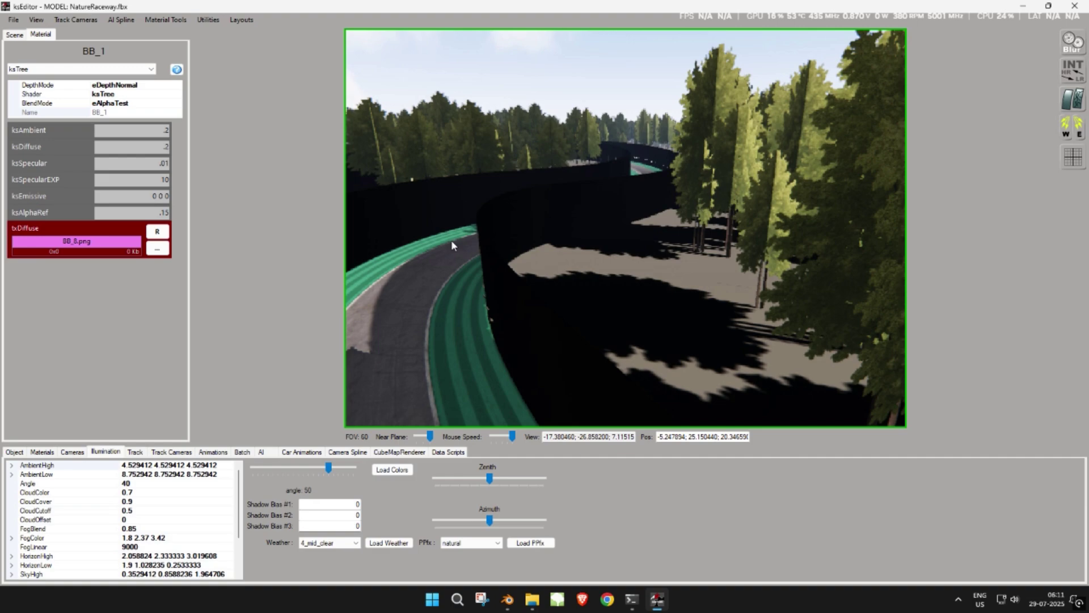
pyautogui.click(768, 274)
pyautogui.press('Right')
pyautogui.press('Up')
pyautogui.press('Left')
pyautogui.press('Down')
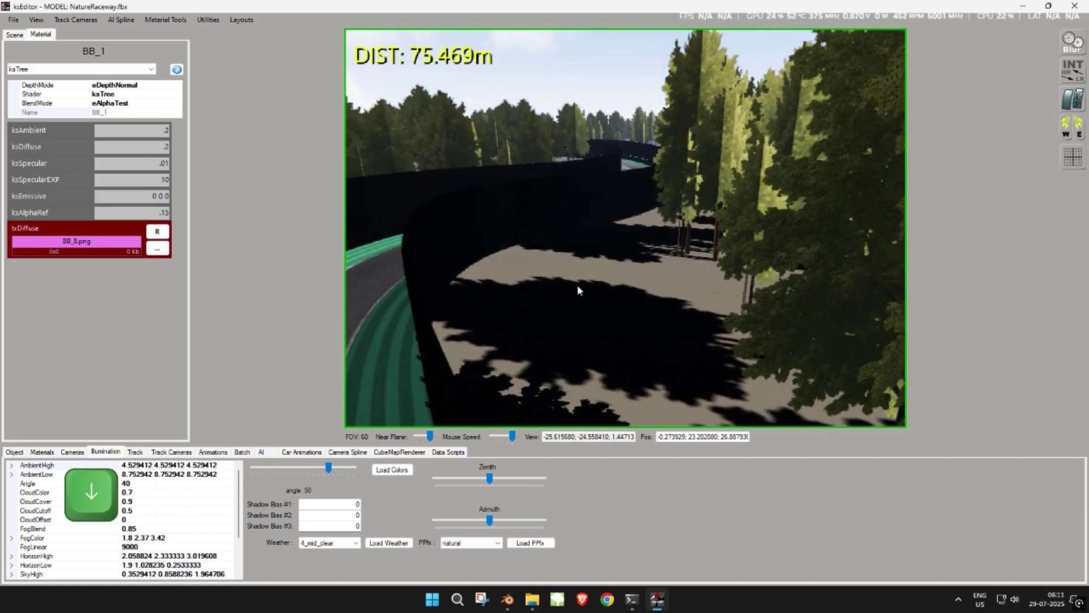
pyautogui.moveTo(577, 284); pyautogui.dragTo(505, 290)
pyautogui.click(505, 288)
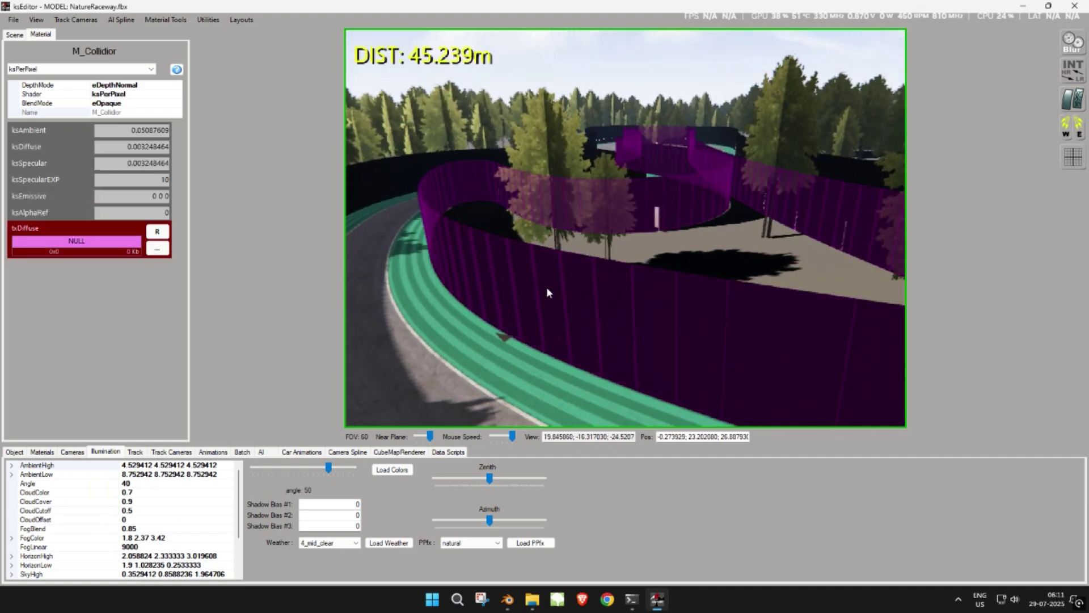
pyautogui.click(135, 285)
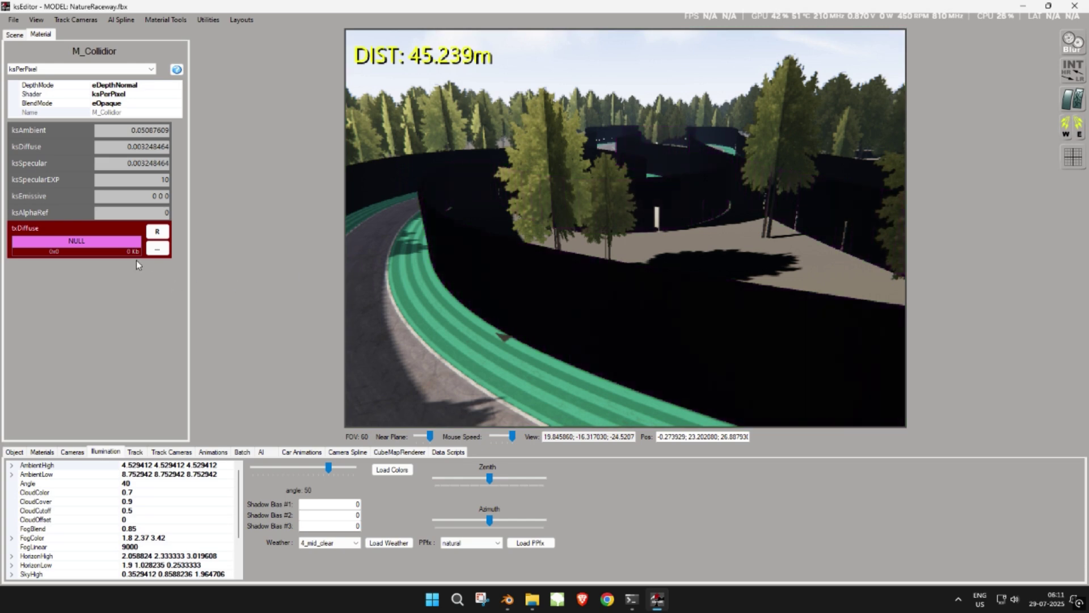
pyautogui.click(43, 453)
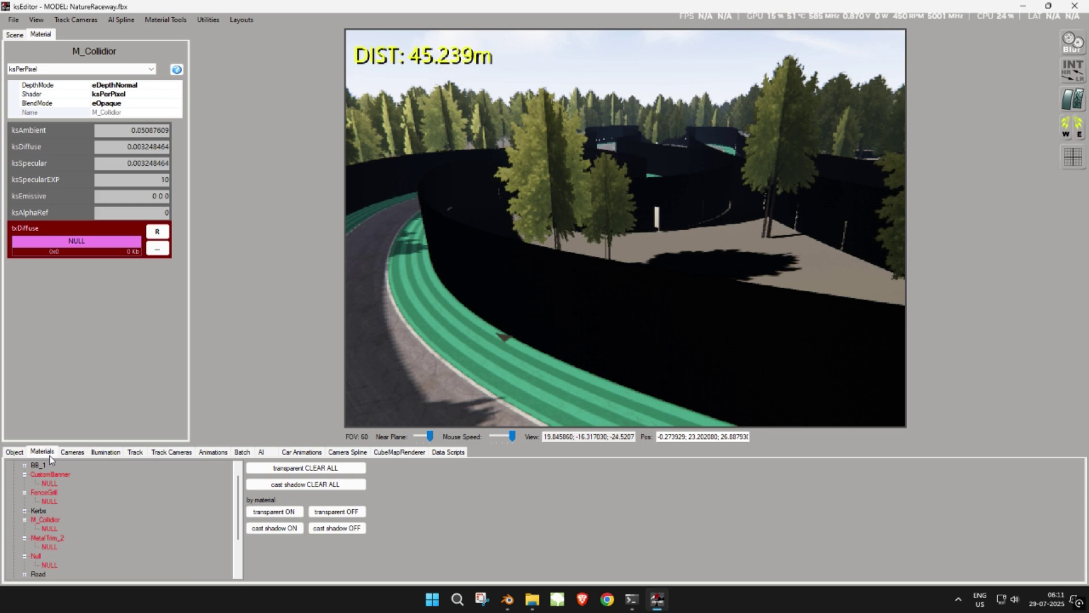
pyautogui.click(73, 455)
pyautogui.click(17, 456)
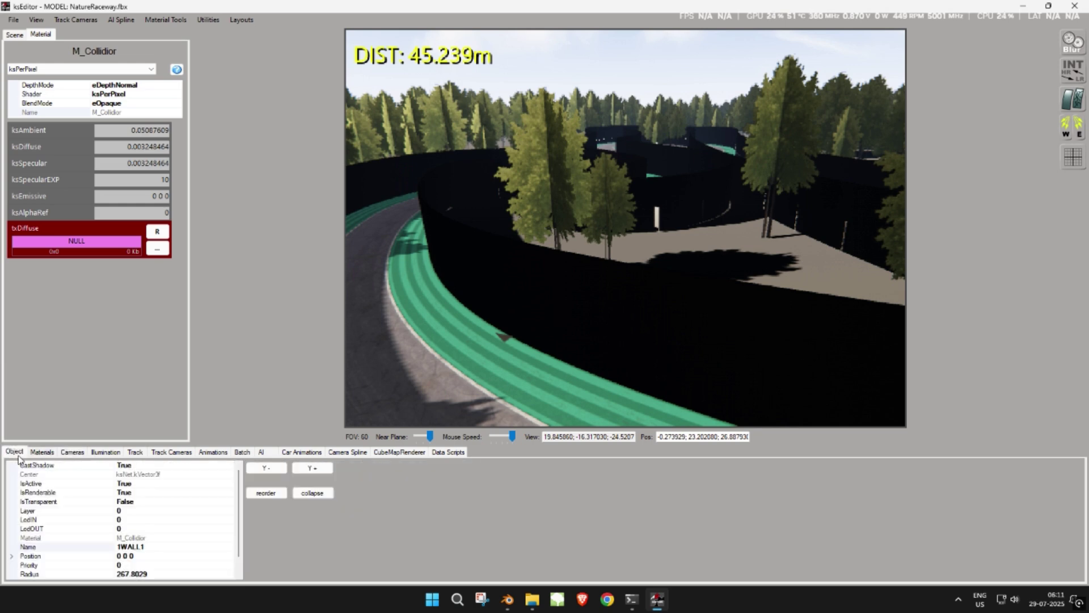
pyautogui.click(124, 493)
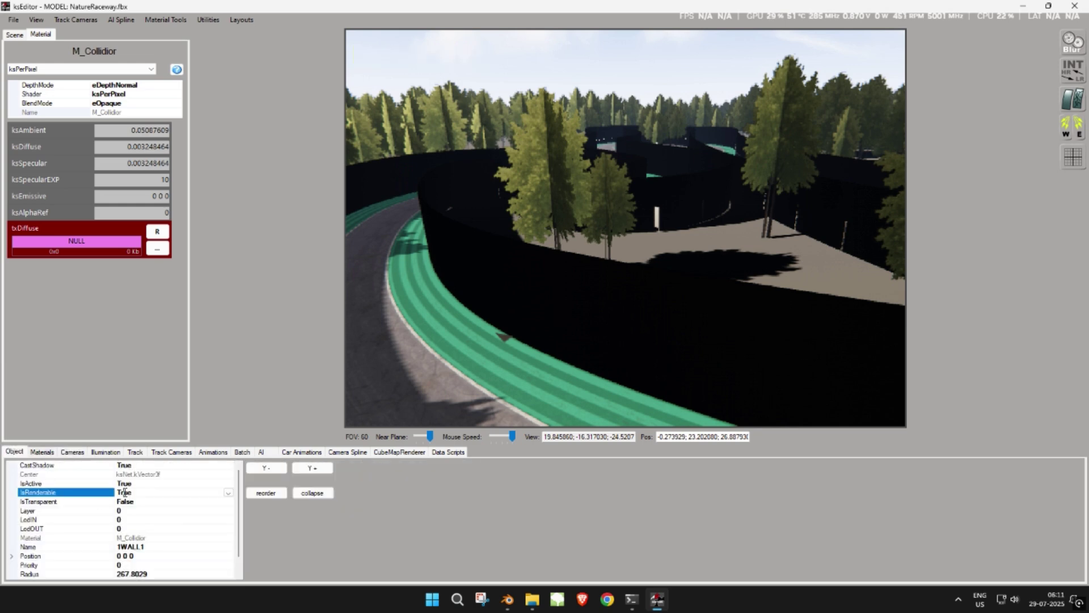
pyautogui.click(228, 494)
pyautogui.click(180, 512)
pyautogui.click(468, 379)
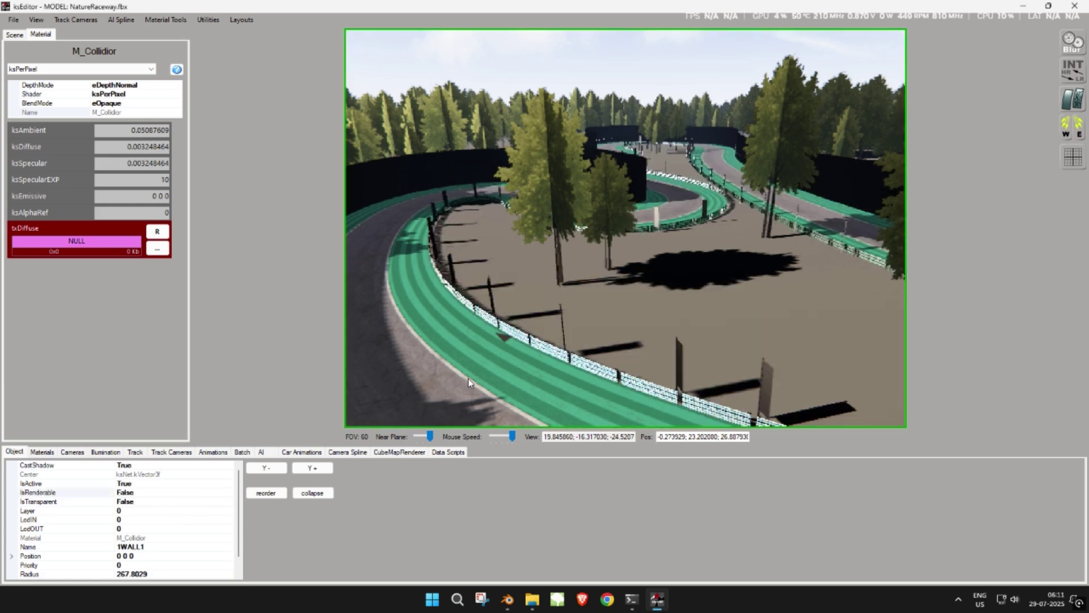
# Step: Pick the outer collision wall 1WALL0 in the scene and set its IsRenderable property to False
pyautogui.moveTo(515, 356); pyautogui.dragTo(461, 353)
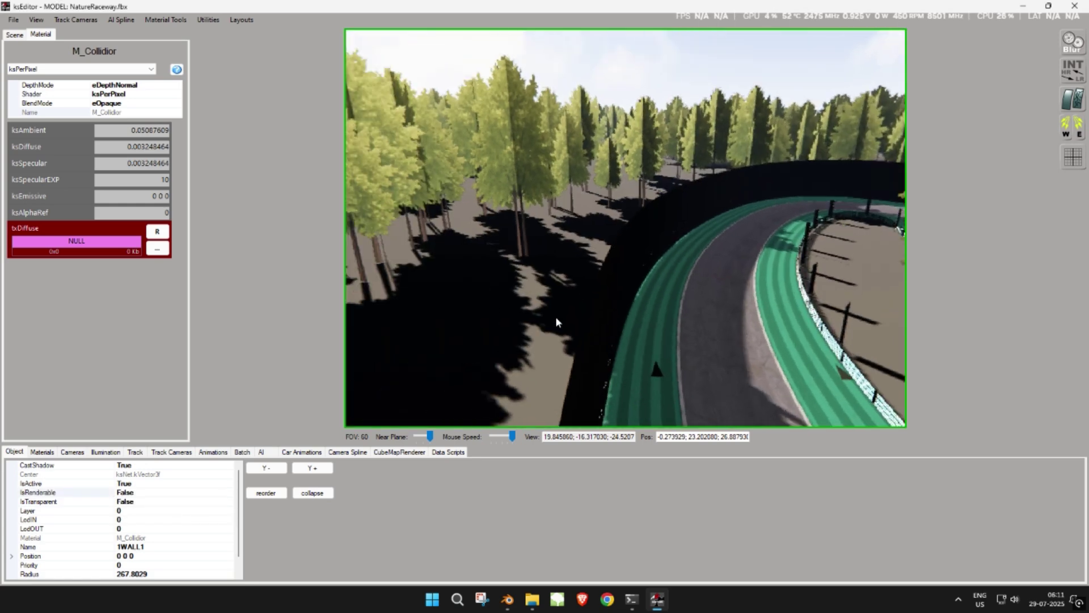
pyautogui.click(601, 302)
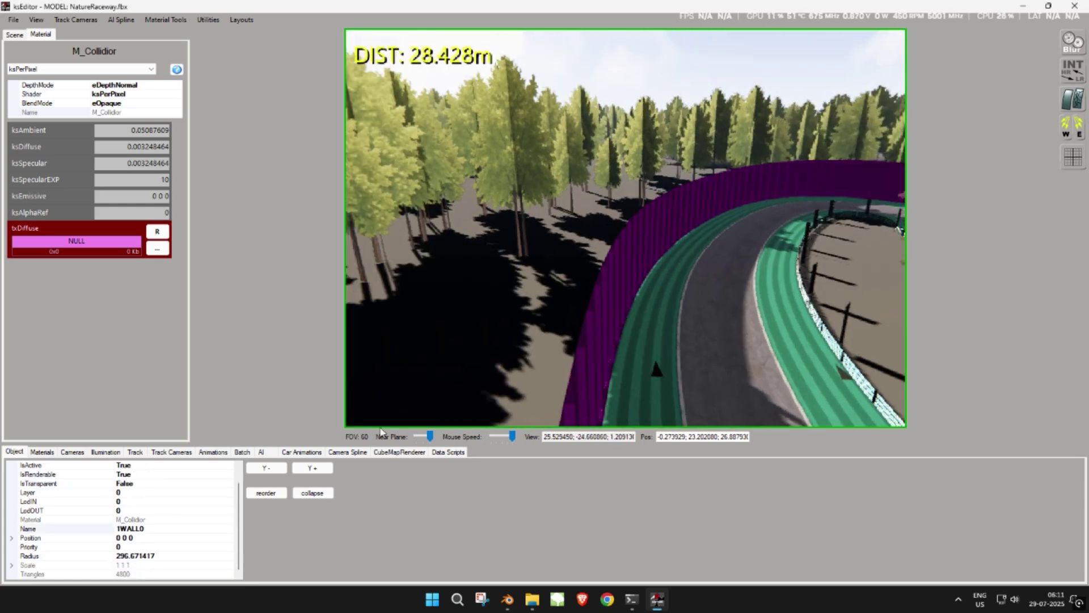
pyautogui.click(134, 484)
pyautogui.click(166, 474)
pyautogui.click(228, 475)
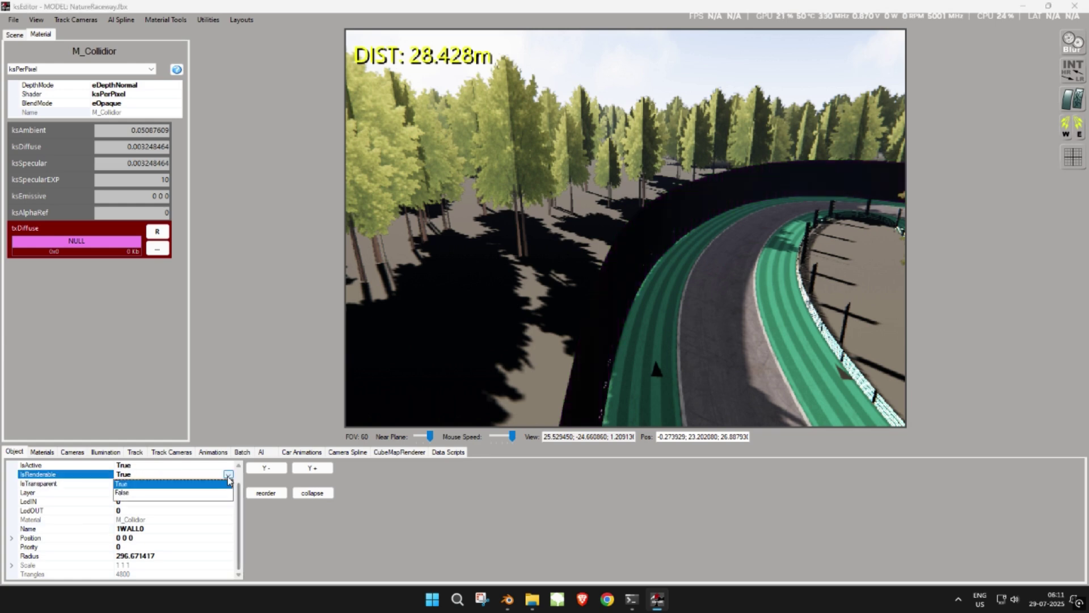
pyautogui.click(173, 492)
pyautogui.moveTo(623, 360); pyautogui.dragTo(674, 324, button='right')
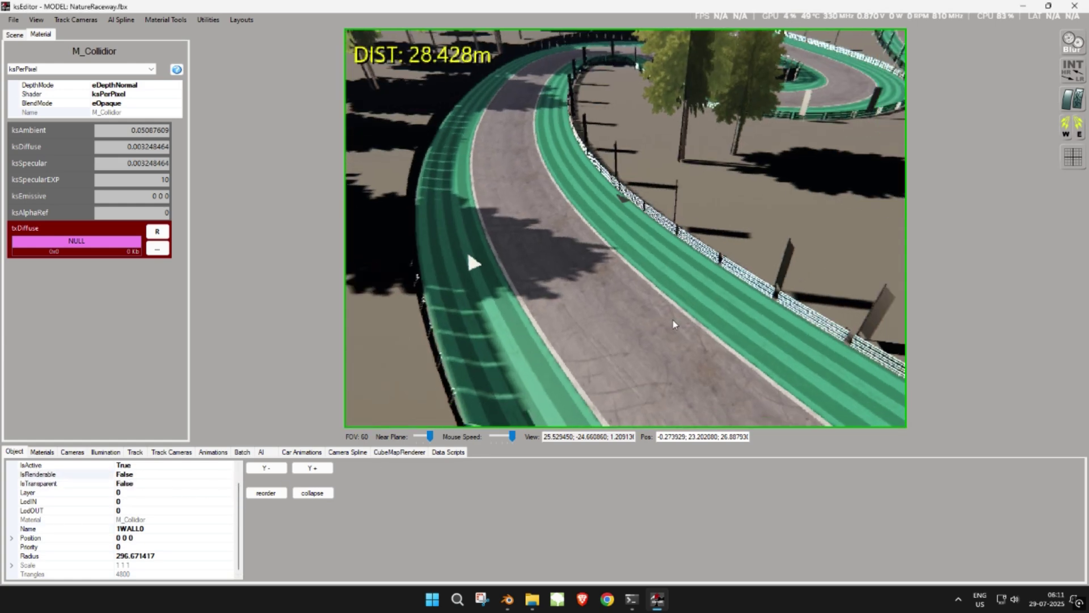
# Step: Select the 1GRASS0 mesh in the scene hierarchy and bring up its Terrain material
pyautogui.click(748, 213)
pyautogui.moveTo(766, 219); pyautogui.dragTo(644, 199, button='right')
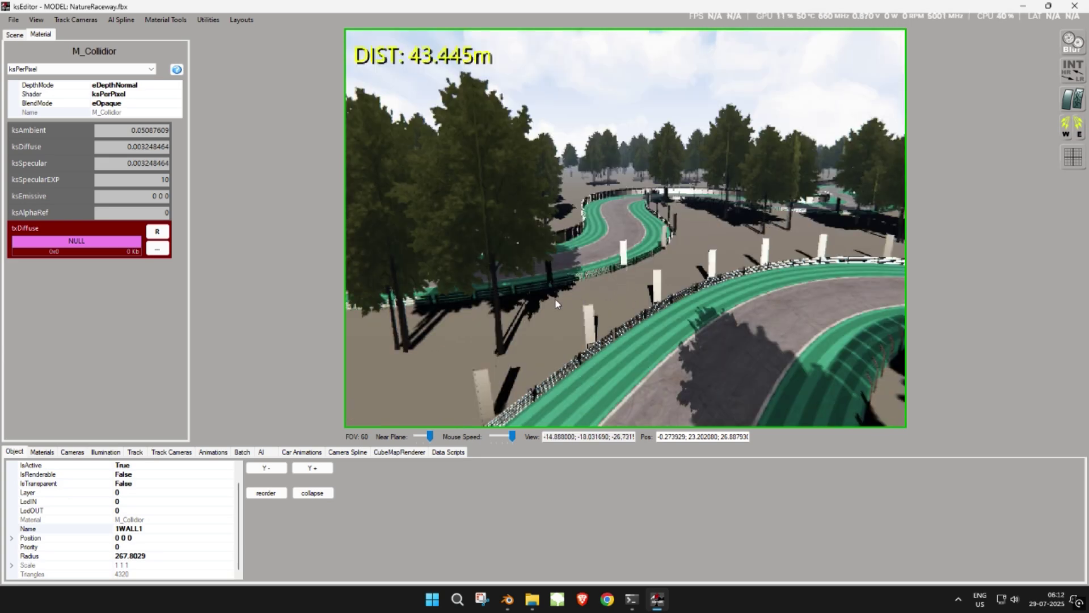
pyautogui.moveTo(556, 304); pyautogui.dragTo(659, 285, button='right')
pyautogui.press('Up')
pyautogui.click(14, 34)
pyautogui.scroll(4, 169, 271)
pyautogui.click(88, 239)
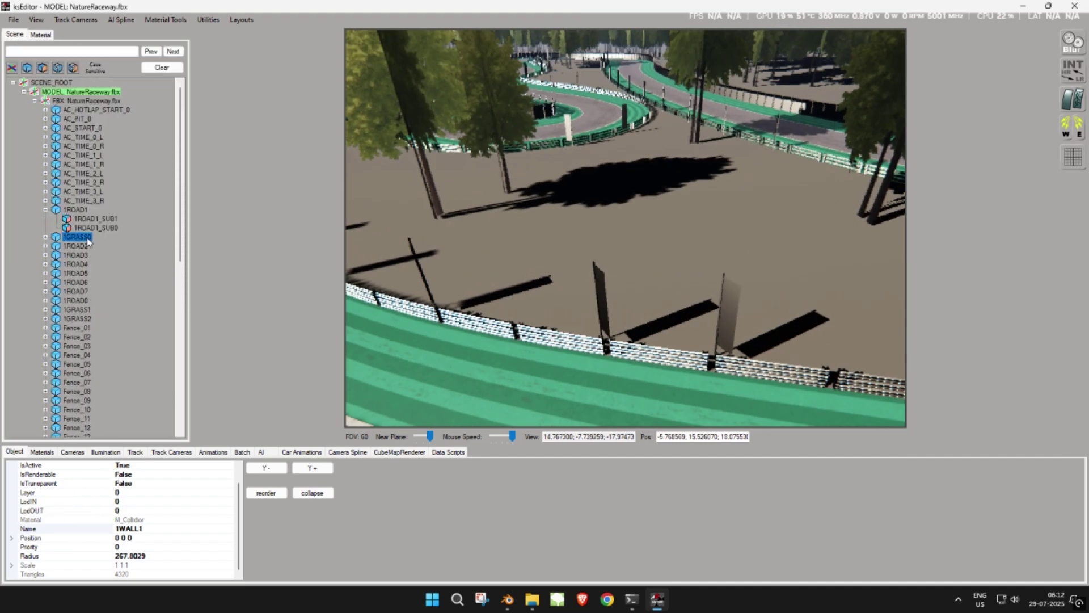
pyautogui.doubleClick(88, 239)
pyautogui.click(95, 246)
pyautogui.moveTo(180, 213)
pyautogui.mouseDown()
pyautogui.moveTo(186, 362)
pyautogui.moveTo(184, 182)
pyautogui.moveTo(184, 216)
pyautogui.mouseUp()
pyautogui.moveTo(624, 267); pyautogui.dragTo(671, 272, button='right')
pyautogui.press('Down')
pyautogui.click(40, 35)
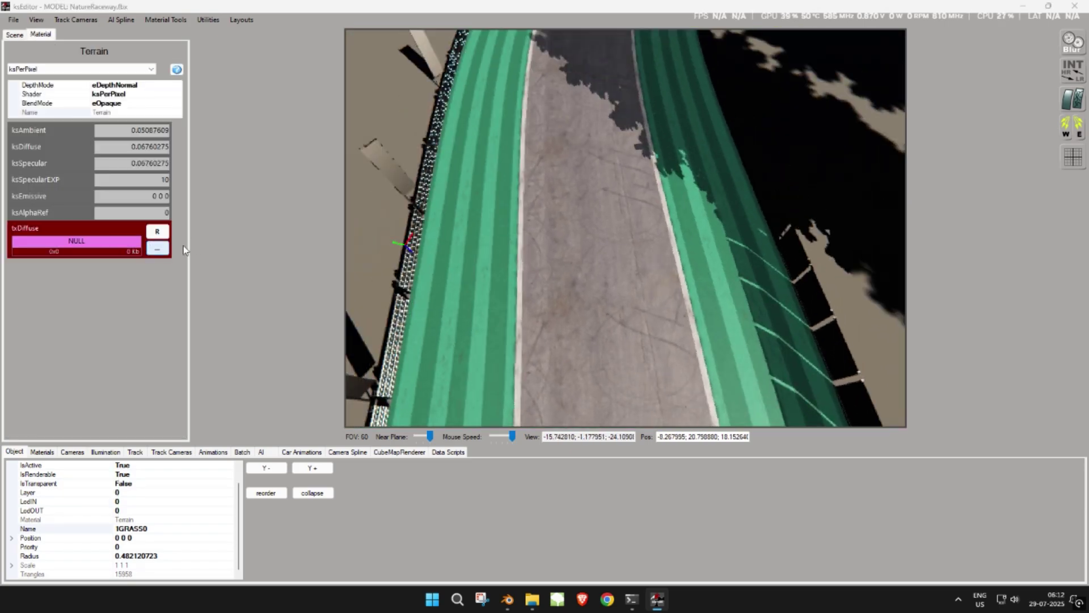
# Step: Assign grass_field_2k_Color.png as the diffuse texture of the Terrain material
pyautogui.click(157, 248)
pyautogui.doubleClick(482, 230)
pyautogui.moveTo(483, 226); pyautogui.dragTo(397, 188, button='right')
# Step: Set the Terrain material's ksAmbient to .2, ksDiffuse to .2 and ksSpecular to 0.01
pyautogui.doubleClick(150, 130)
pyautogui.write('.2')
pyautogui.press('Tab')
pyautogui.write('.2')
pyautogui.press('Tab')
pyautogui.hotkey('ctrl', 'a')
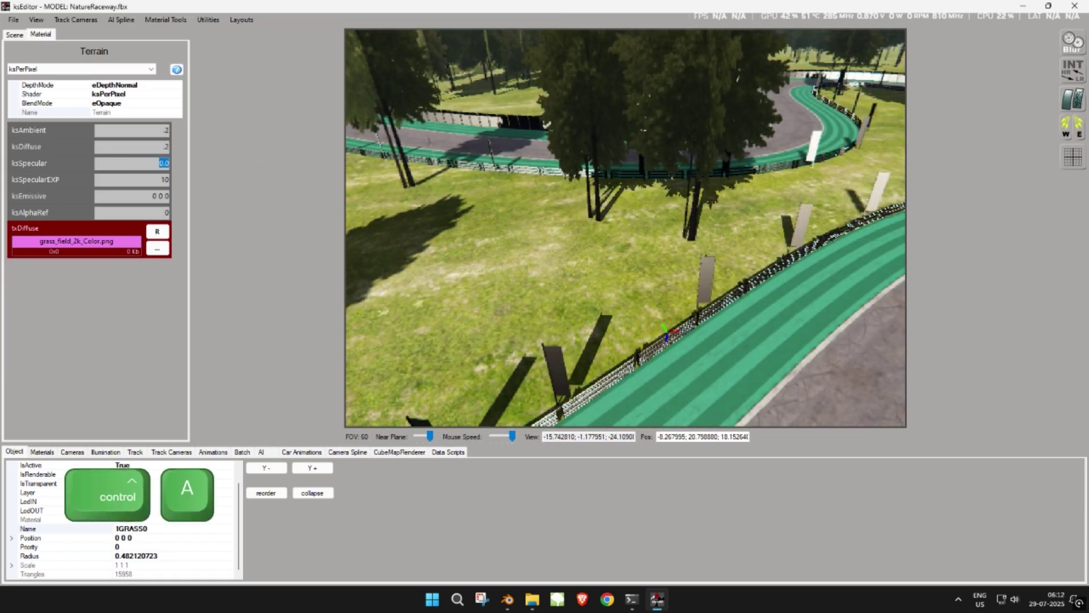
pyautogui.write('0.01')
# Step: Pick the trackside rails in the scene and assign MetalTrim_BaseColor.png as the MetalTrim_2 material's diffuse texture
pyautogui.moveTo(557, 163); pyautogui.dragTo(565, 272, button='right')
pyautogui.press('Down')
pyautogui.press('Right')
pyautogui.press('Left')
pyautogui.press('Up')
pyautogui.doubleClick(566, 272)
pyautogui.click(157, 248)
pyautogui.doubleClick(372, 268)
# Step: Set the MetalTrim_2 material's ksAmbient to .2, ksDiffuse to .2 and ksSpecular to .01
pyautogui.doubleClick(151, 130)
pyautogui.write('.2')
pyautogui.press('Tab')
pyautogui.write('.2')
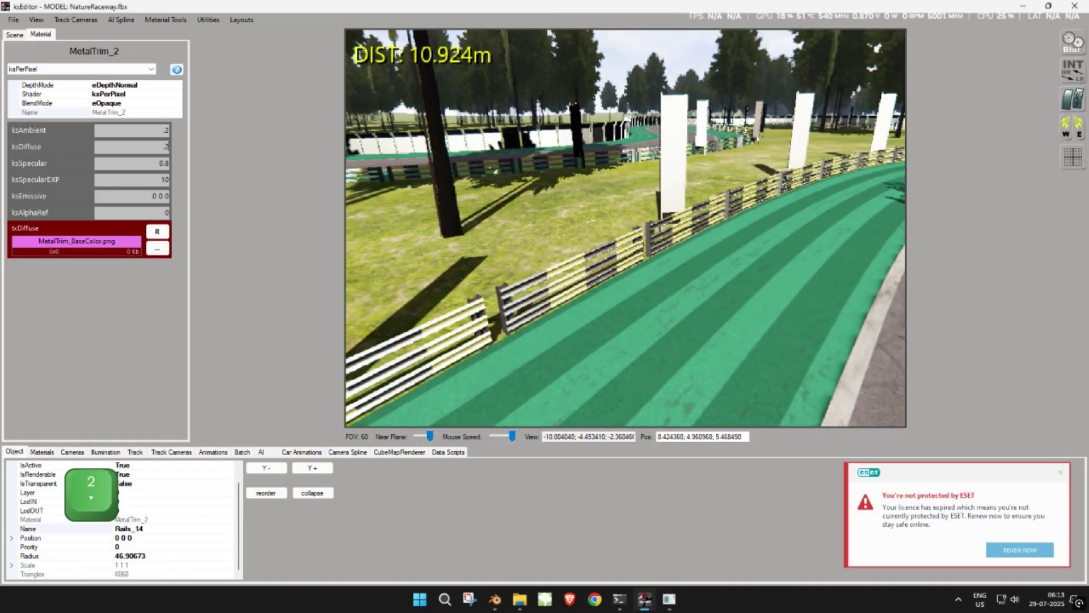
pyautogui.press('Tab')
pyautogui.write('.01')
# Step: Pick the hidden 1WALL1 mesh at the banner and assign 1.png as the M_Collidior material's diffuse texture
pyautogui.doubleClick(679, 158)
pyautogui.click(157, 248)
pyautogui.doubleClick(306, 216)
# Step: Set the M_Collidior material's ksAmbient to .2, ksDiffuse to .2 and ksSpecular to .1
pyautogui.doubleClick(150, 130)
pyautogui.write('.2')
pyautogui.press('Tab')
pyautogui.write('.2')
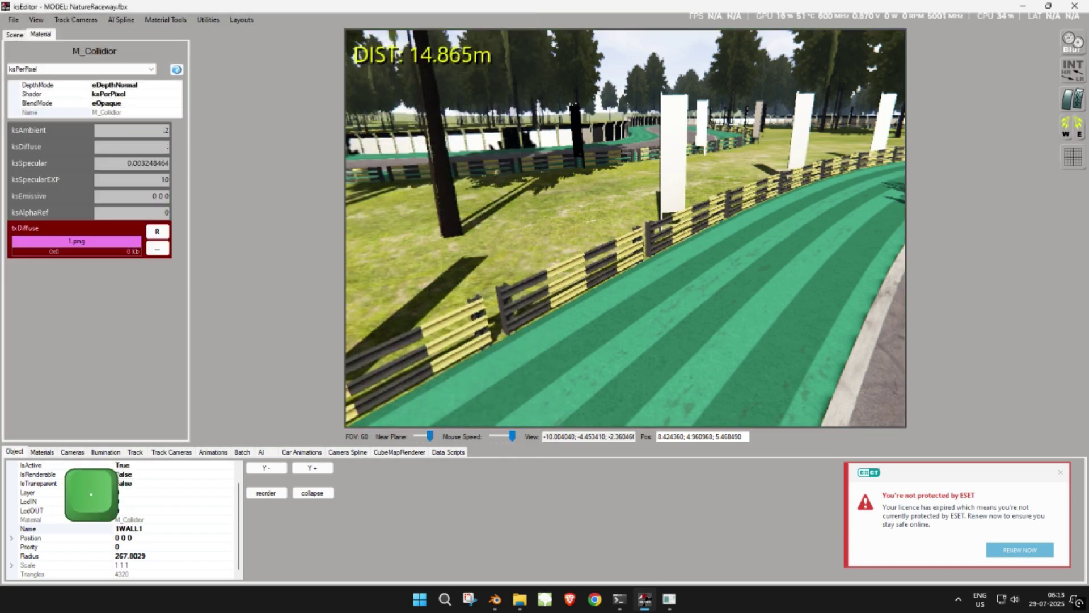
pyautogui.press('Tab')
# Step: Pick a trackside flag, assign 1.png as the CustomBanner diffuse texture, and set ksAmbient and ksDiffuse to .2 and ksSpecular to .015
pyautogui.press('Left')
pyautogui.press('Up')
pyautogui.moveTo(630, 238); pyautogui.dragTo(744, 245, button='right')
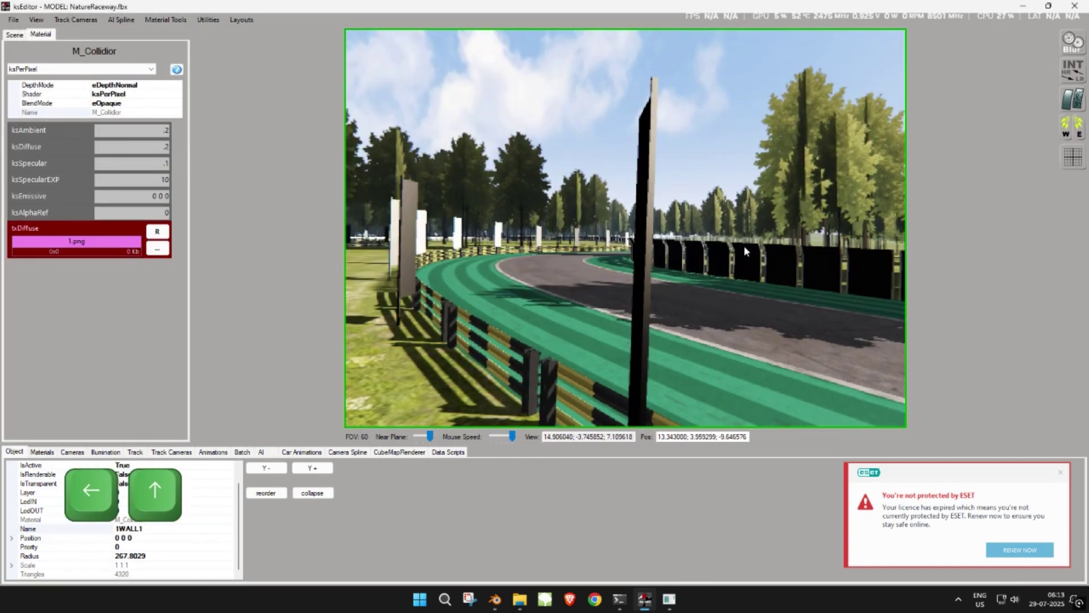
pyautogui.doubleClick(640, 234)
pyautogui.click(640, 233)
pyautogui.press('Return')
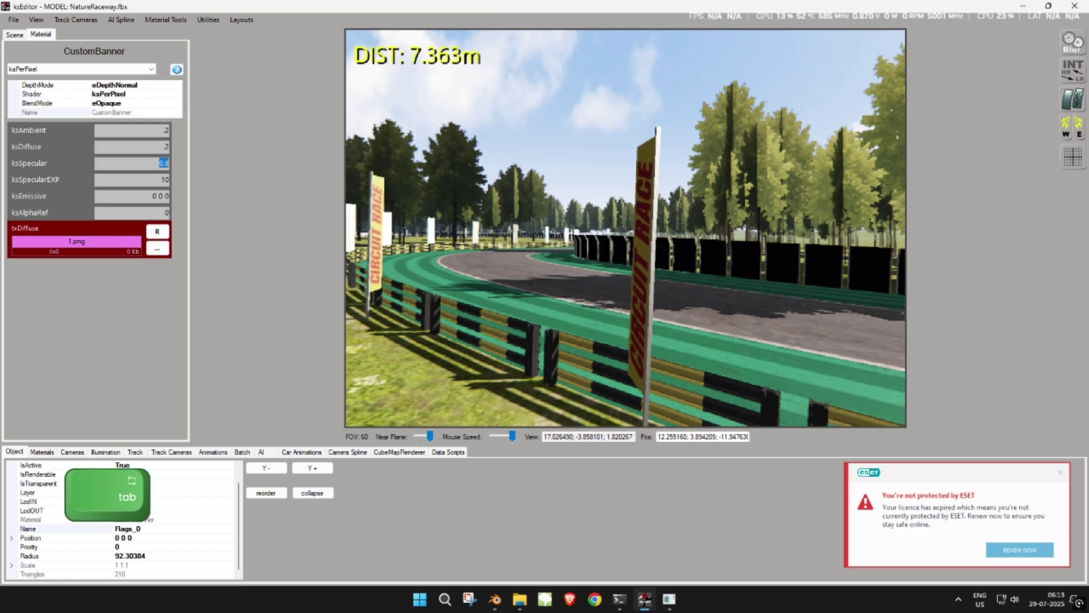
# Step: Pick the fence panels in the scene and assign FenceGrill_BaseColor.png as the FenceGrill material's diffuse texture
pyautogui.press('Down')
pyautogui.press('Right')
pyautogui.press('Left')
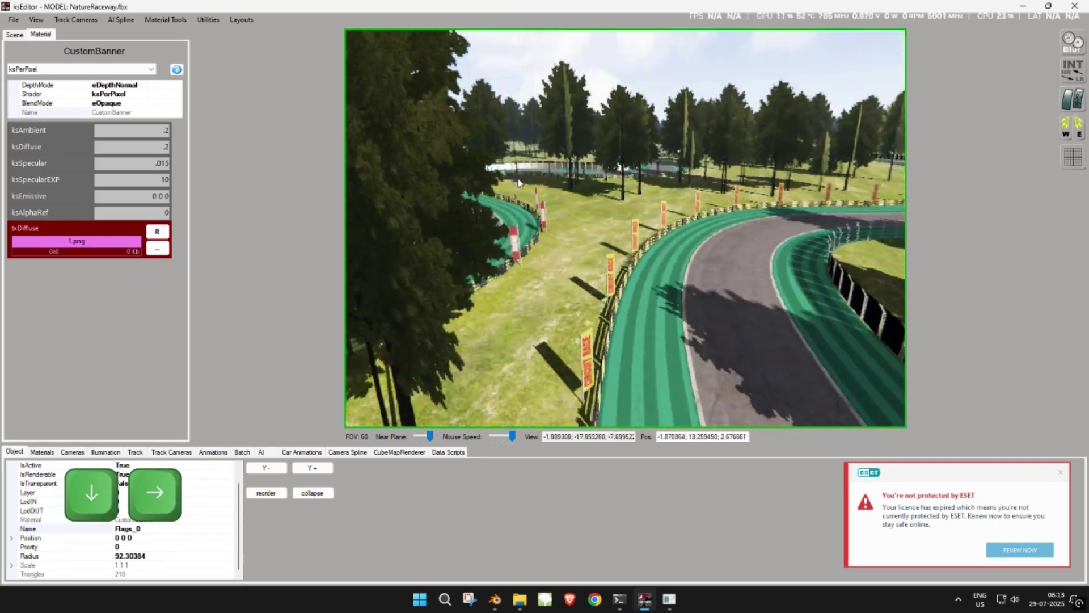
pyautogui.press('Up')
pyautogui.moveTo(793, 186); pyautogui.dragTo(606, 221, button='right')
pyautogui.press('Right')
pyautogui.click(573, 161)
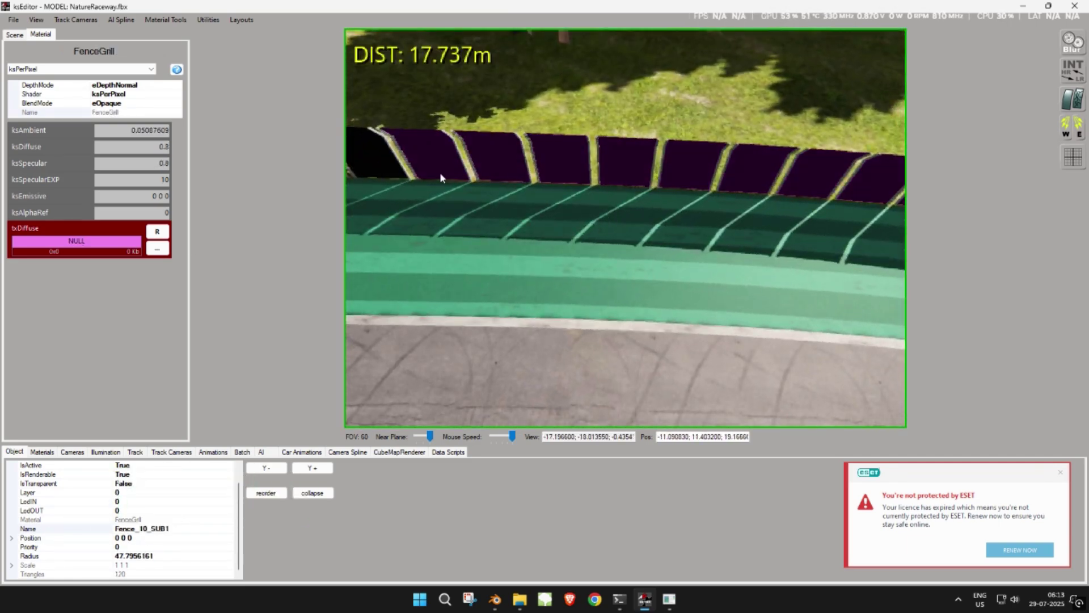
pyautogui.click(163, 250)
pyautogui.doubleClick(194, 191)
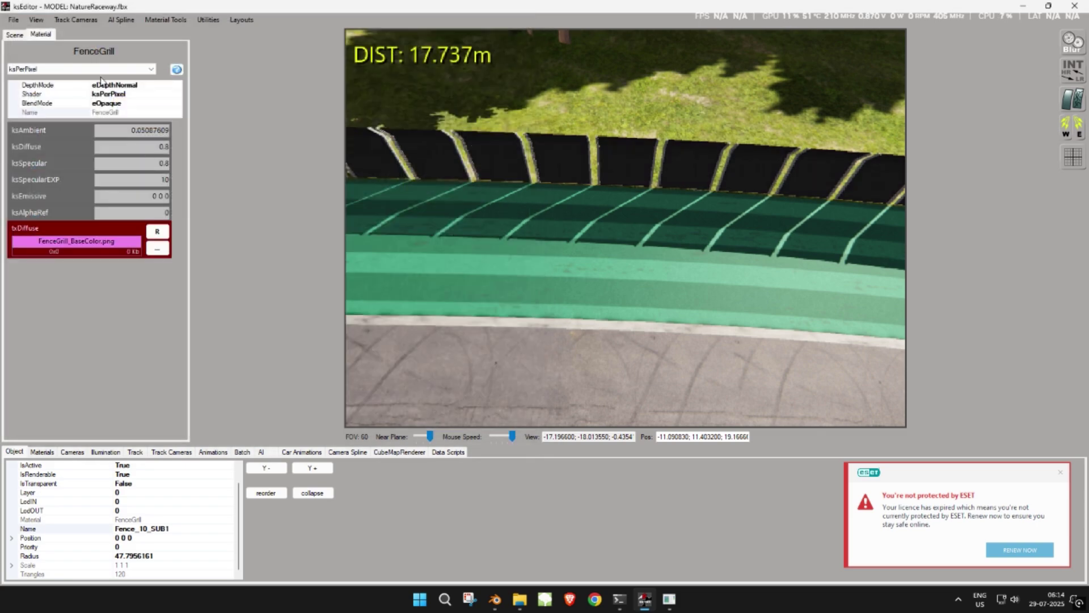
# Step: Change the FenceGrill material's blend mode to eAlphaTest
pyautogui.click(110, 103)
pyautogui.click(177, 103)
pyautogui.click(124, 130)
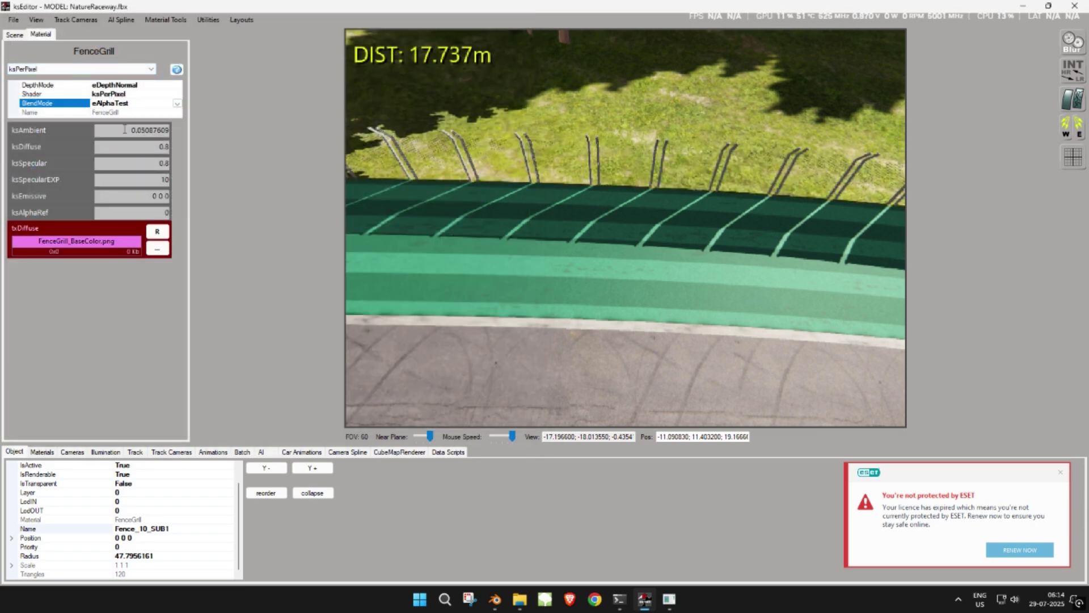
# Step: Set the FenceGrill material's ksAmbient to .2, ksDiffuse to .2, ksSpecular to .015 and ksAlphaRef to .15
pyautogui.doubleClick(151, 130)
pyautogui.write('.2')
pyautogui.press('Tab')
pyautogui.write('.2')
pyautogui.press('Tab')
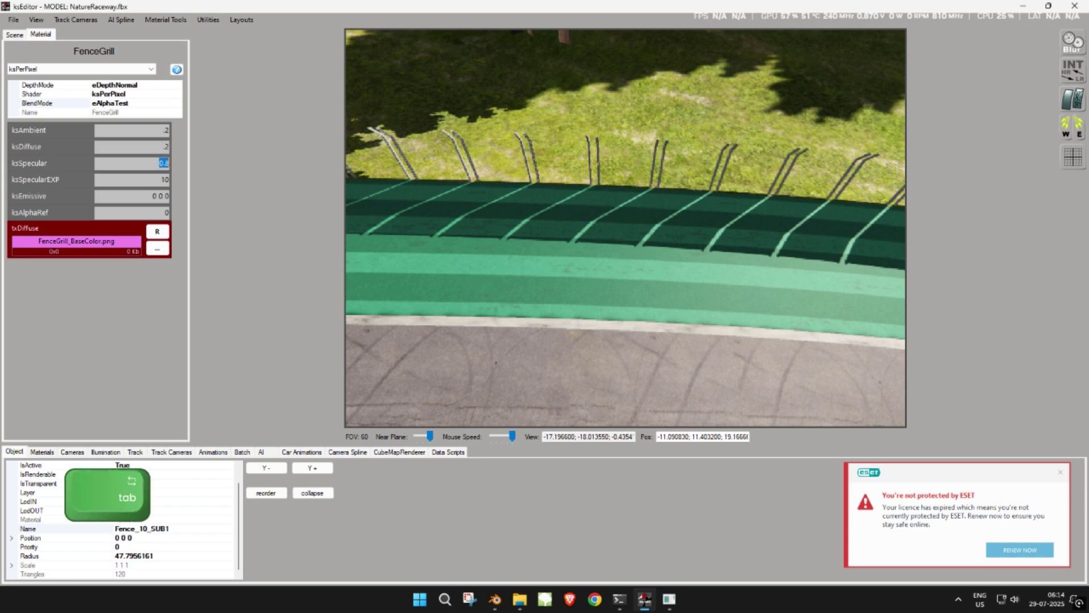
pyautogui.write('.015')
pyautogui.press('Tab')
pyautogui.press('Tab')
pyautogui.press('Tab')
pyautogui.write('.15')
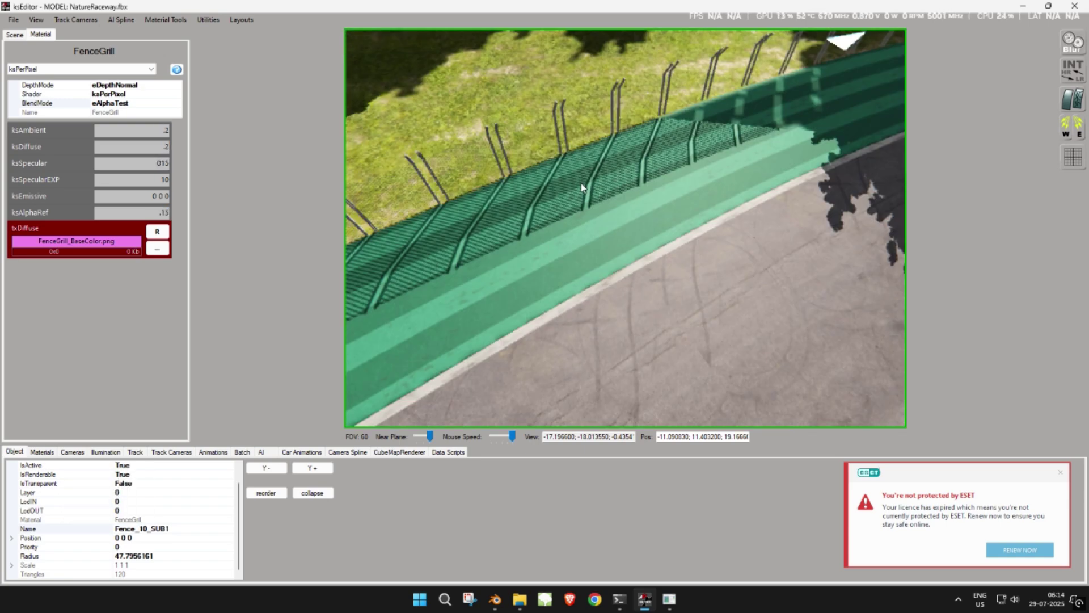
pyautogui.moveTo(581, 187); pyautogui.dragTo(552, 126, button='right')
pyautogui.moveTo(553, 126); pyautogui.dragTo(624, 139)
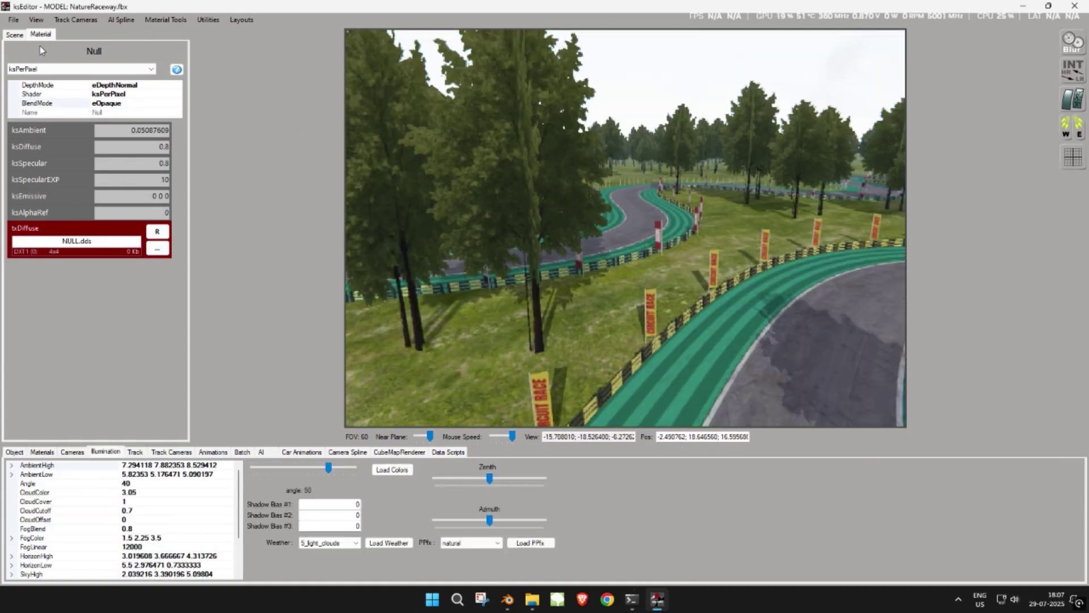
# Step: Save the scene as a track KN5 named NatureRaceway in the AC Project Template's track_name folder
pyautogui.click(14, 20)
pyautogui.moveTo(50, 77)
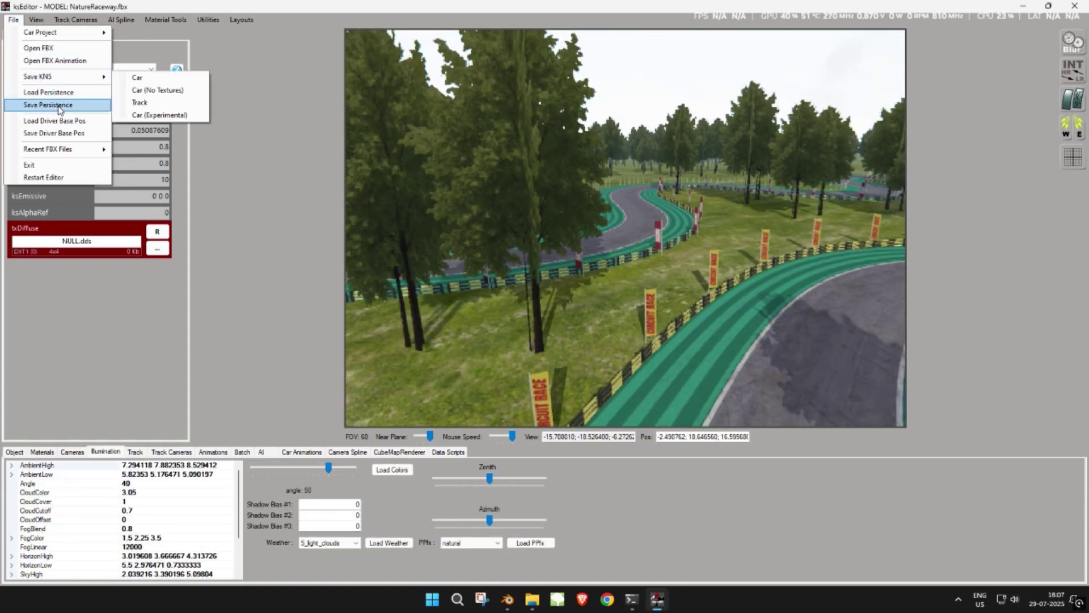
pyautogui.click(140, 102)
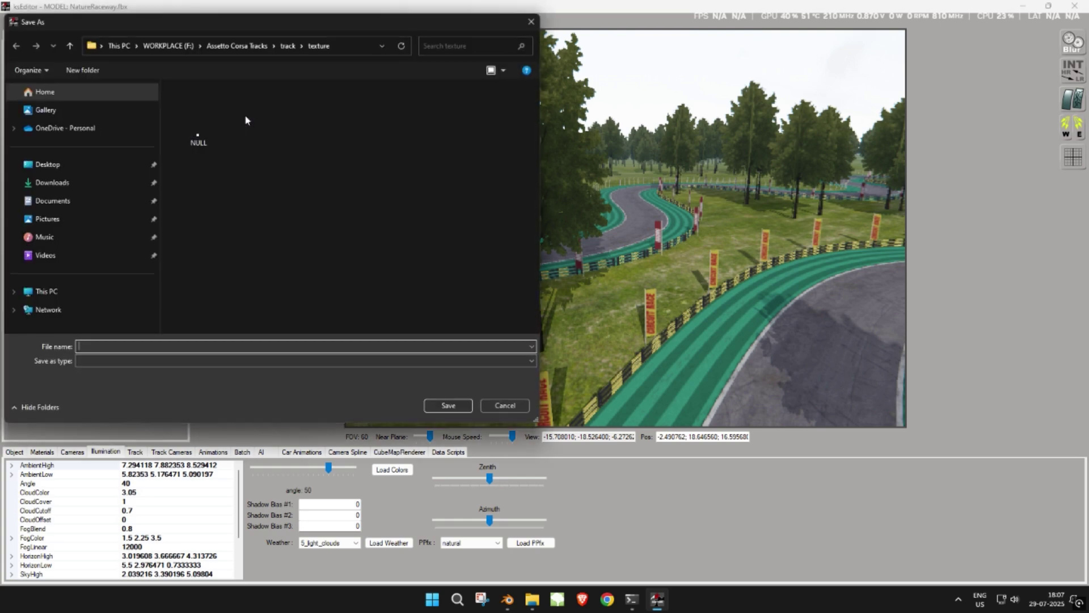
pyautogui.click(236, 46)
pyautogui.doubleClick(219, 105)
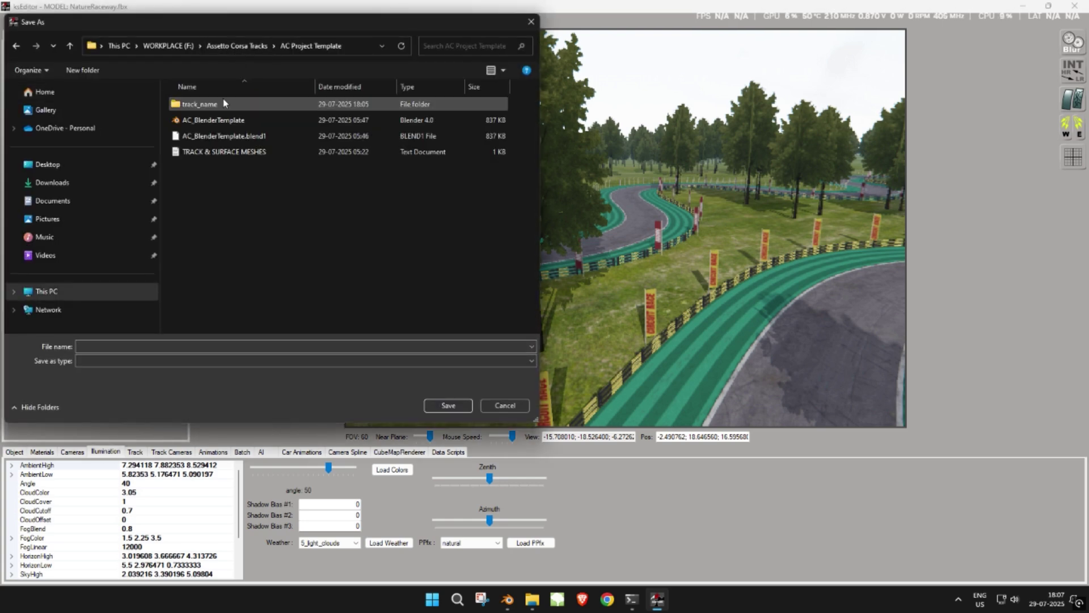
pyautogui.doubleClick(230, 109)
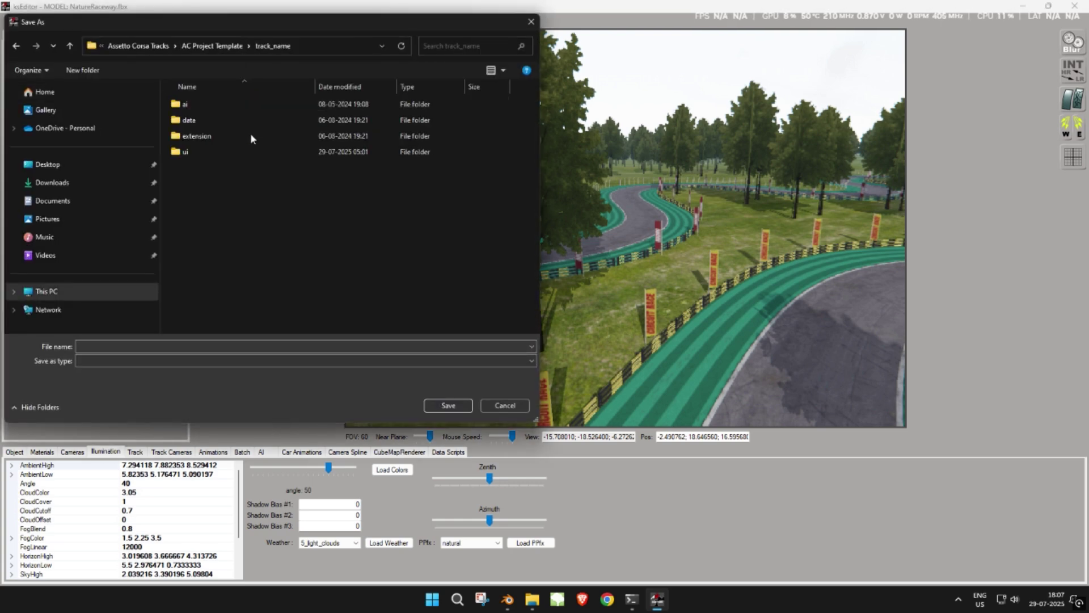
pyautogui.click(278, 345)
pyautogui.write('Natu')
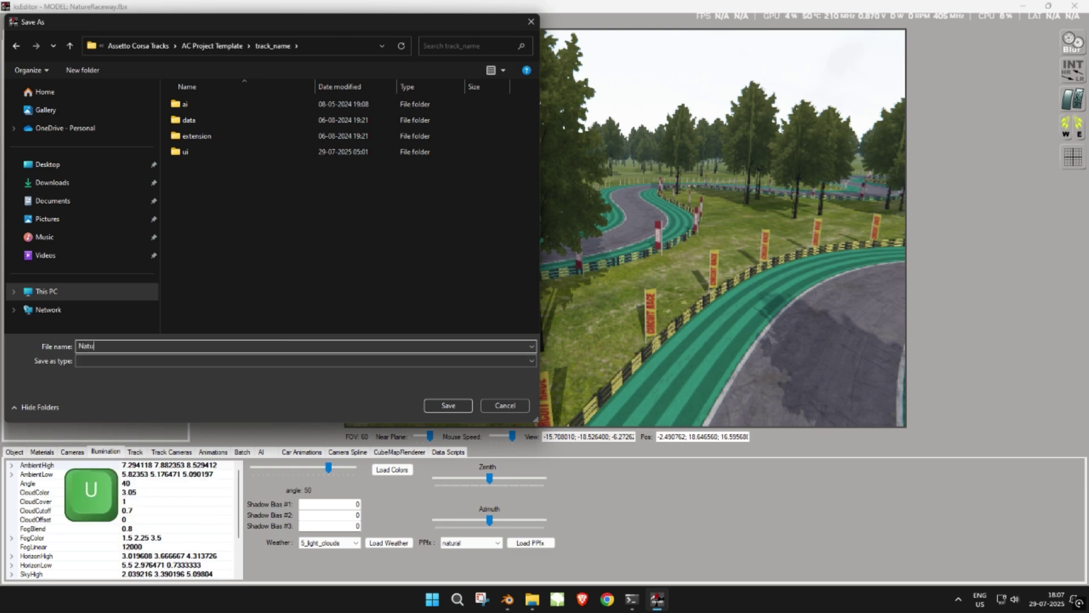
pyautogui.write('reRaceway')
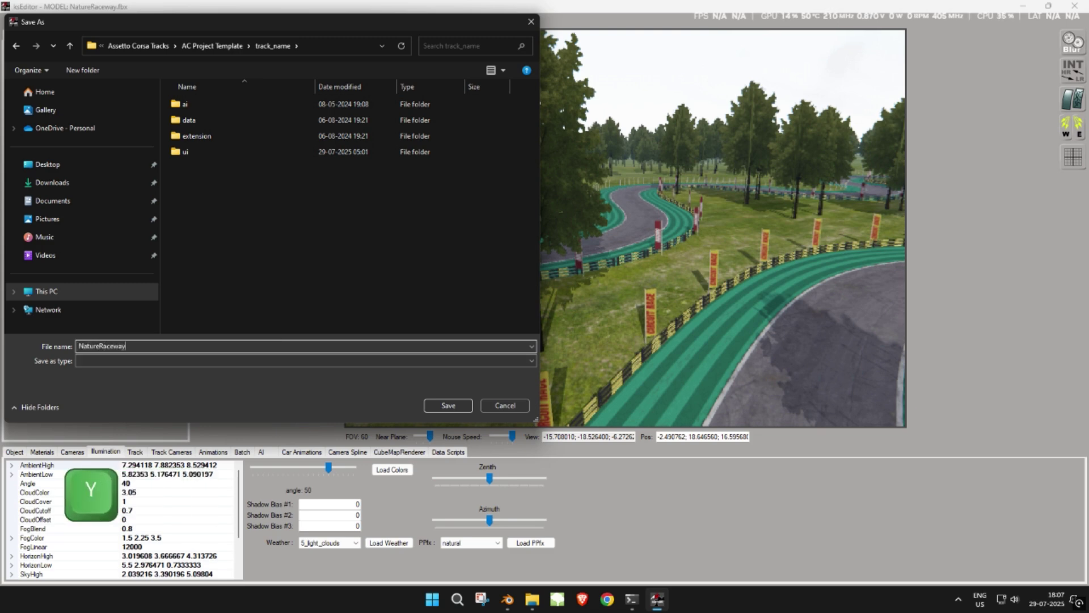
pyautogui.press('Return')
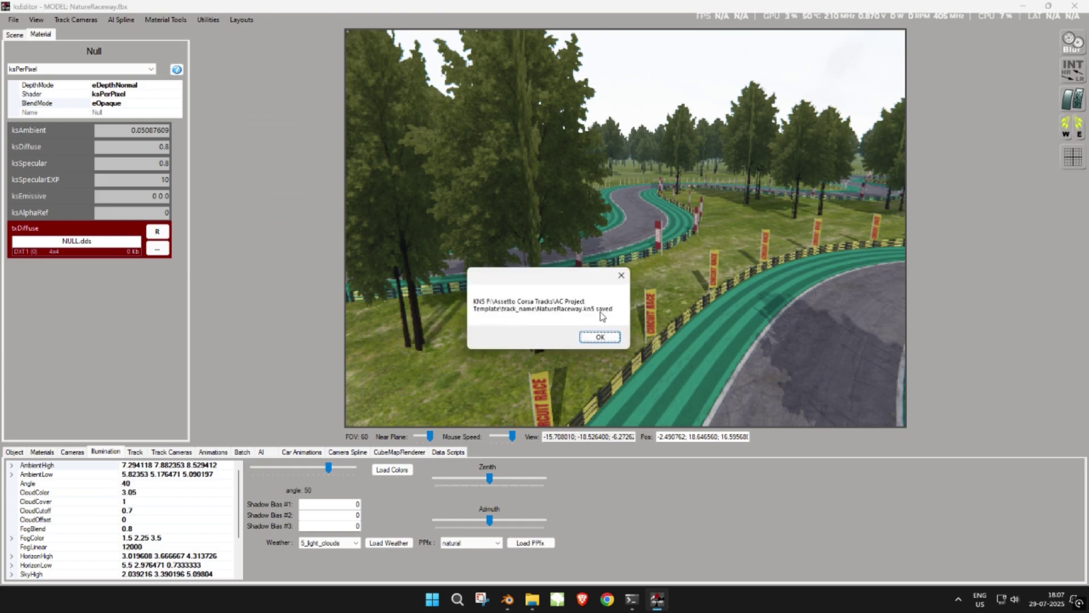
pyautogui.click(602, 337)
# Step: Switch to File Explorer, open track_name inside AC Project Template and copy the KN5 file's name
pyautogui.click(1021, 5)
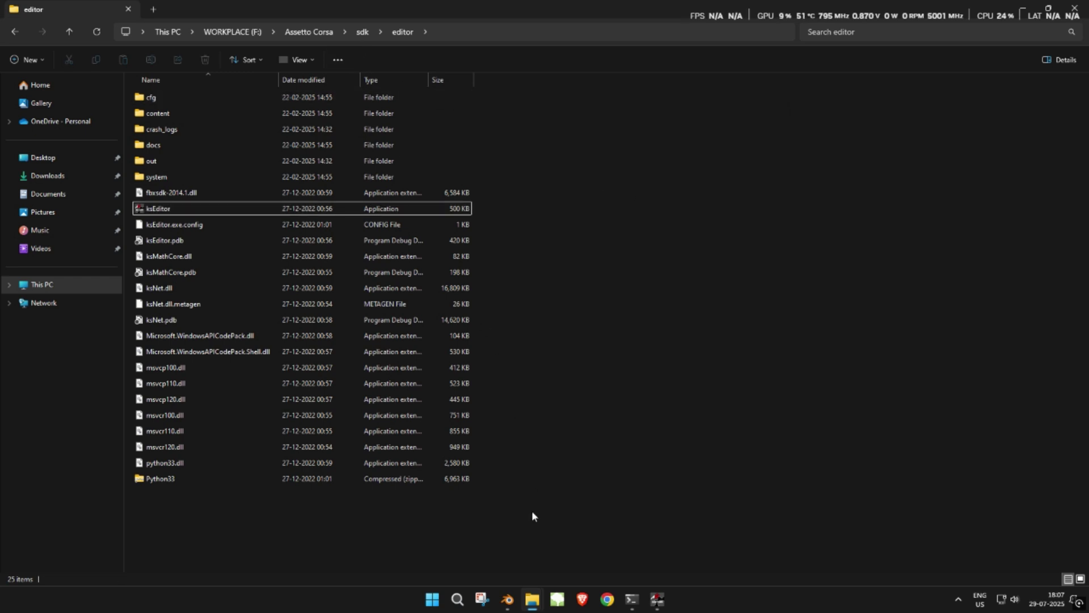
pyautogui.moveTo(534, 600)
pyautogui.click(546, 536)
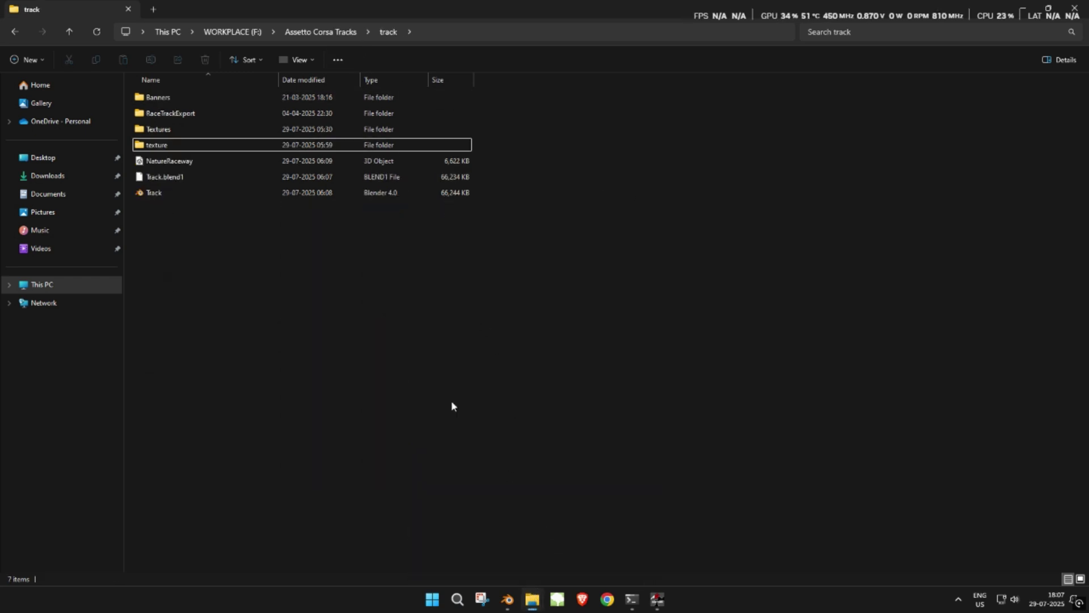
pyautogui.click(309, 31)
pyautogui.doubleClick(202, 102)
pyautogui.doubleClick(175, 129)
pyautogui.click(169, 163)
pyautogui.press('F2')
pyautogui.hotkey('ctrl', 'c')
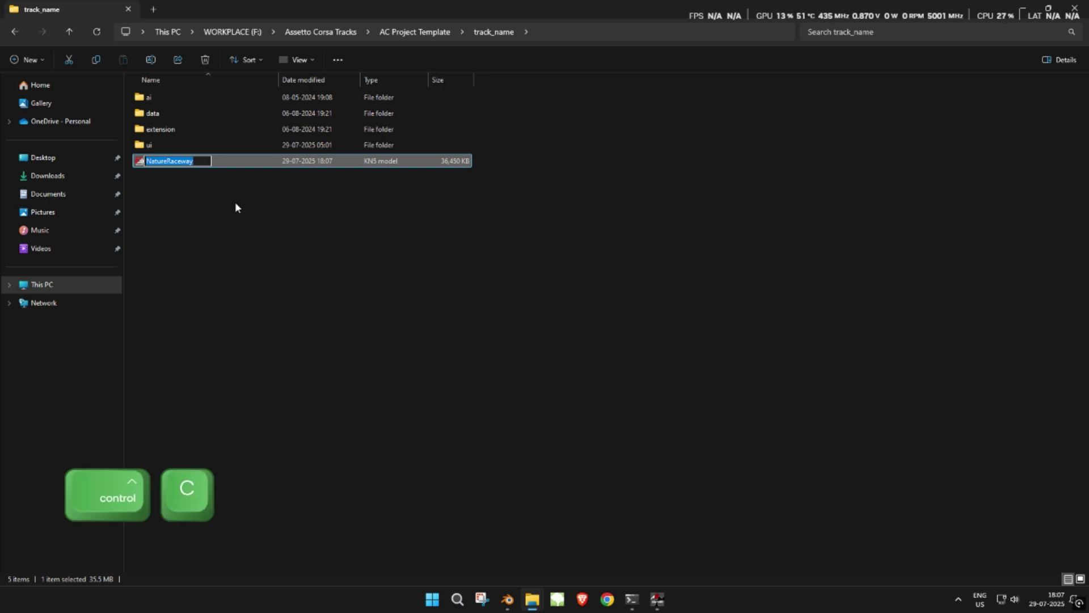
pyautogui.click(235, 202)
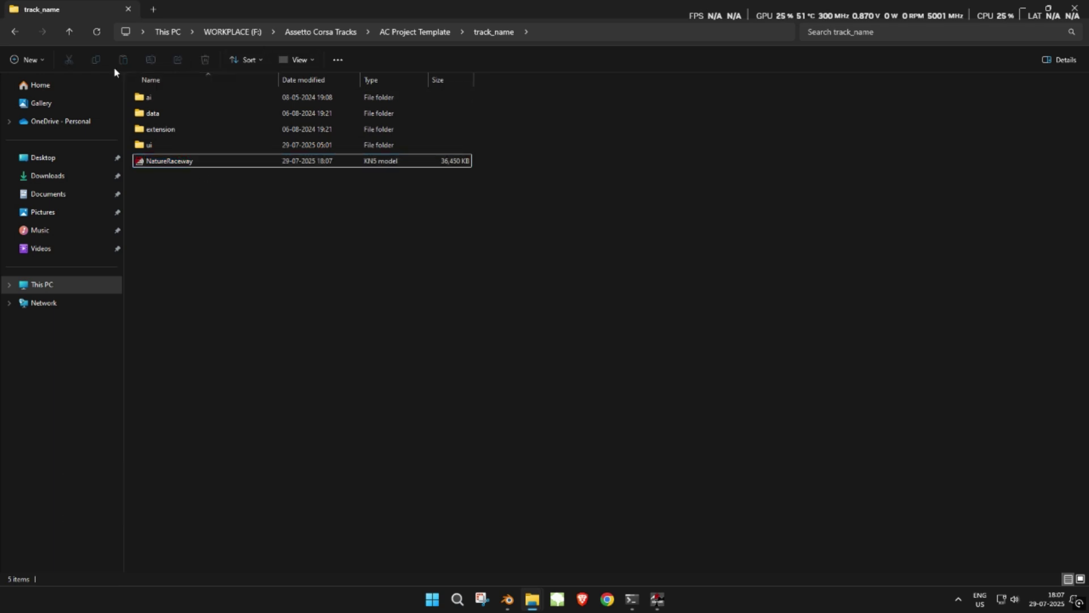
# Step: Rename the track_name folder as NatureRaceway using the copied name
pyautogui.click(69, 32)
pyautogui.press('F2')
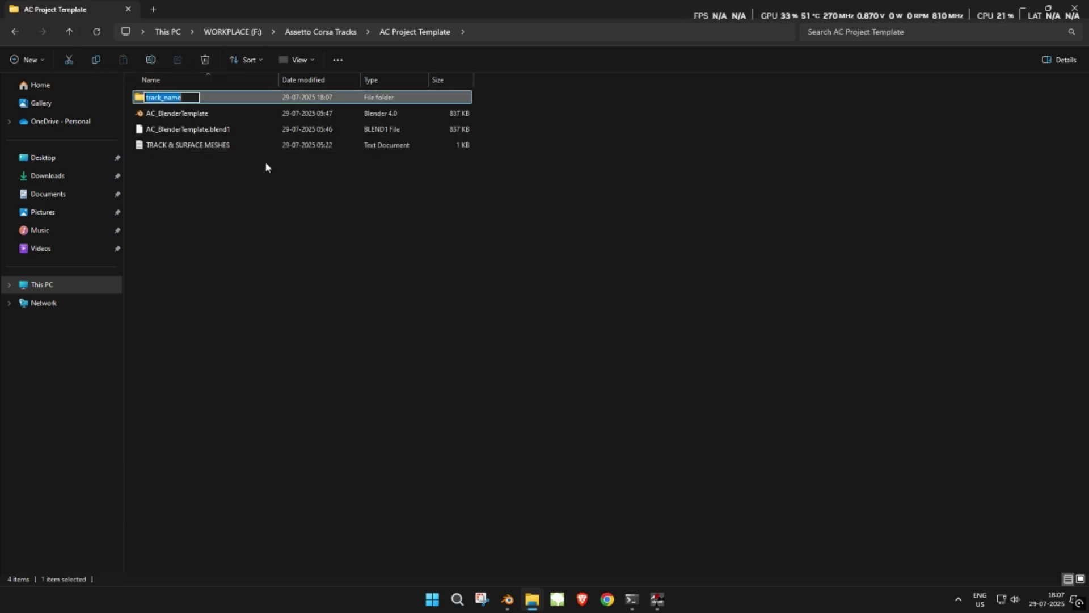
pyautogui.hotkey('ctrl', 'v')
pyautogui.click(283, 223)
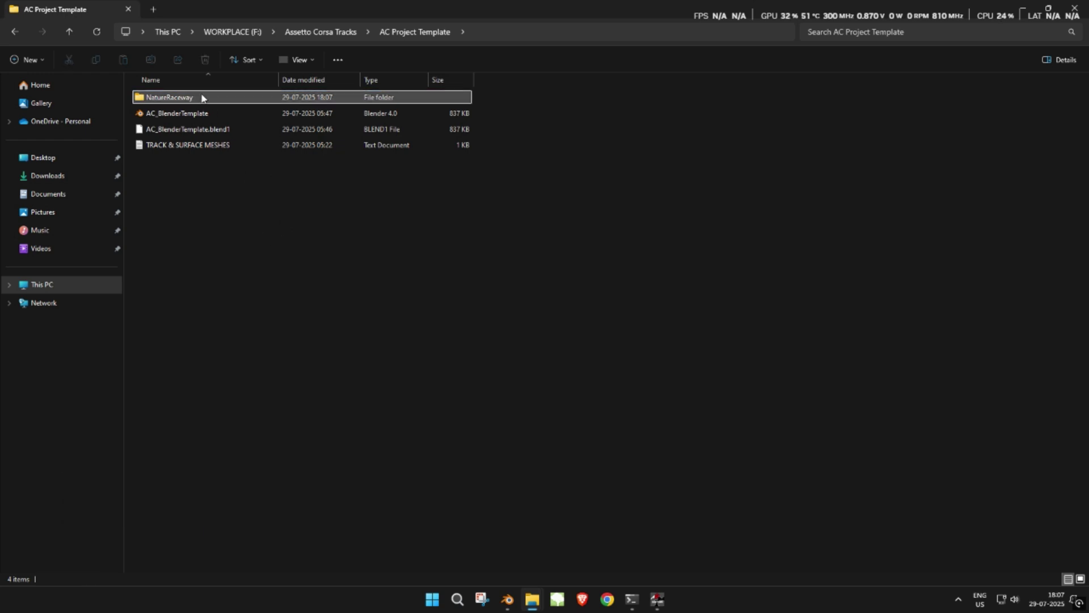
# Step: Copy the NatureRaceway folder into Assetto Corsa's content\tracks folder
pyautogui.rightClick(186, 100)
pyautogui.click(151, 98)
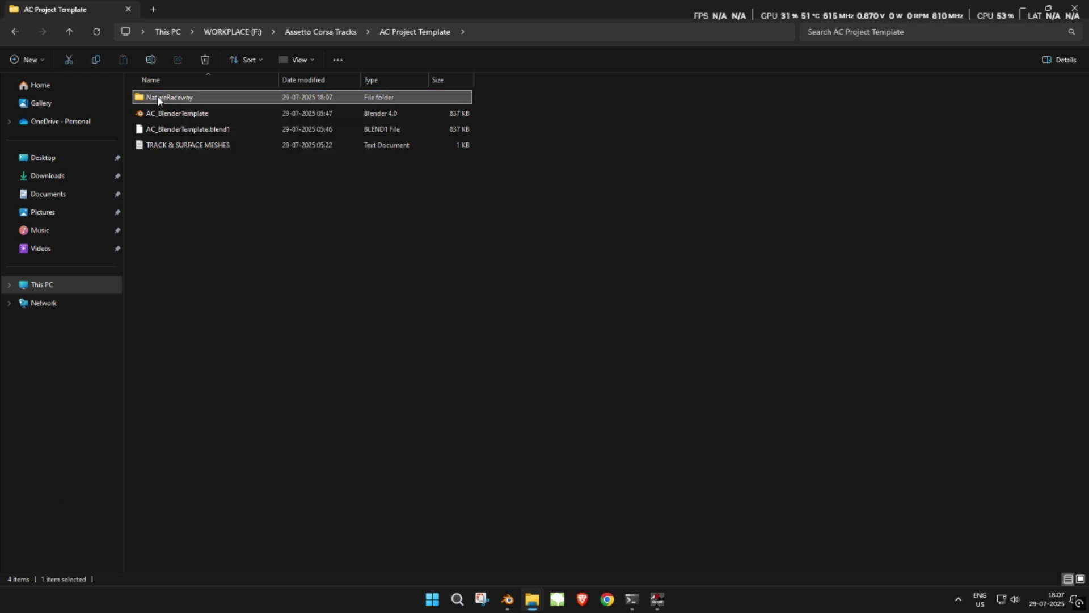
pyautogui.hotkey('ctrl', 'c')
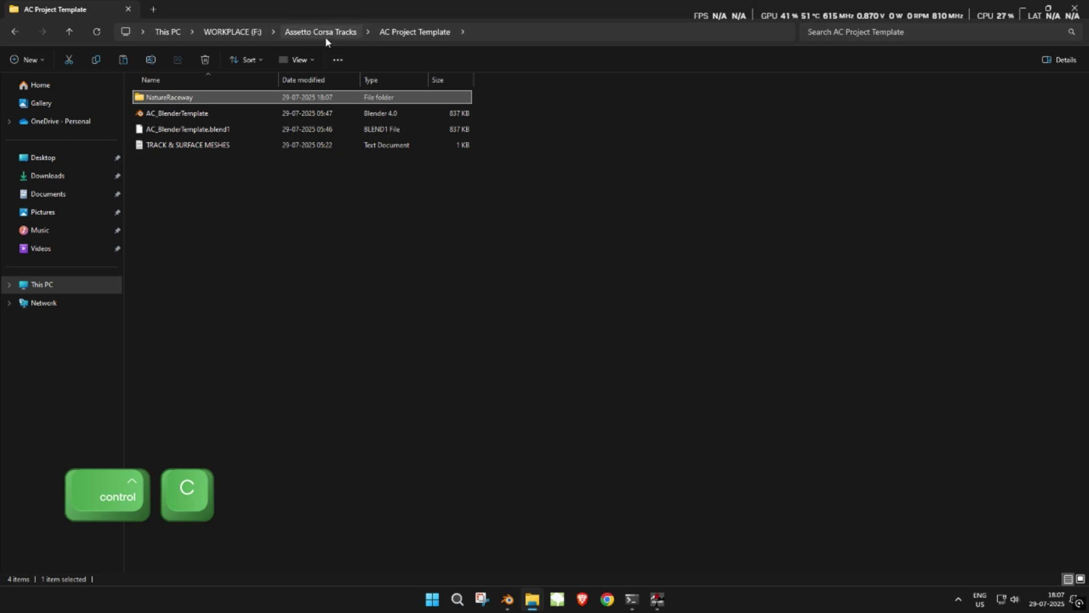
pyautogui.click(324, 33)
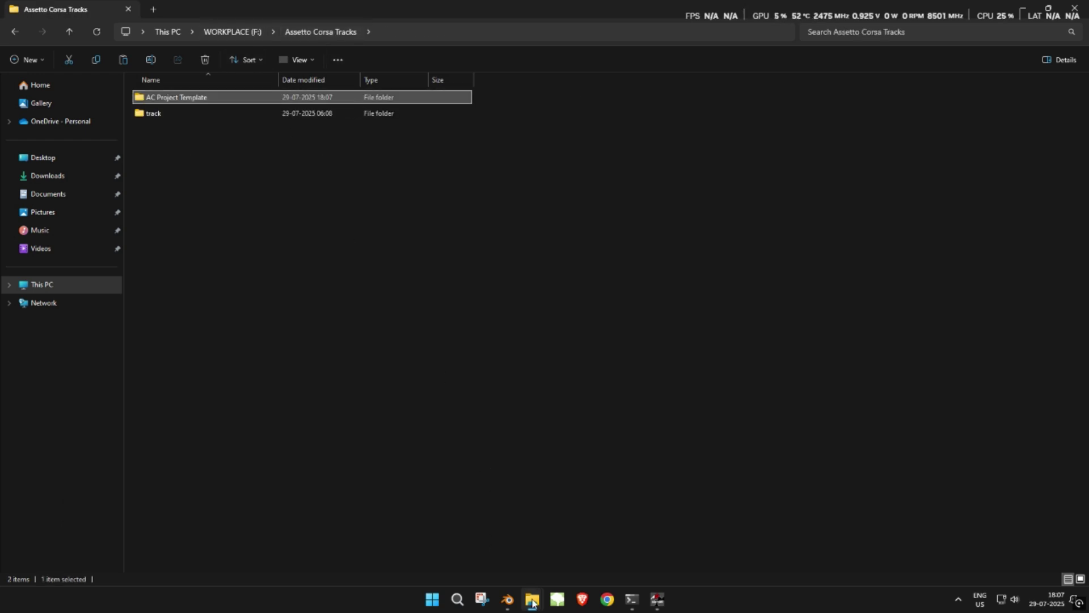
pyautogui.moveTo(532, 602)
pyautogui.click(513, 545)
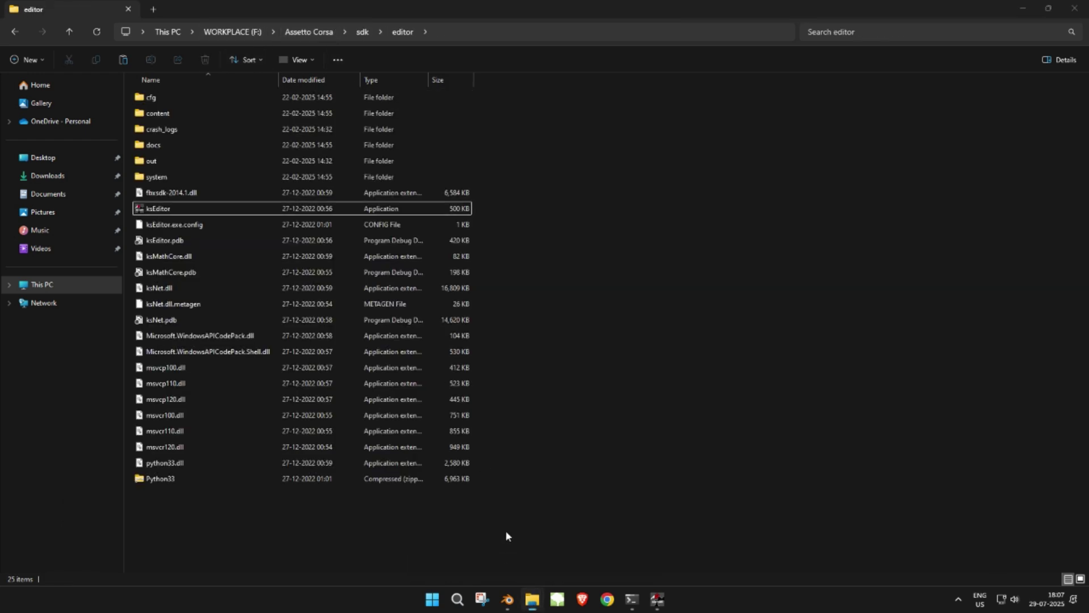
pyautogui.click(289, 35)
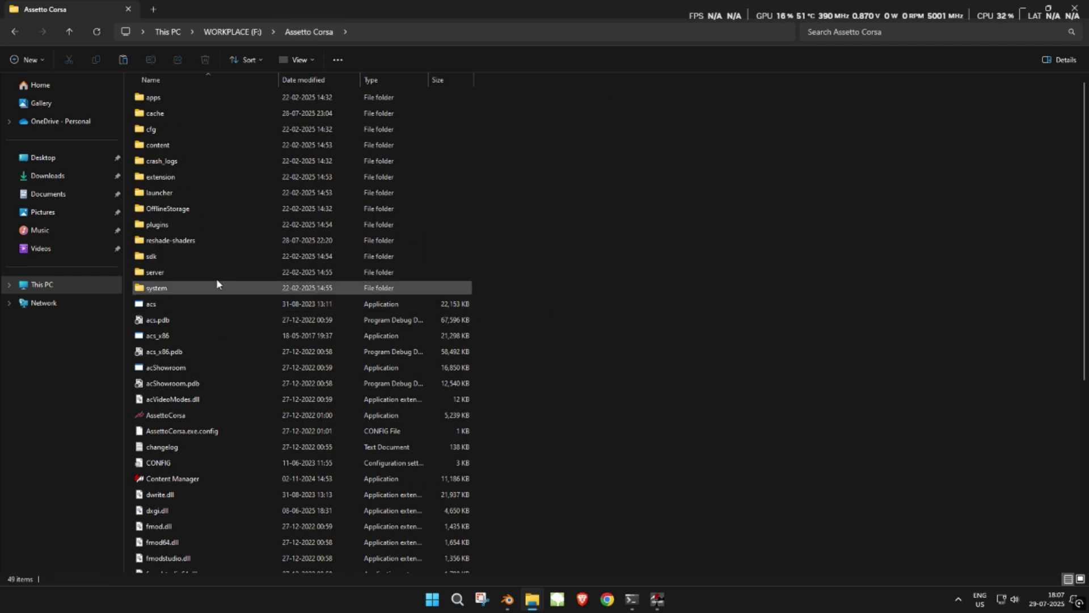
pyautogui.doubleClick(198, 146)
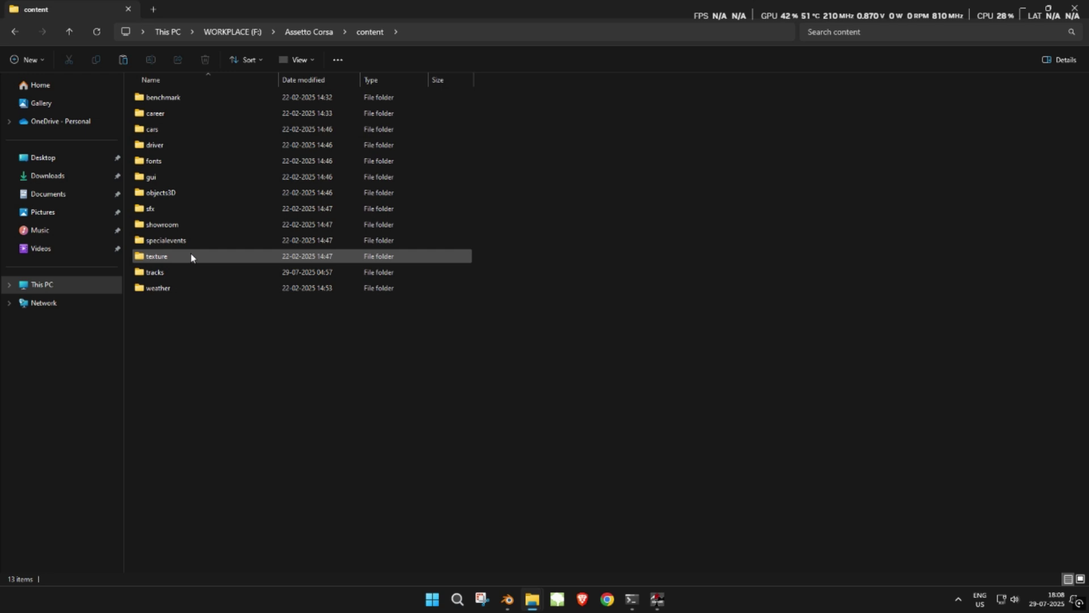
pyautogui.doubleClick(170, 273)
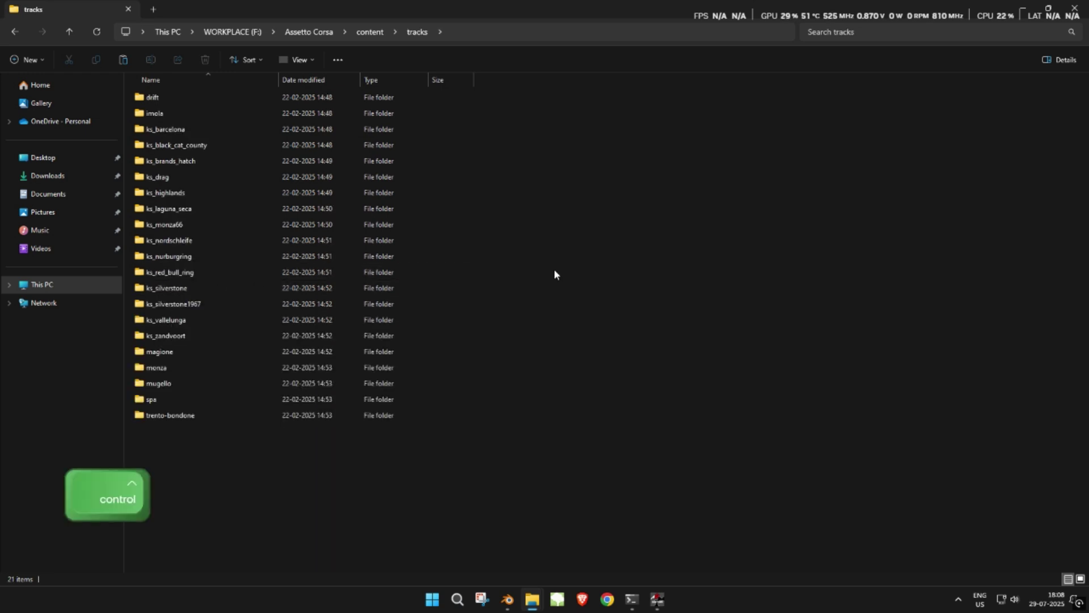
pyautogui.hotkey('ctrl', 'v')
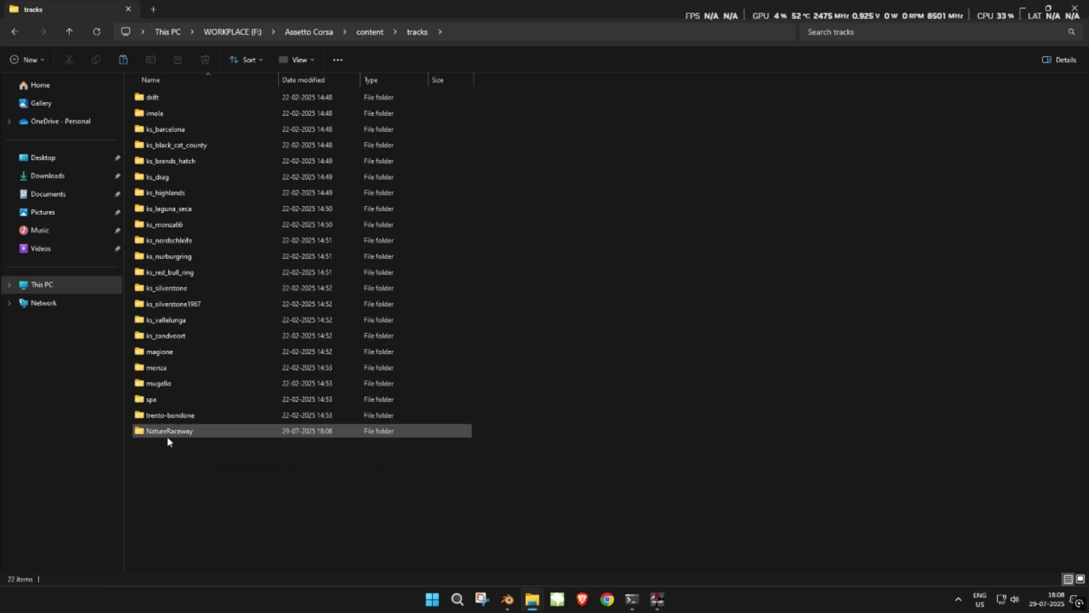
# Step: Open the ui_track JSON file from the installed NatureRaceway track's ui folder in Visual Studio Code
pyautogui.doubleClick(167, 433)
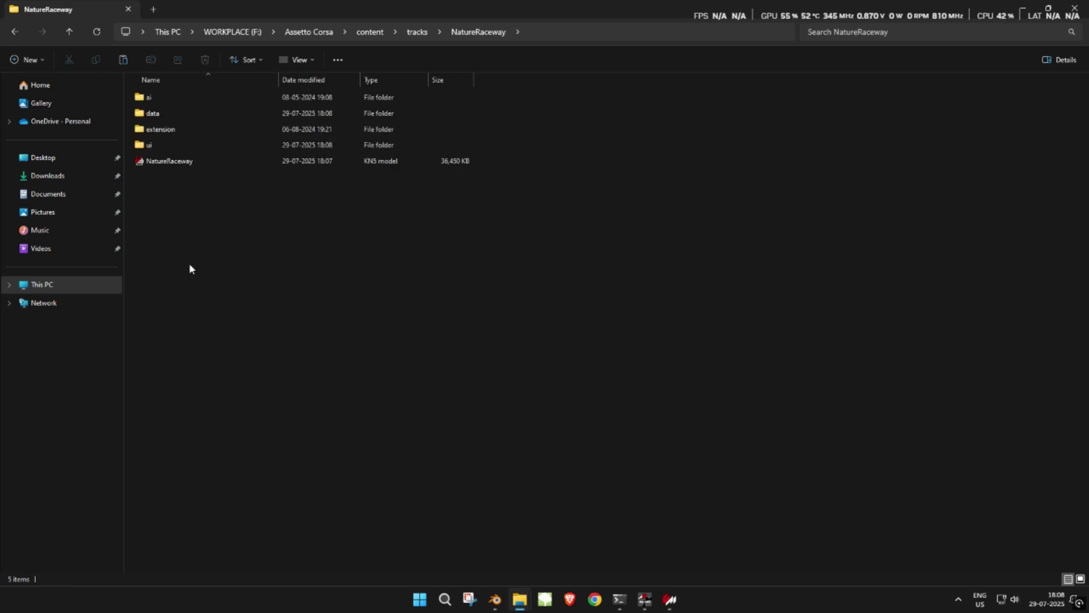
pyautogui.doubleClick(162, 147)
pyautogui.doubleClick(196, 101)
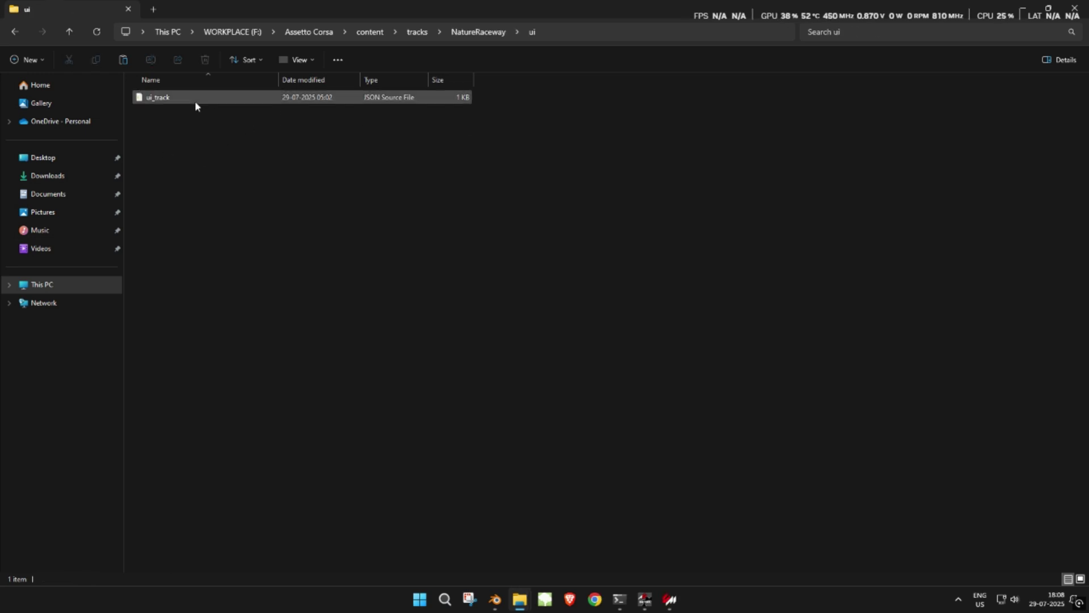
pyautogui.press('Return')
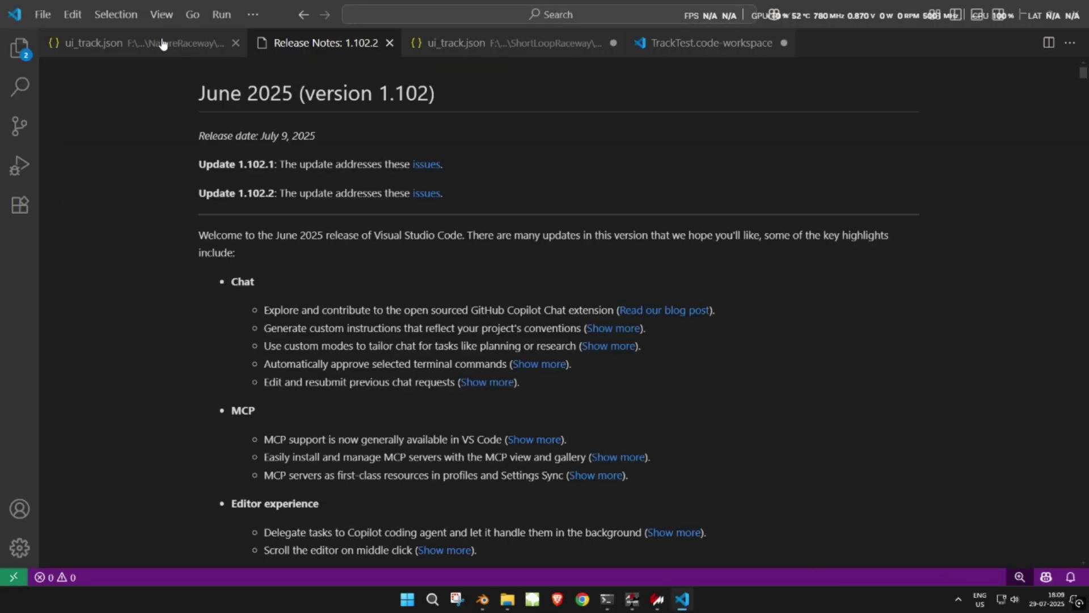
pyautogui.click(238, 52)
# Step: Set the track's name to "Nature Raceway" in ui_track.json, save the file and close the editor
pyautogui.click(165, 98)
pyautogui.moveTo(164, 98); pyautogui.dragTo(273, 98)
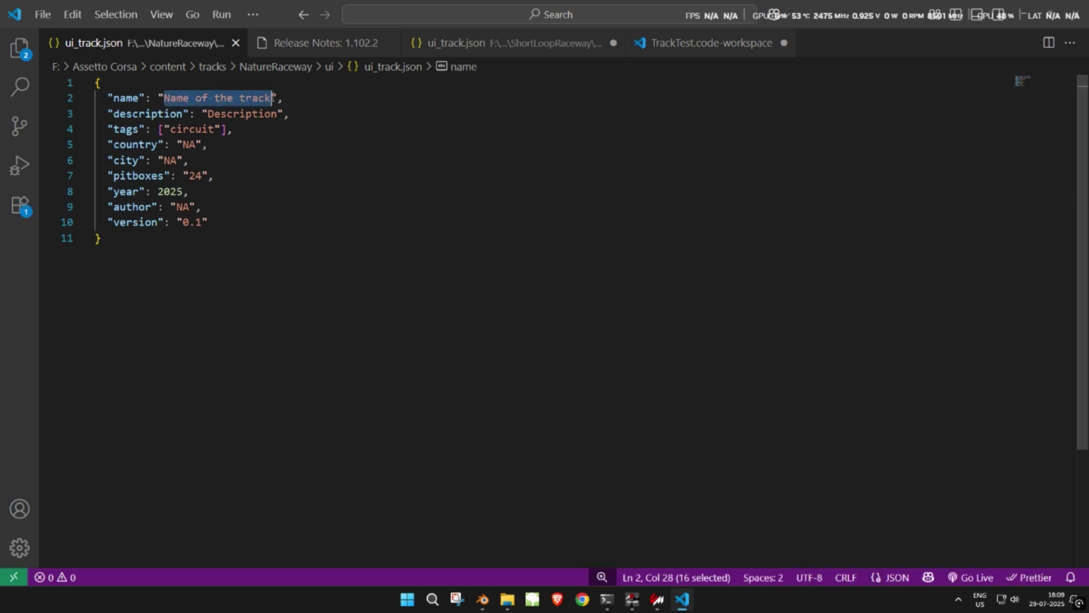
pyautogui.write('Nature ')
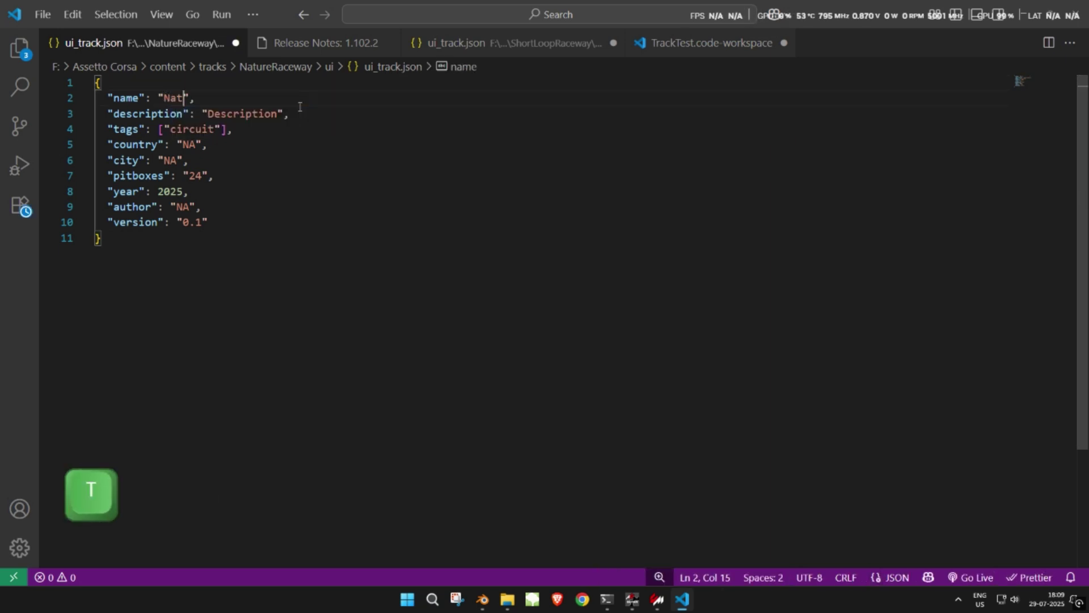
pyautogui.write('Raceway')
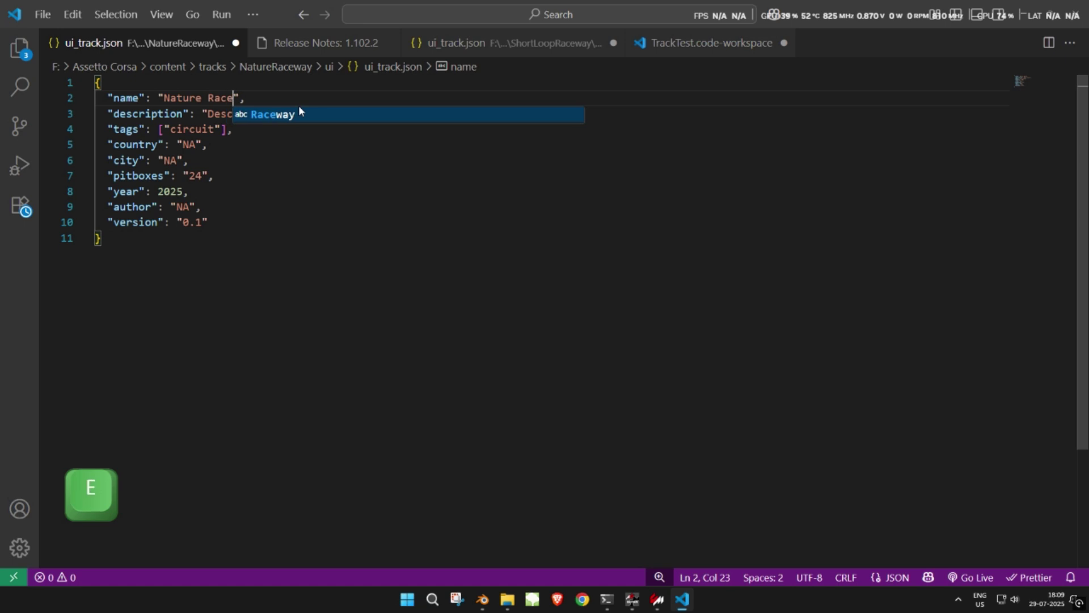
pyautogui.click(295, 156)
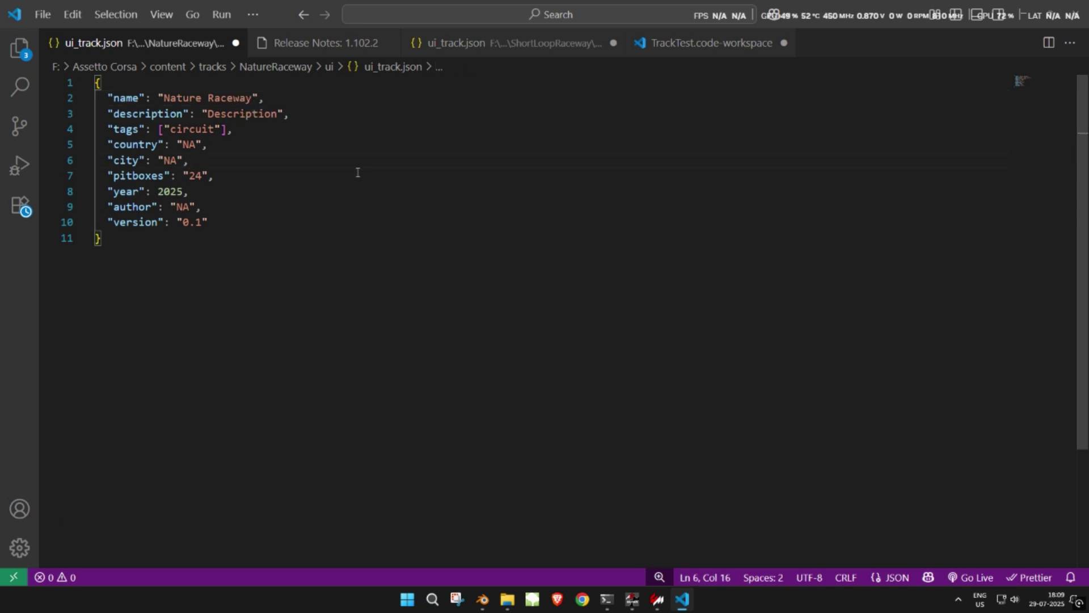
pyautogui.hotkey('ctrl', 's')
pyautogui.click(1074, 9)
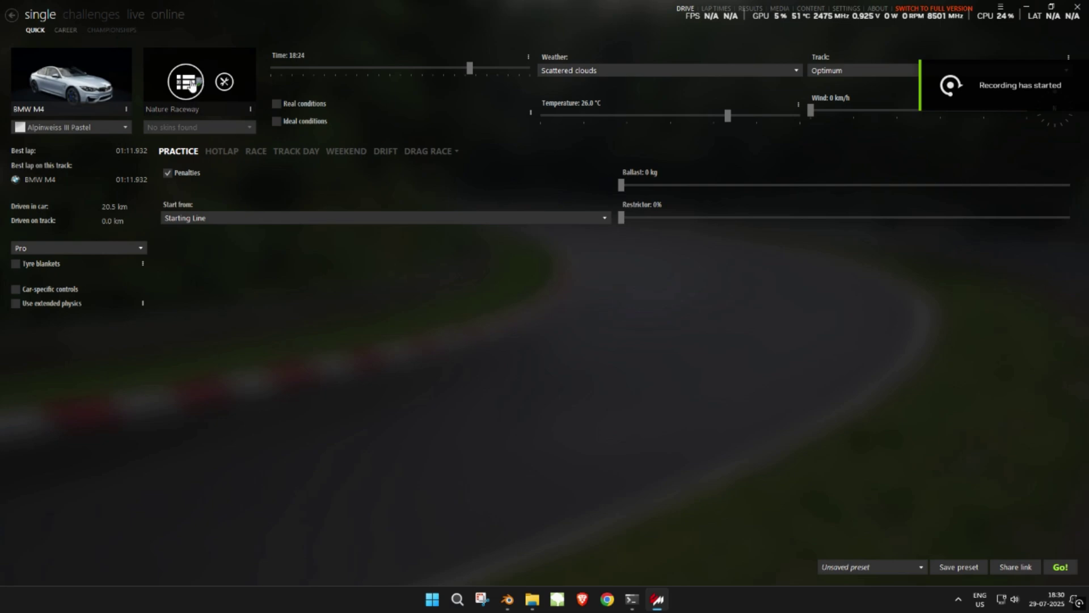
# Step: In Content Manager, select the Nature Raceway track, launch the practice session and start driving
pyautogui.click(188, 84)
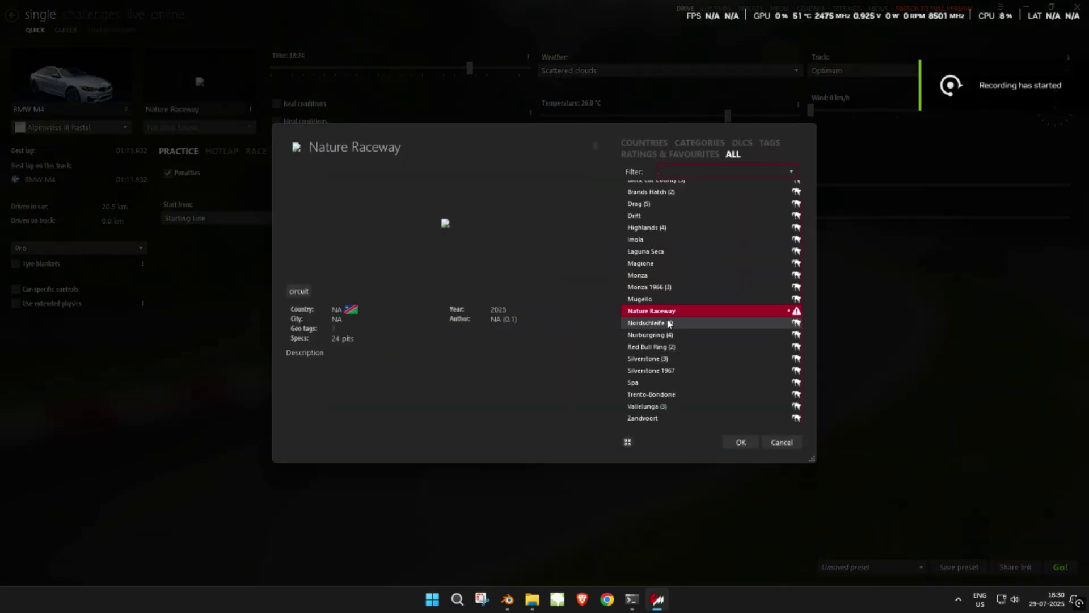
pyautogui.click(741, 442)
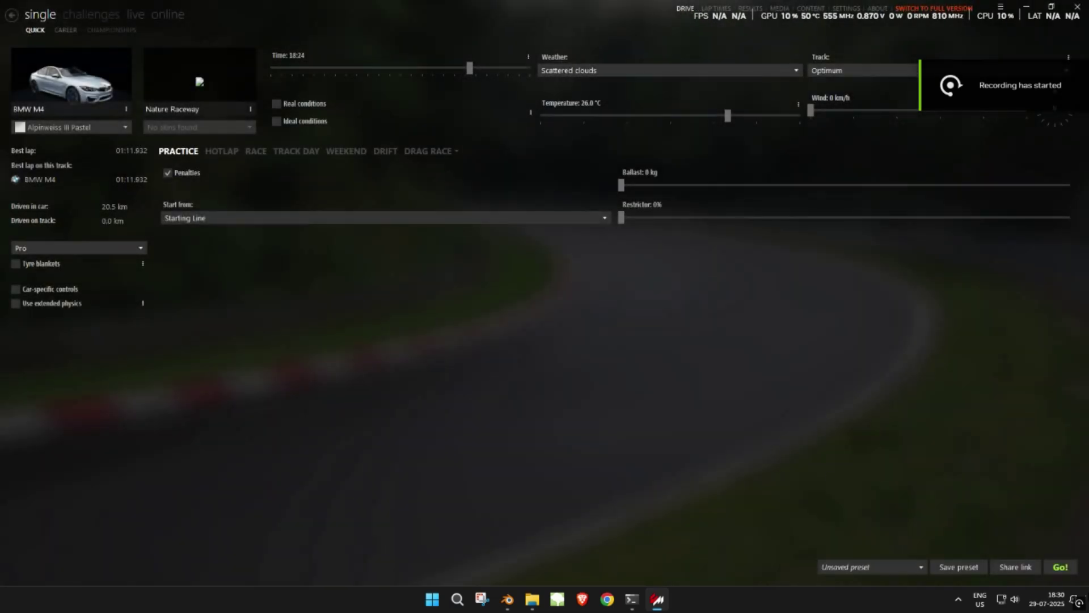
pyautogui.click(1057, 565)
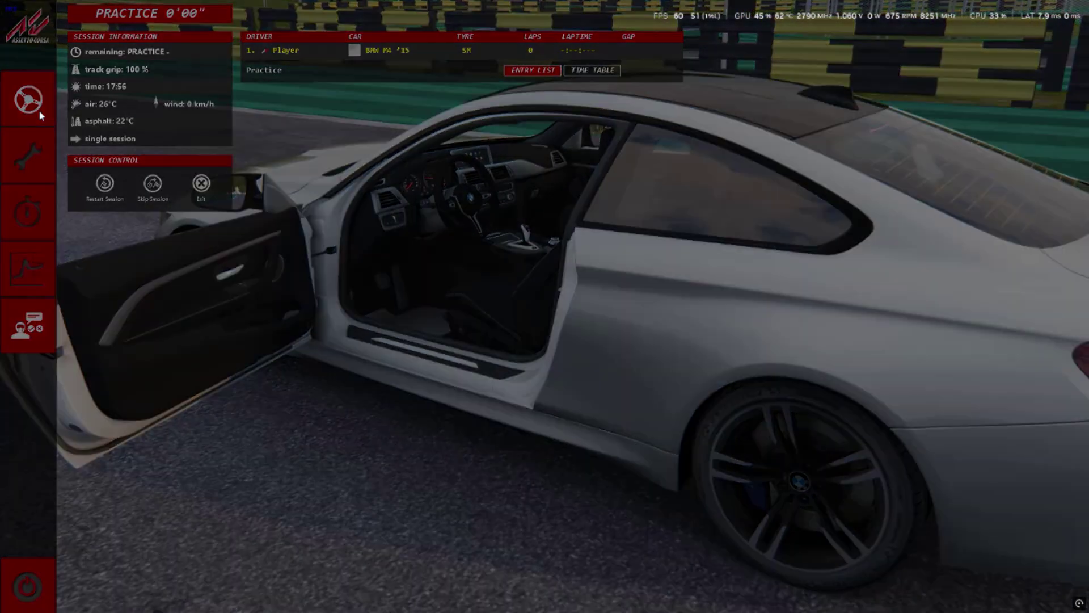
pyautogui.click(40, 115)
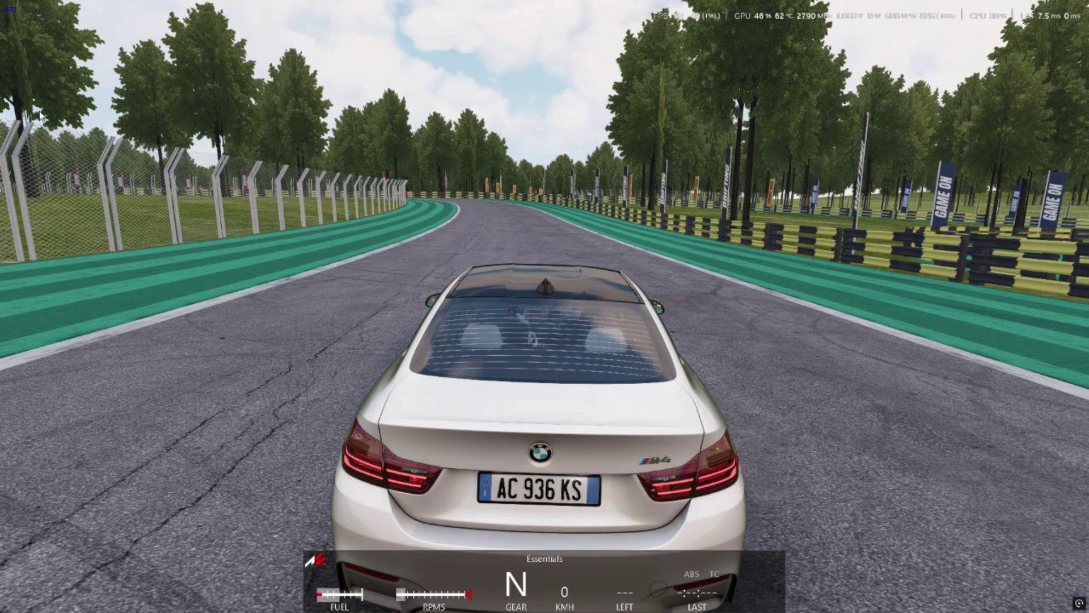
# Step: Open the ReShade overlay in the driving session and dismiss the game's command console
pyautogui.press('Home')
pyautogui.press('End')
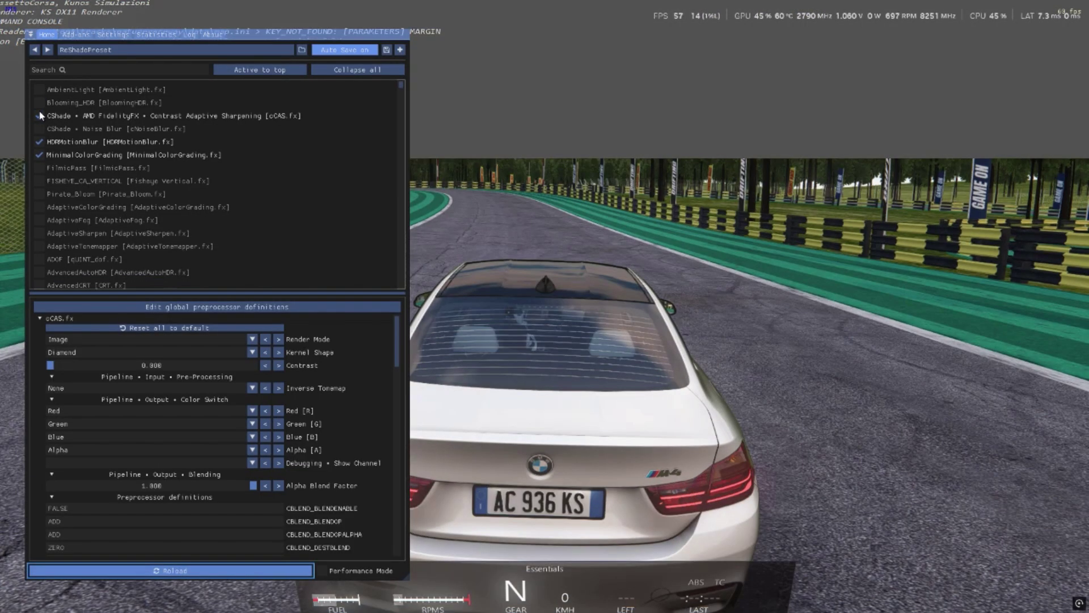
pyautogui.press('Home')
pyautogui.press('Home')
pyautogui.press('Home')
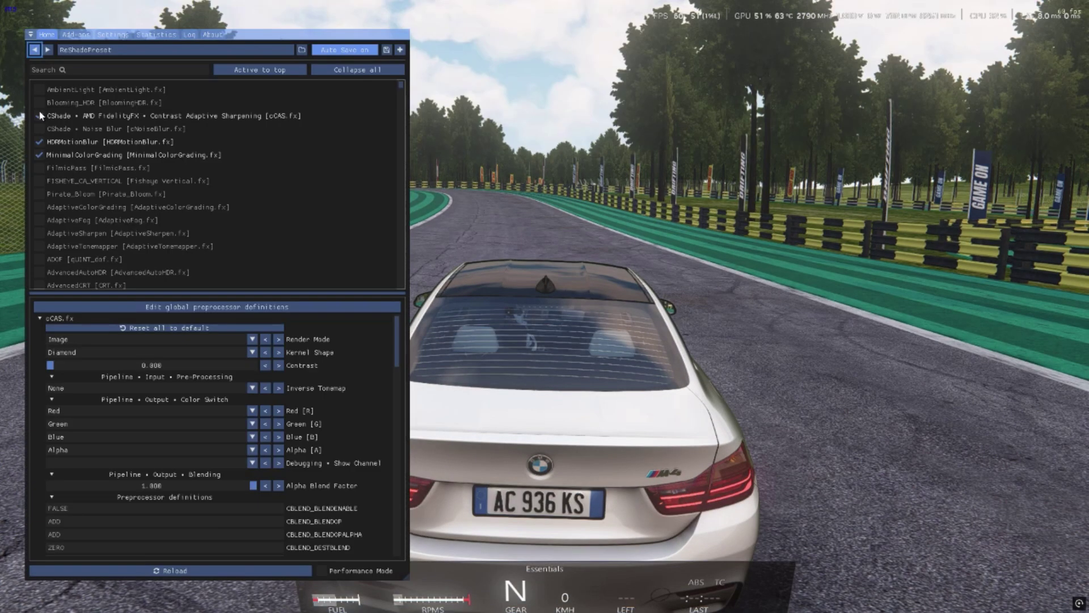